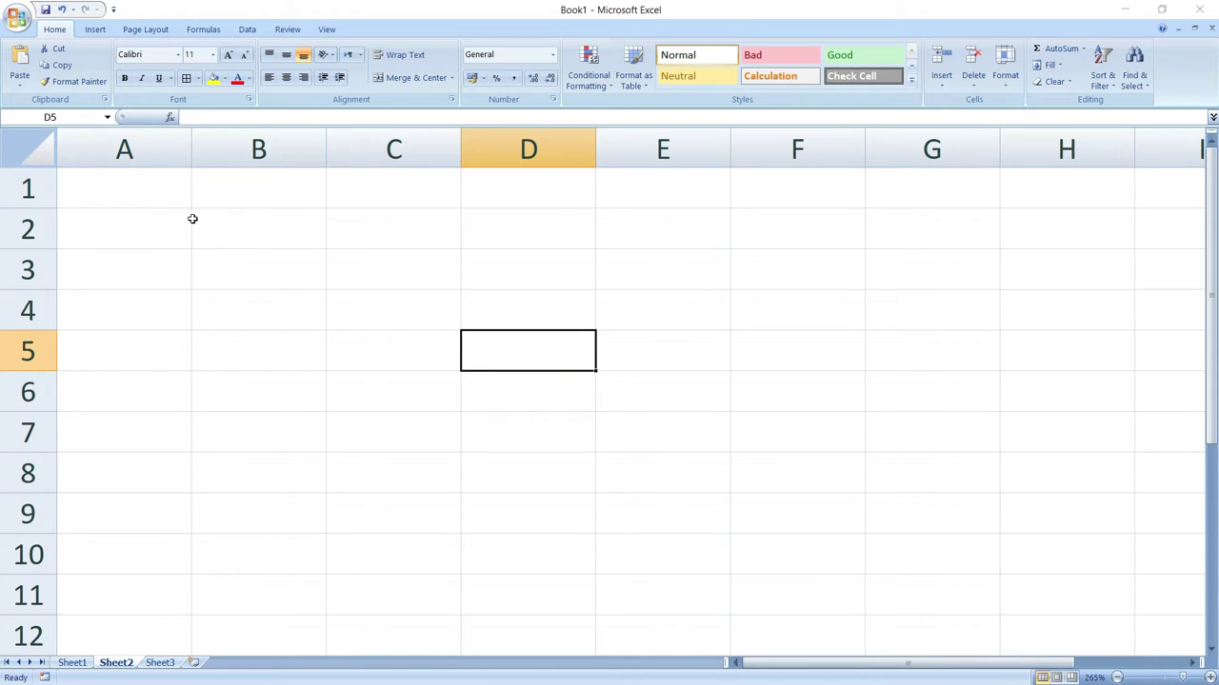
Merge and center A1:G1, then type the title IDEAL COMPUTER CENTER into it
mouse_move(160, 193)
left_mouse_down()
mouse_move(462, 210)
mouse_move(707, 256)
mouse_move(911, 226)
mouse_move(987, 196)
left_mouse_up()
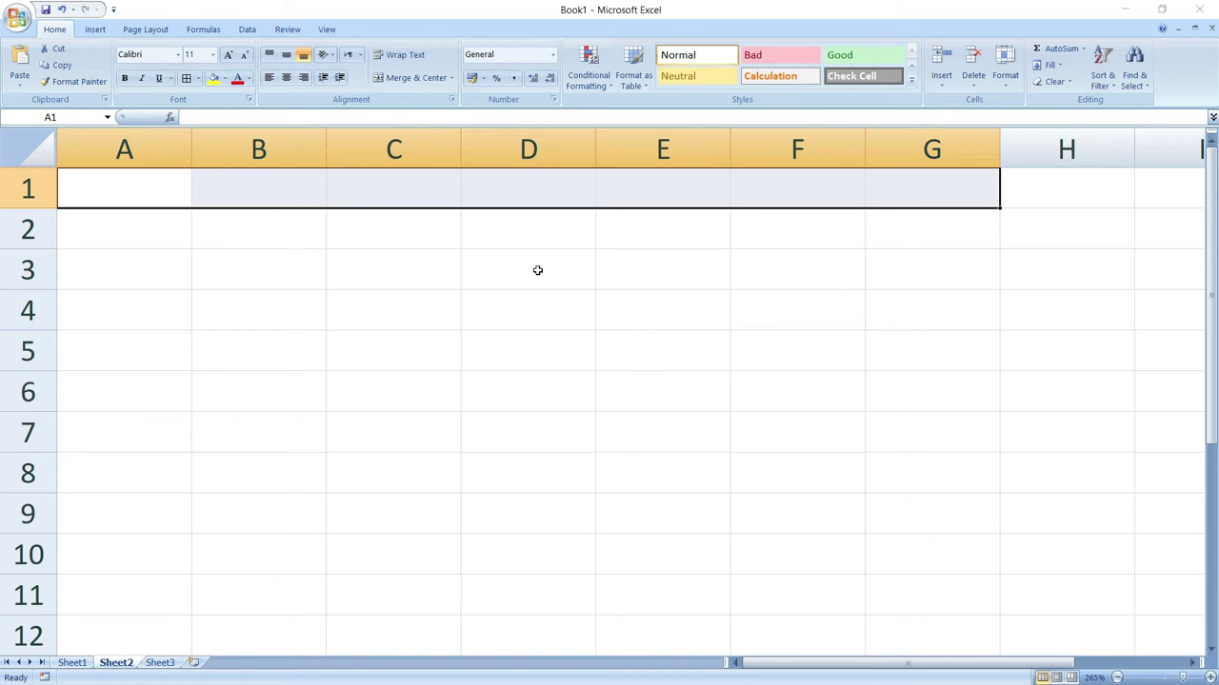
left_click(429, 78)
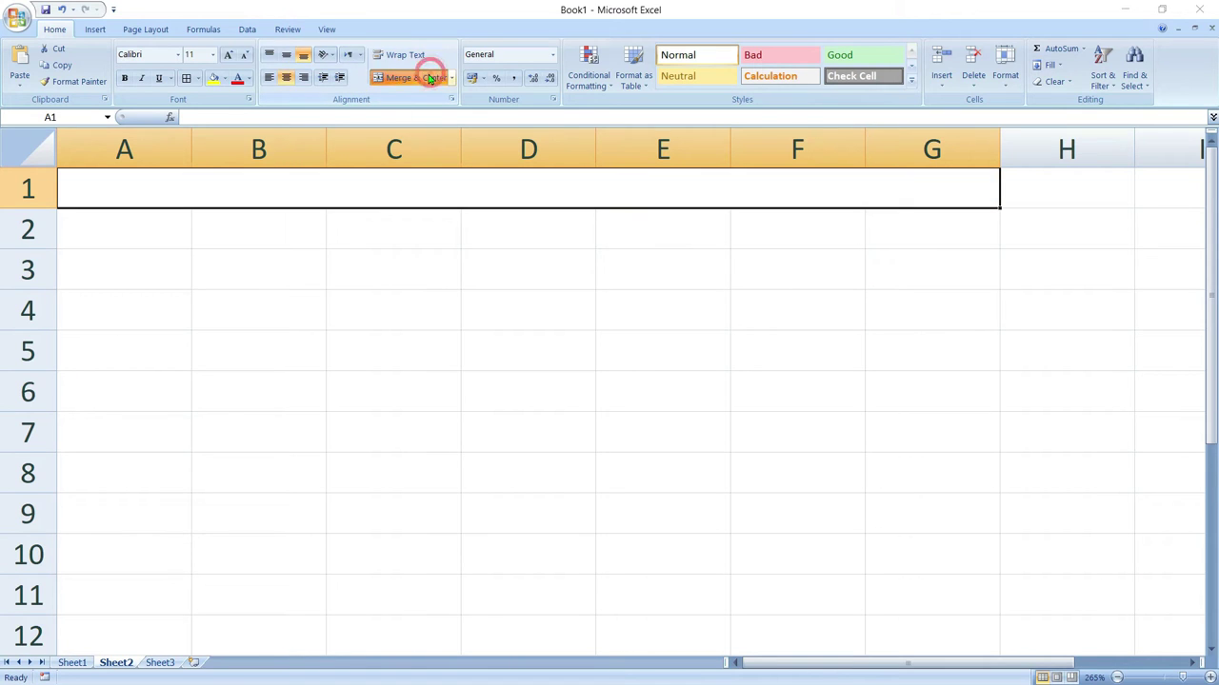
left_click(424, 187)
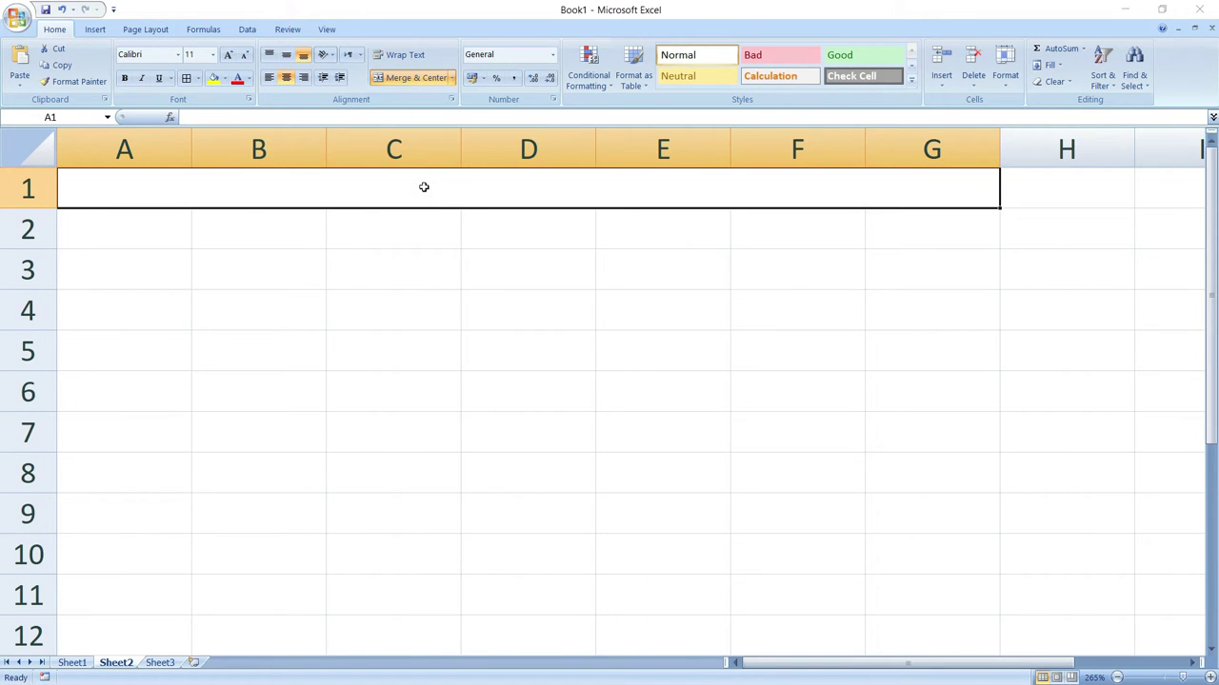
type("I")
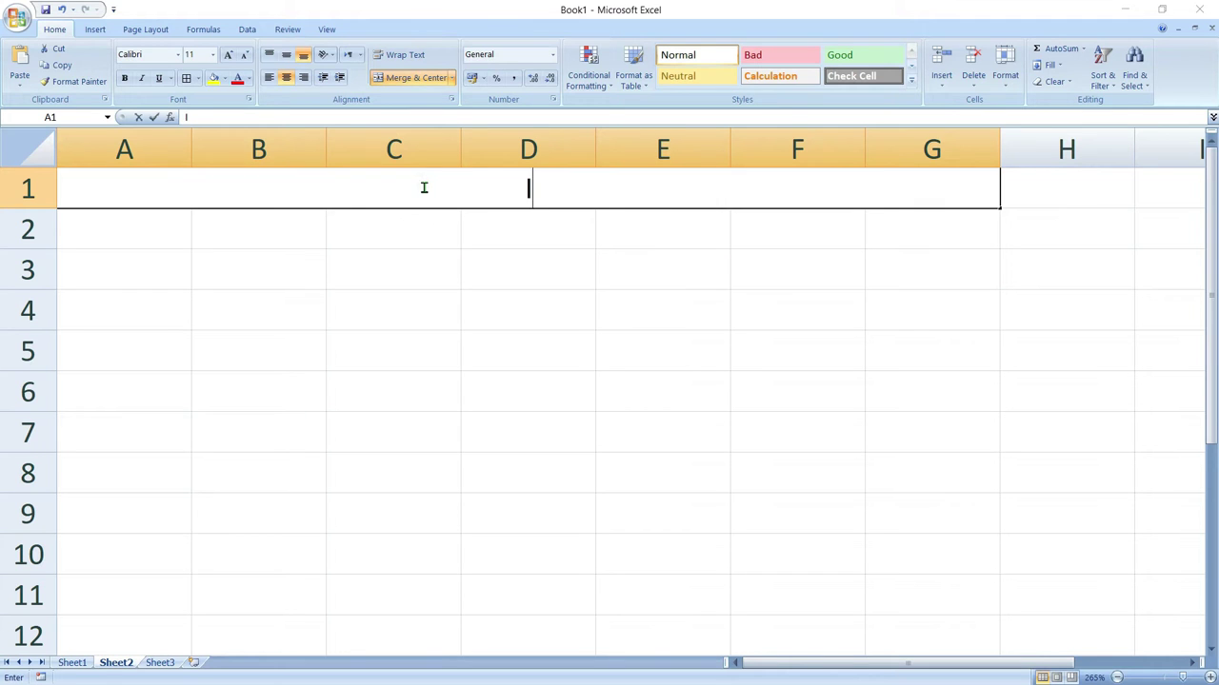
type("DEAL COM")
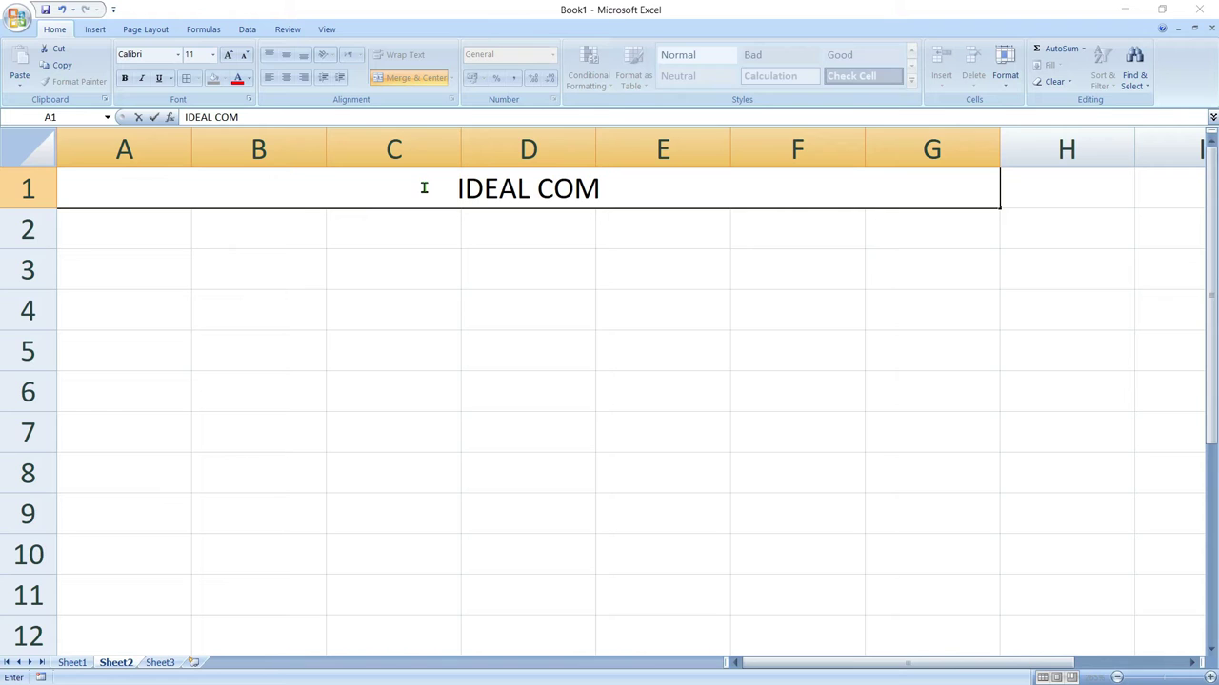
type("PUTER CENTER")
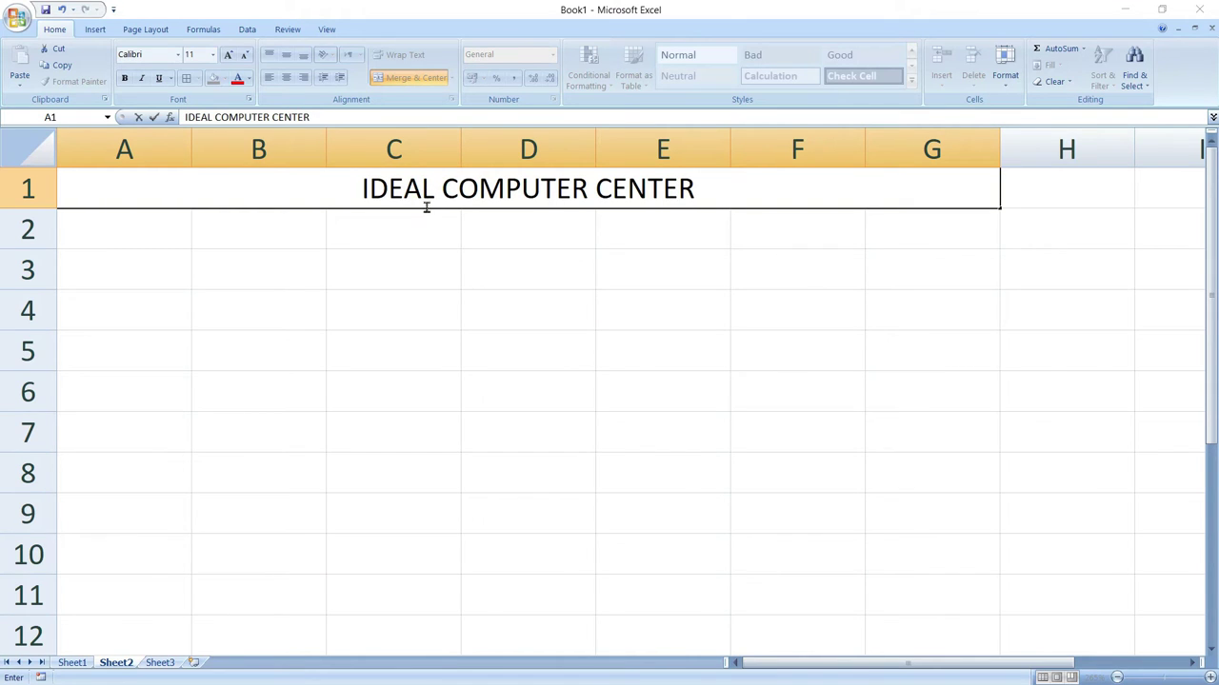
Enter SR. NO in A2 and fill serial numbers 1 to 8 down A3:A10
left_click(148, 233)
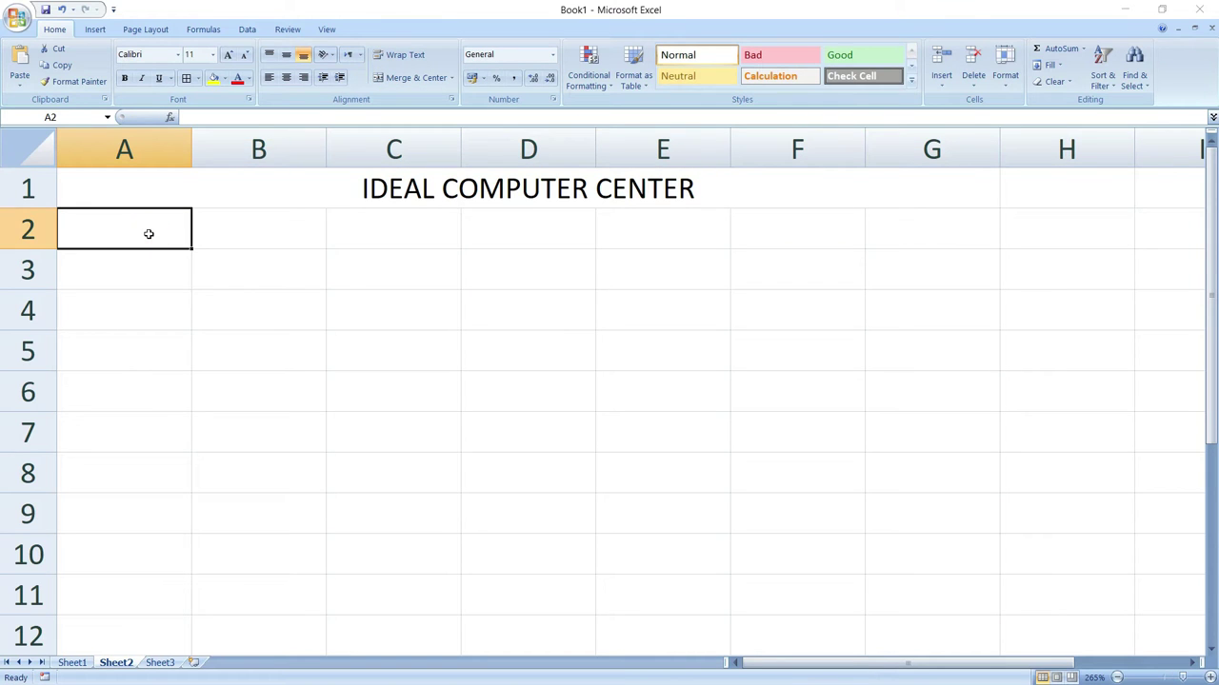
type("SR")
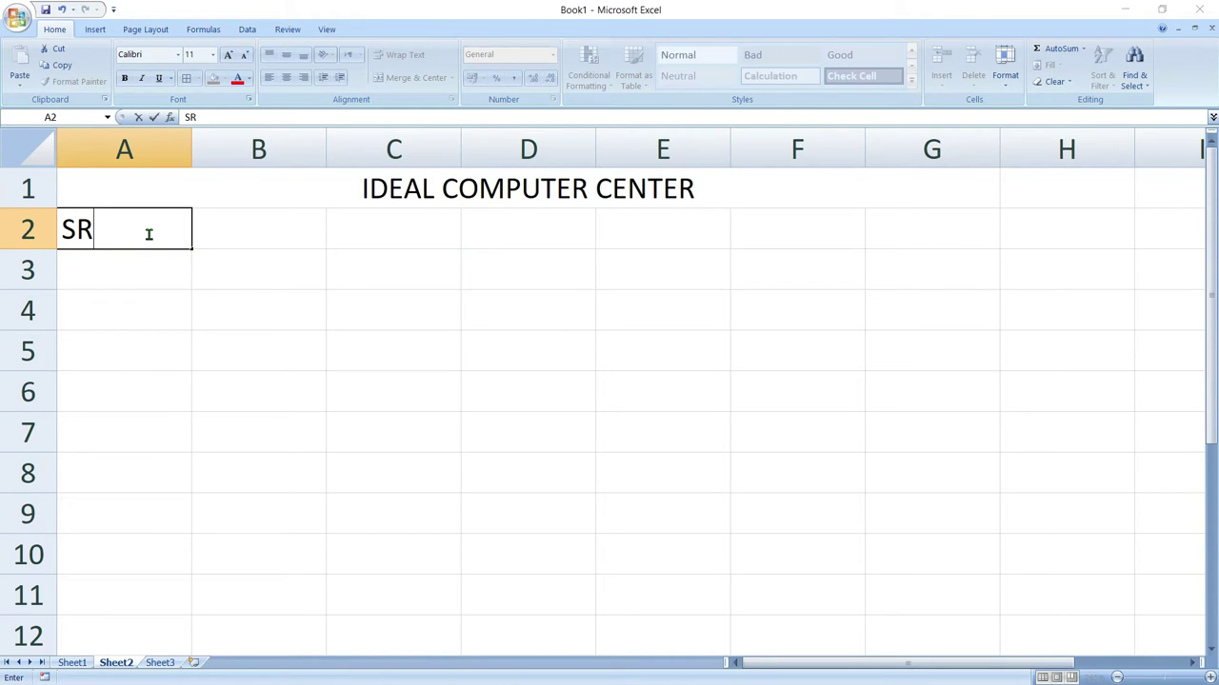
type(".")
type(" NO")
left_click(150, 277)
type("1")
key("Return")
type("2")
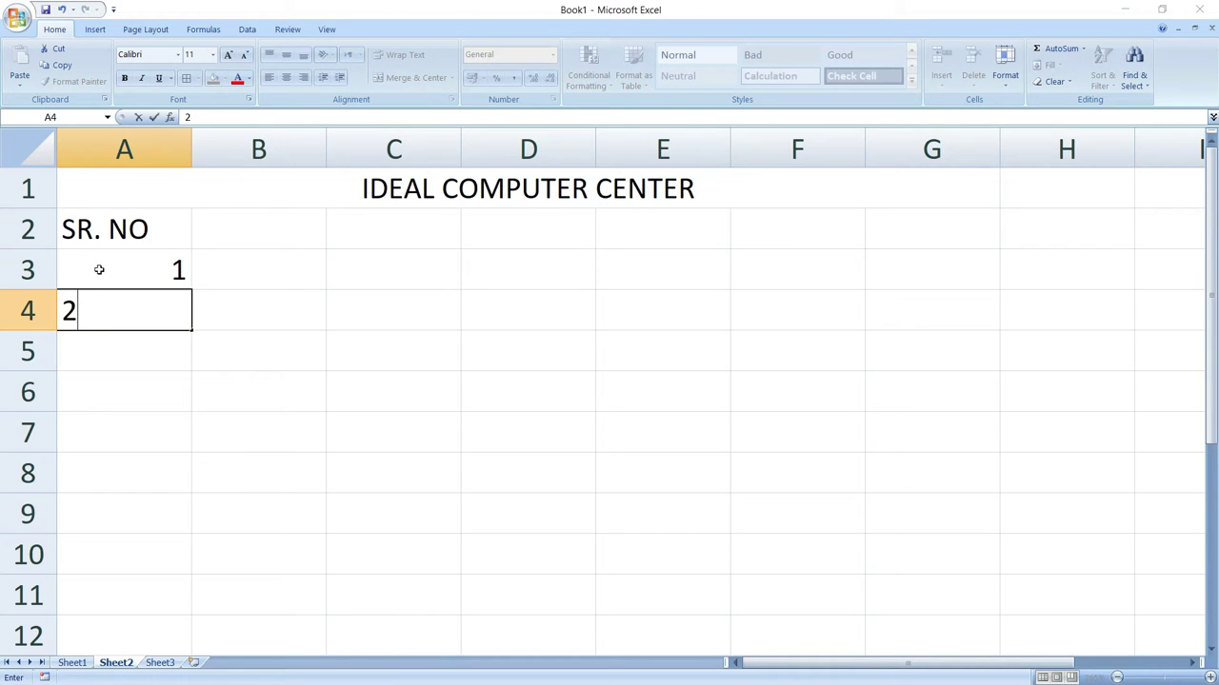
left_click_drag(98, 269, 118, 301)
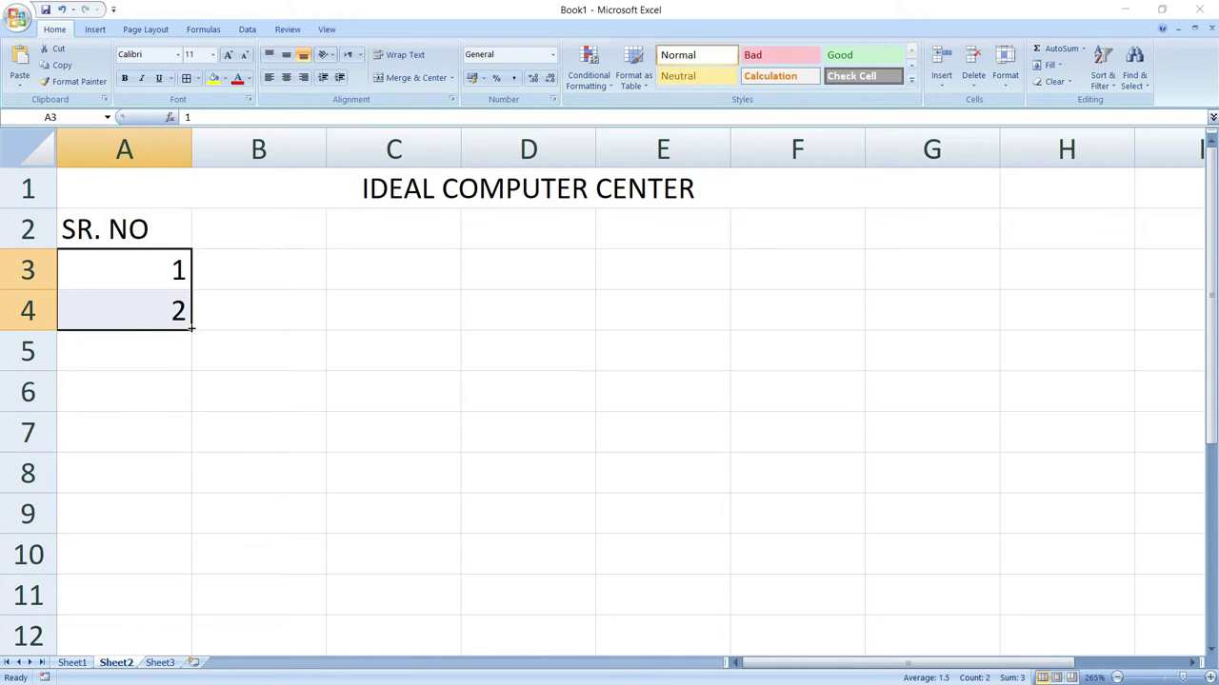
left_click_drag(189, 328, 169, 561)
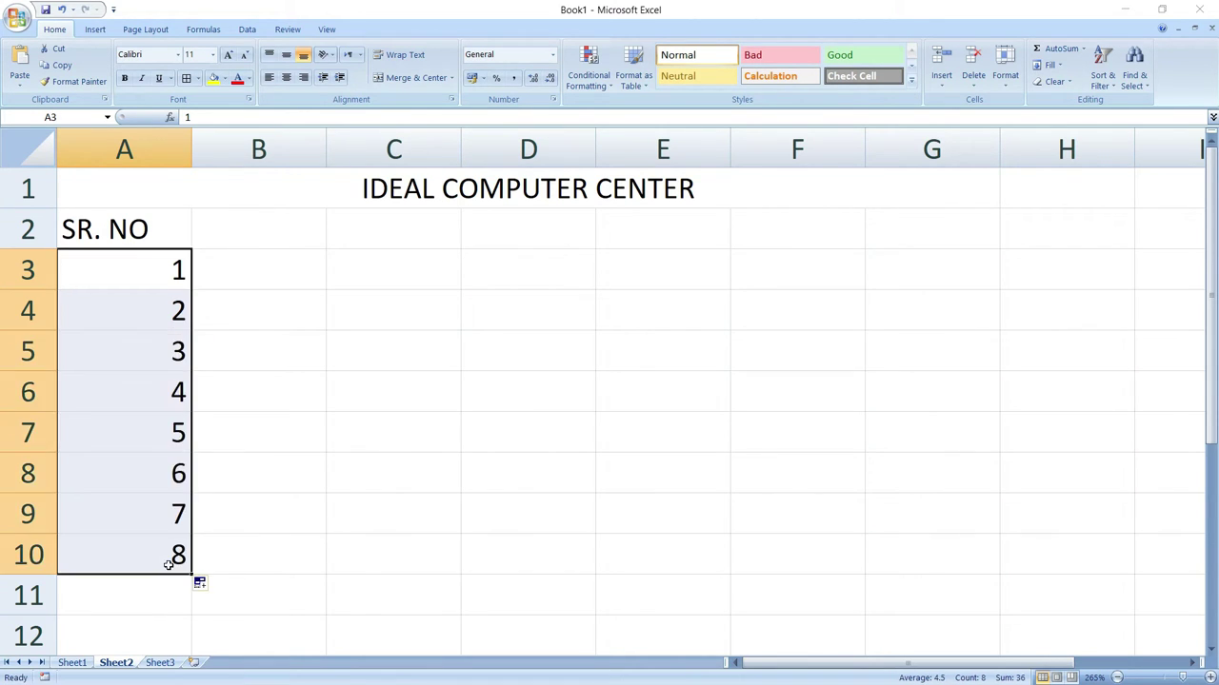
left_click(256, 233)
Enter the NAME header in B2 and type student names into B3:B7
type("NAME")
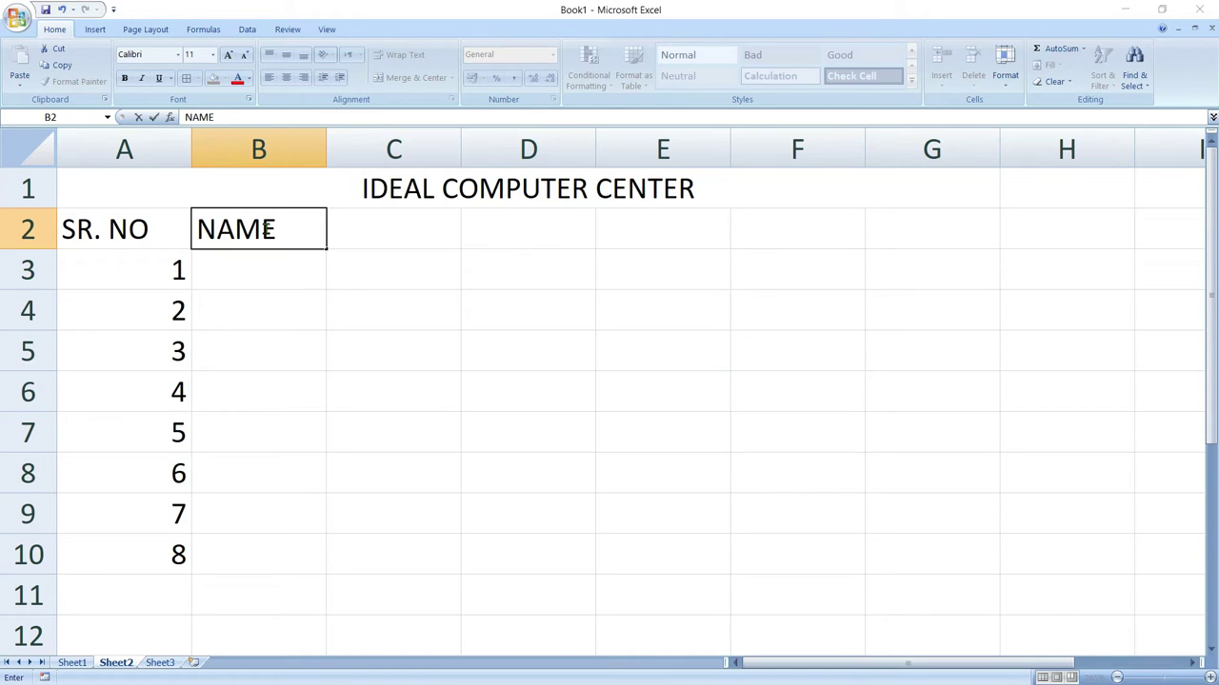
left_click(272, 266)
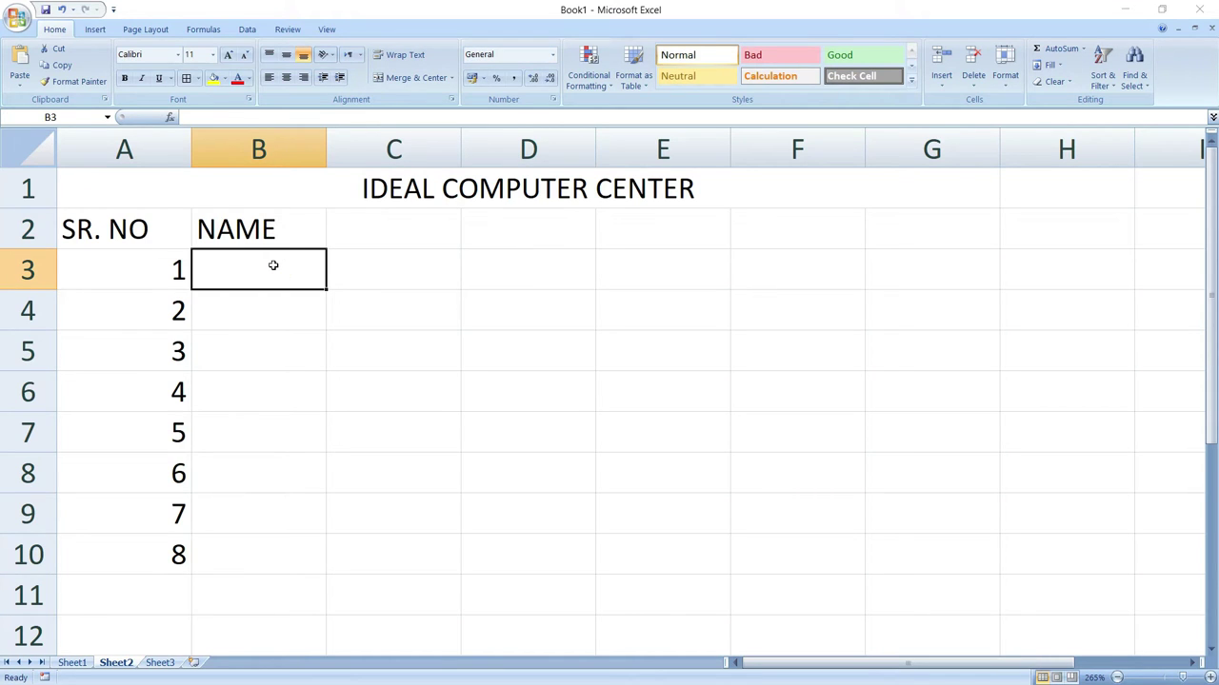
type("RAM")
key("Return")
type("MOHAN")
key("Return")
type("SOHAN")
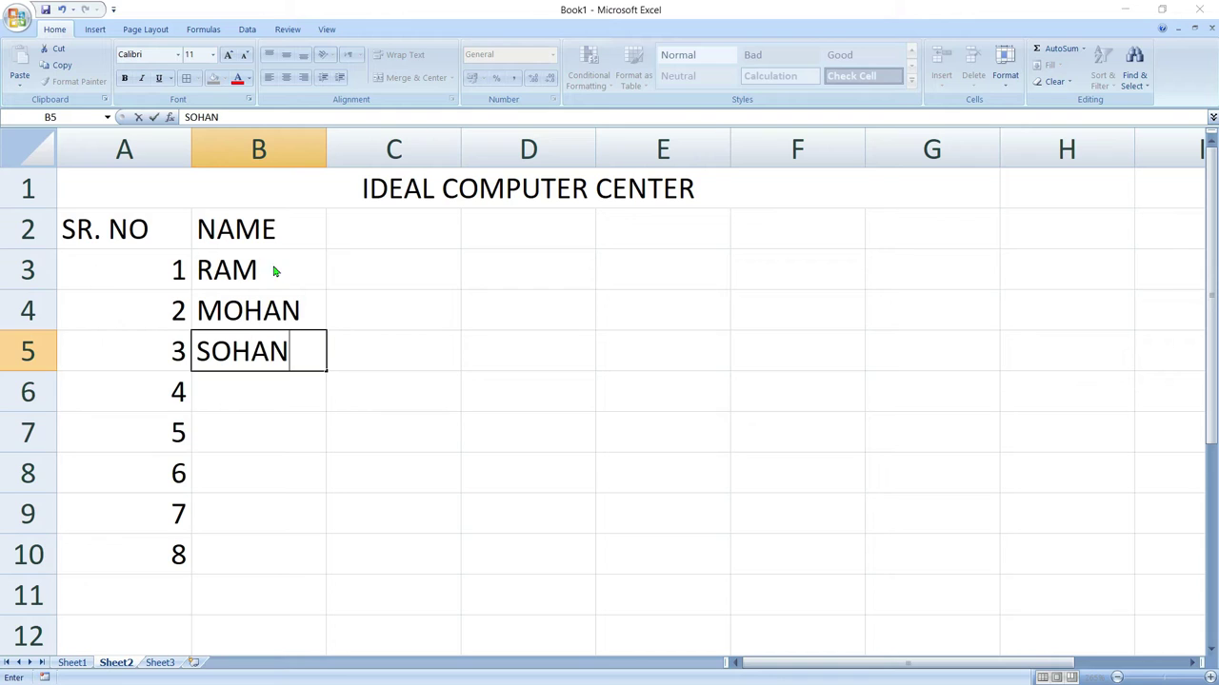
key("Return")
type("RAUSHAN")
key("Return")
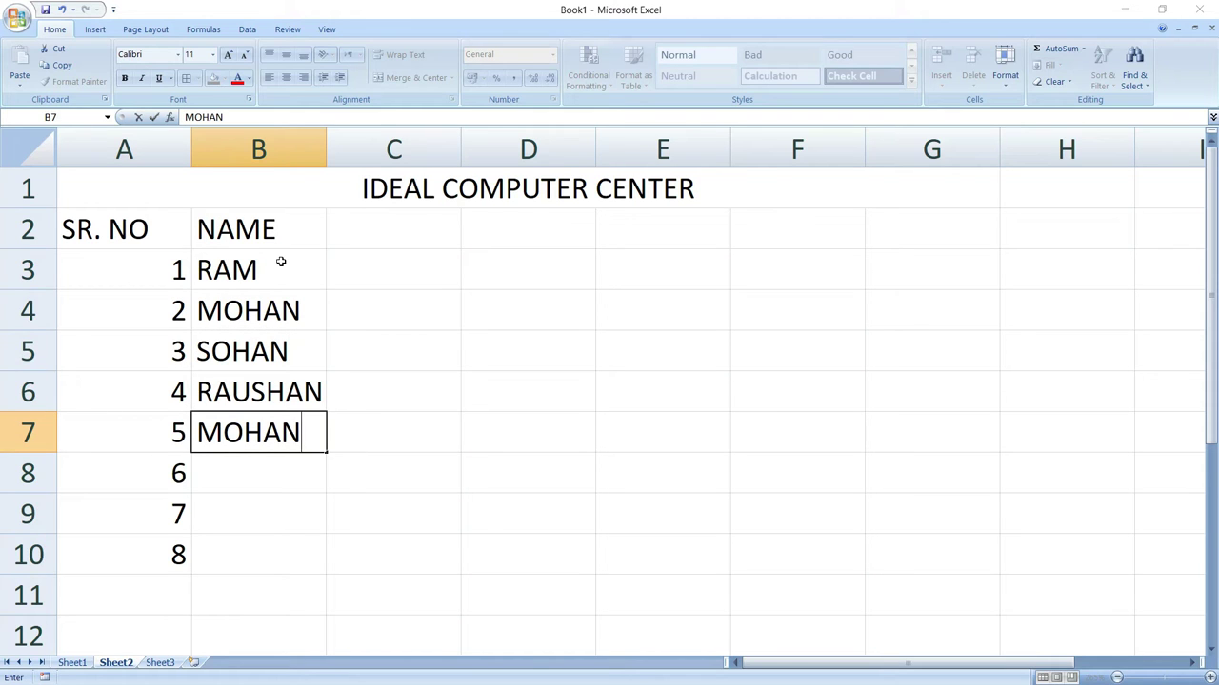
left_click(411, 237)
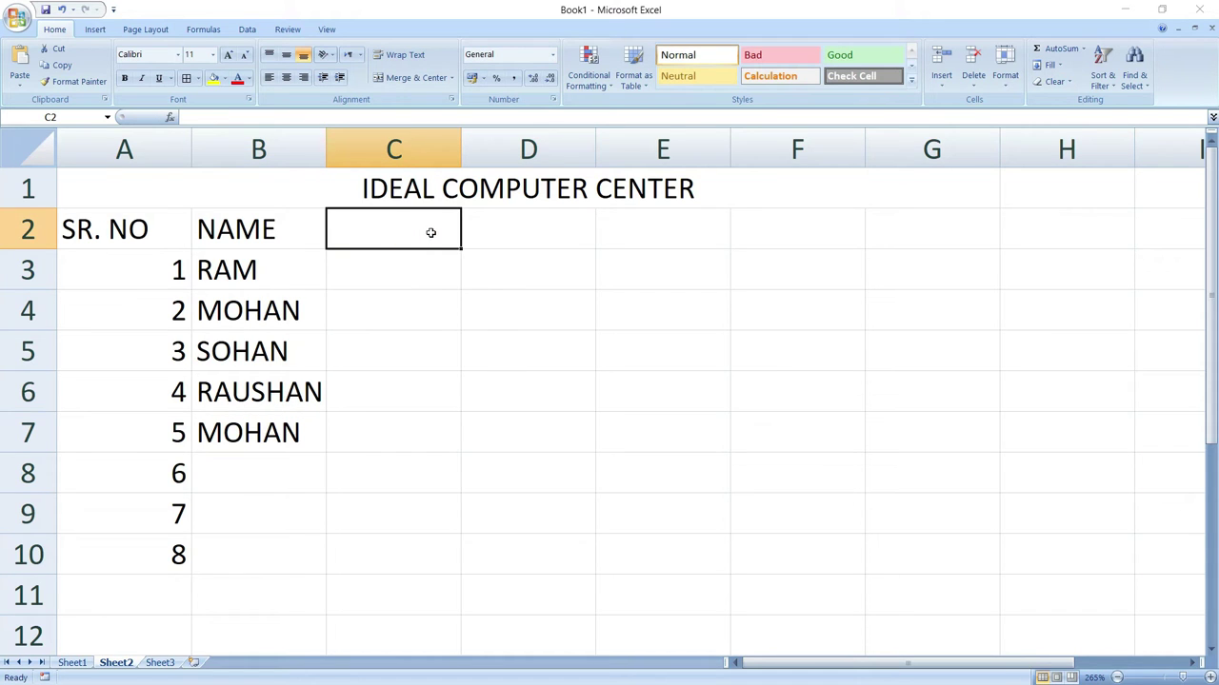
Type the subject headers MATH, ENG and SCI into C2, D2 and E2
type("MATH")
key("Tab")
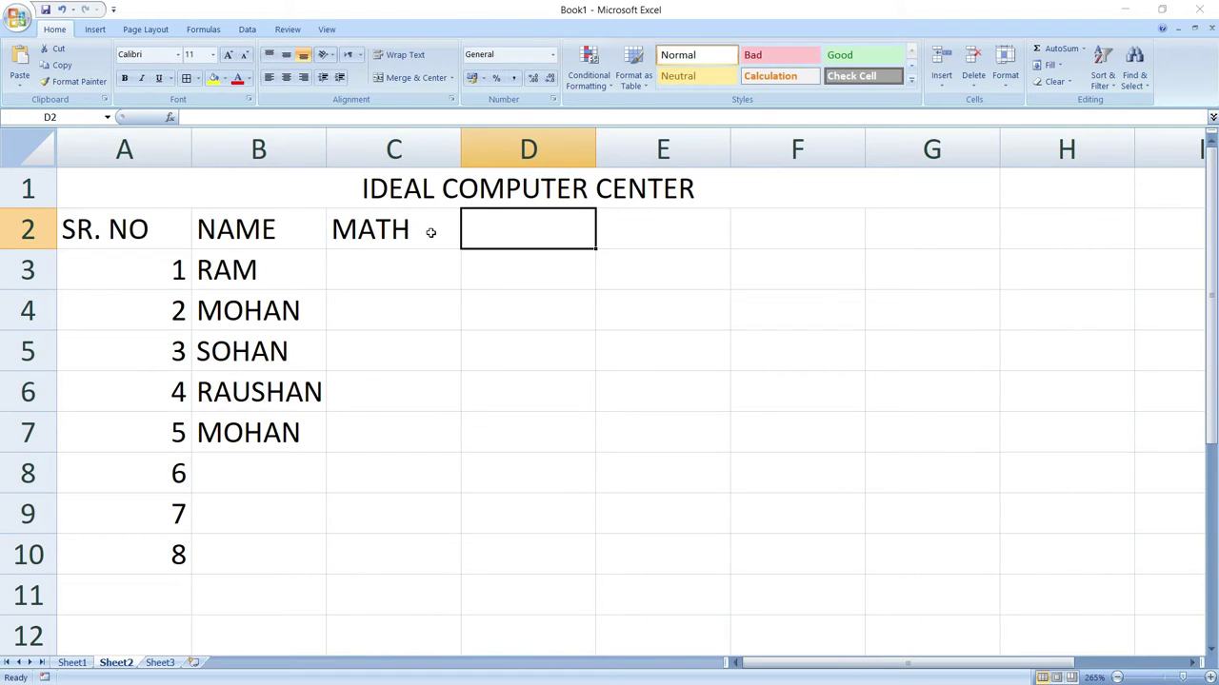
type("E")
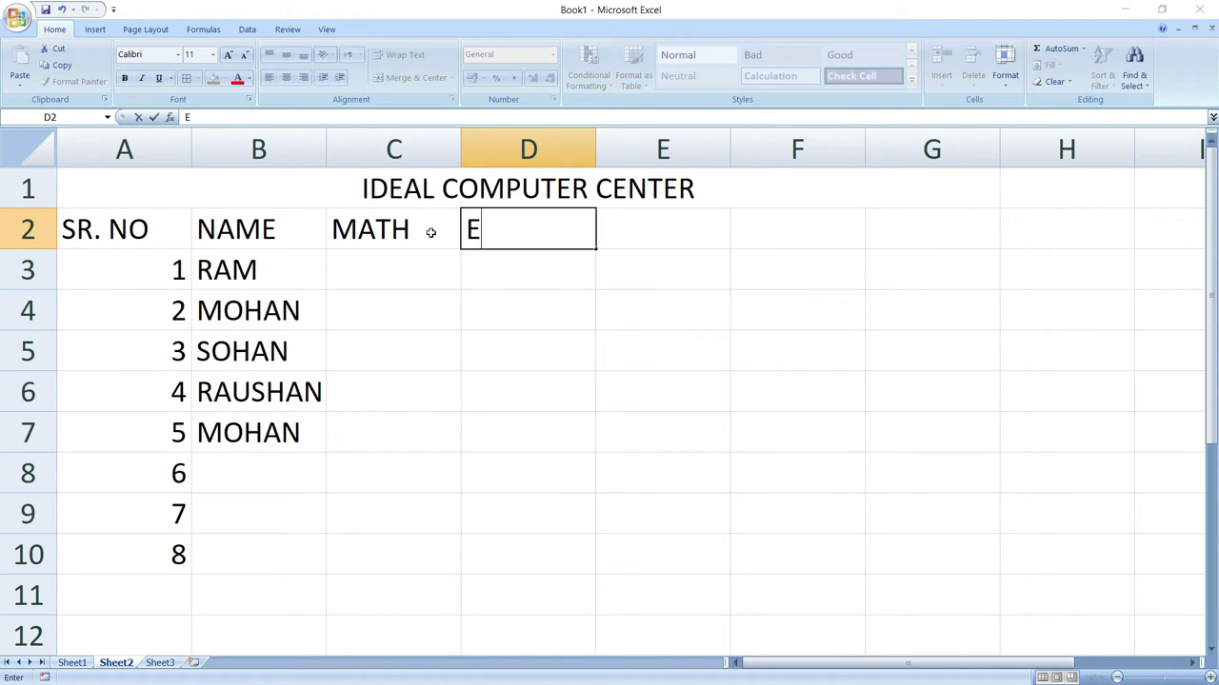
type("NG")
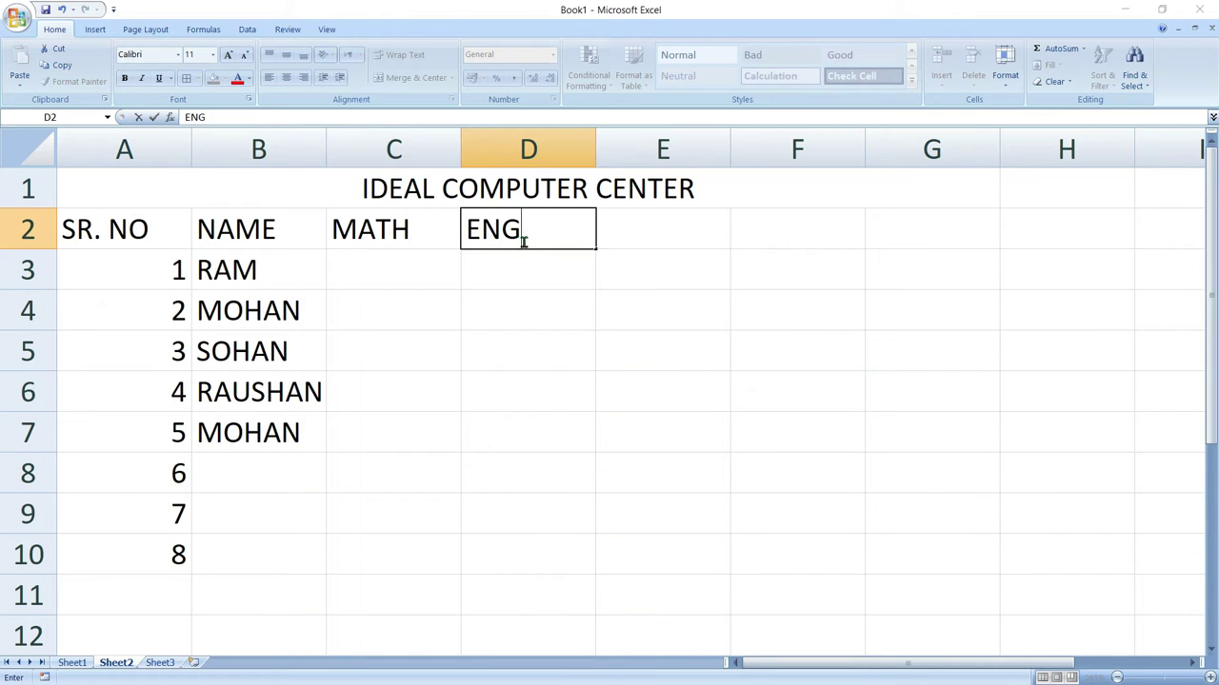
key("Tab")
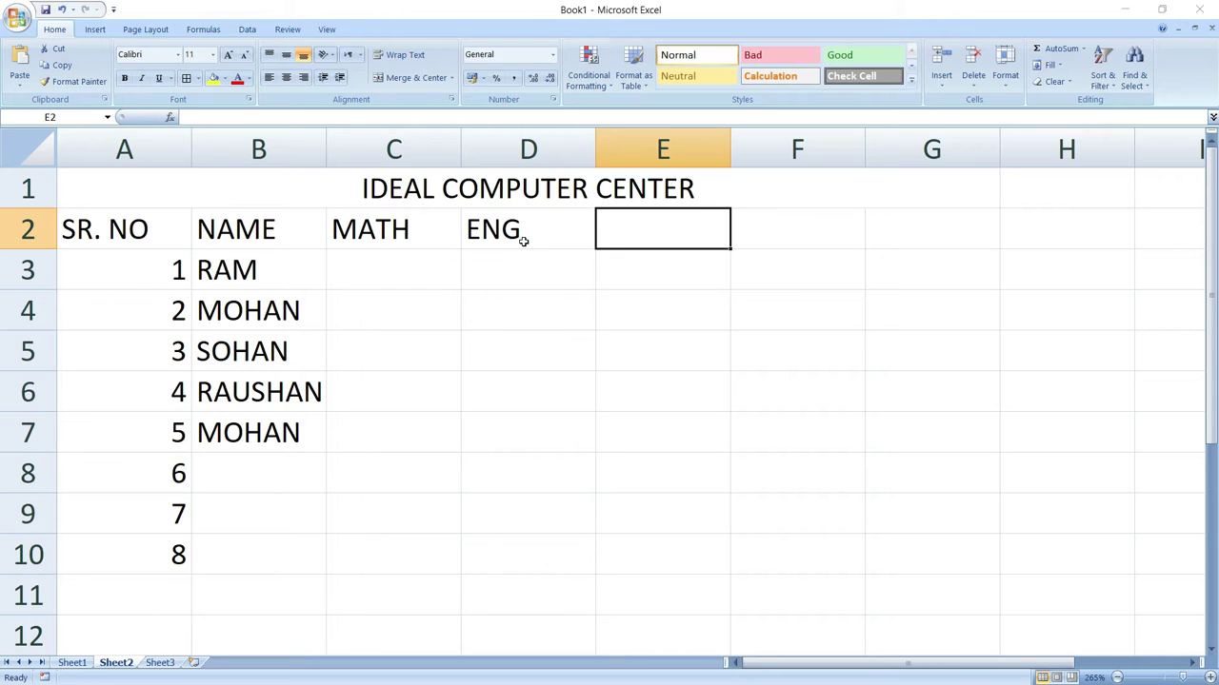
type("SCI")
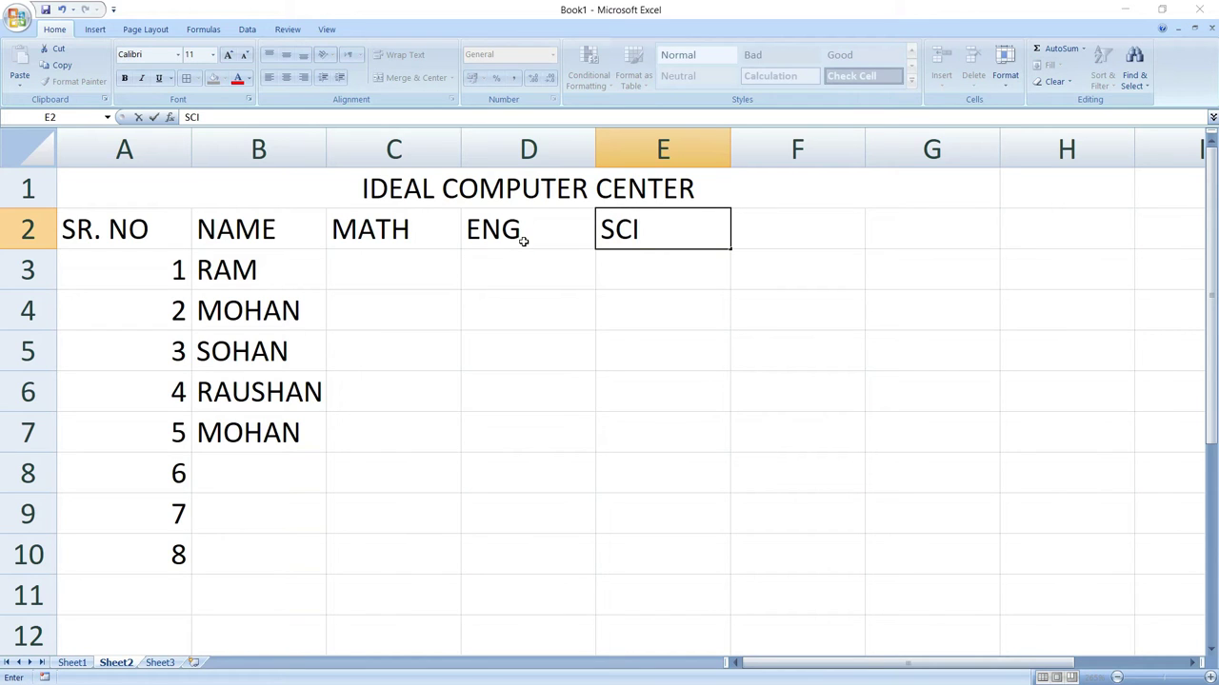
left_click(408, 279)
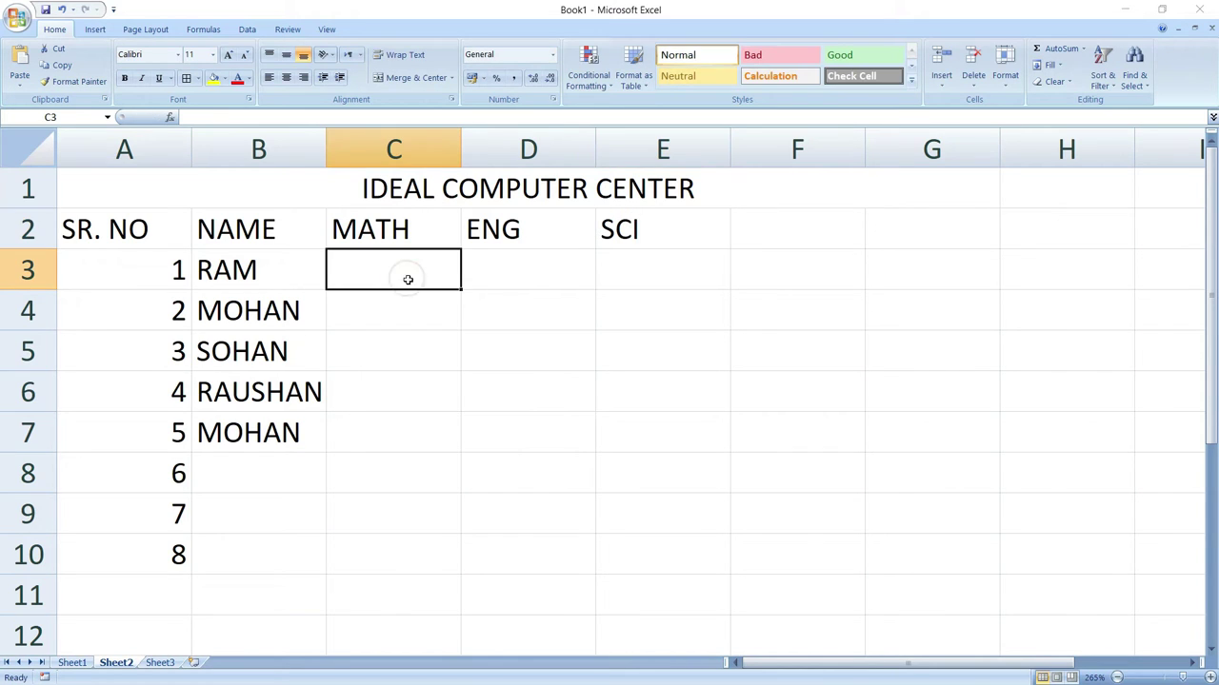
left_click(553, 274)
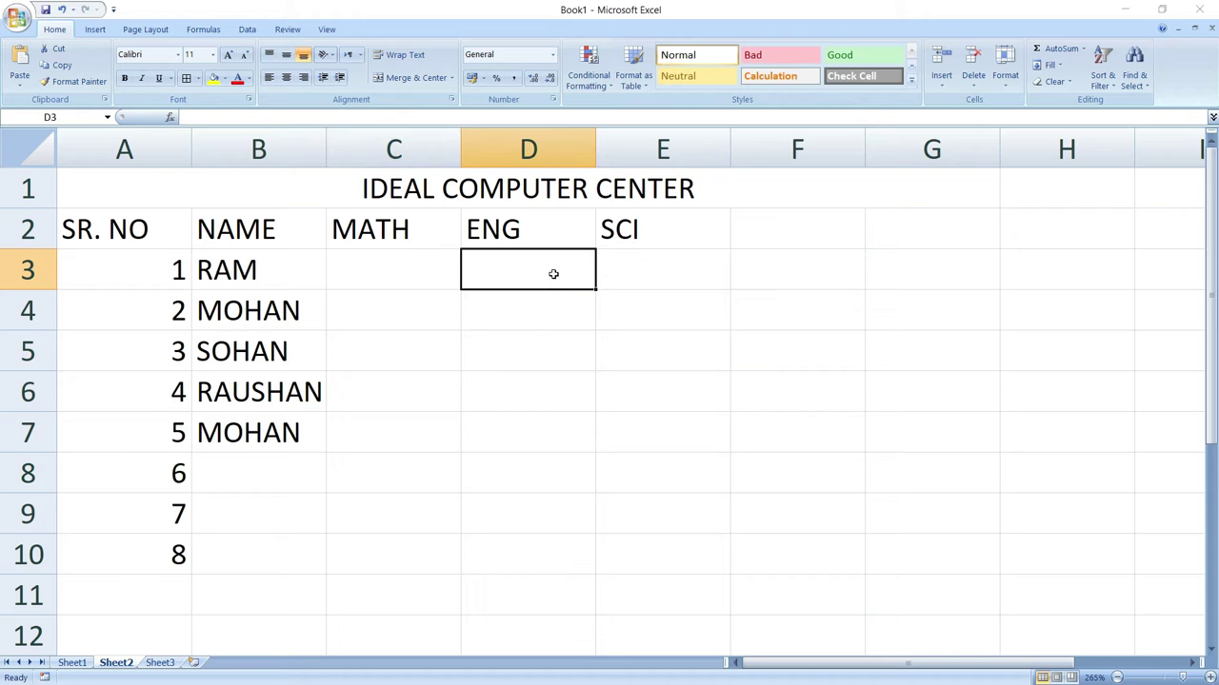
left_click(634, 275)
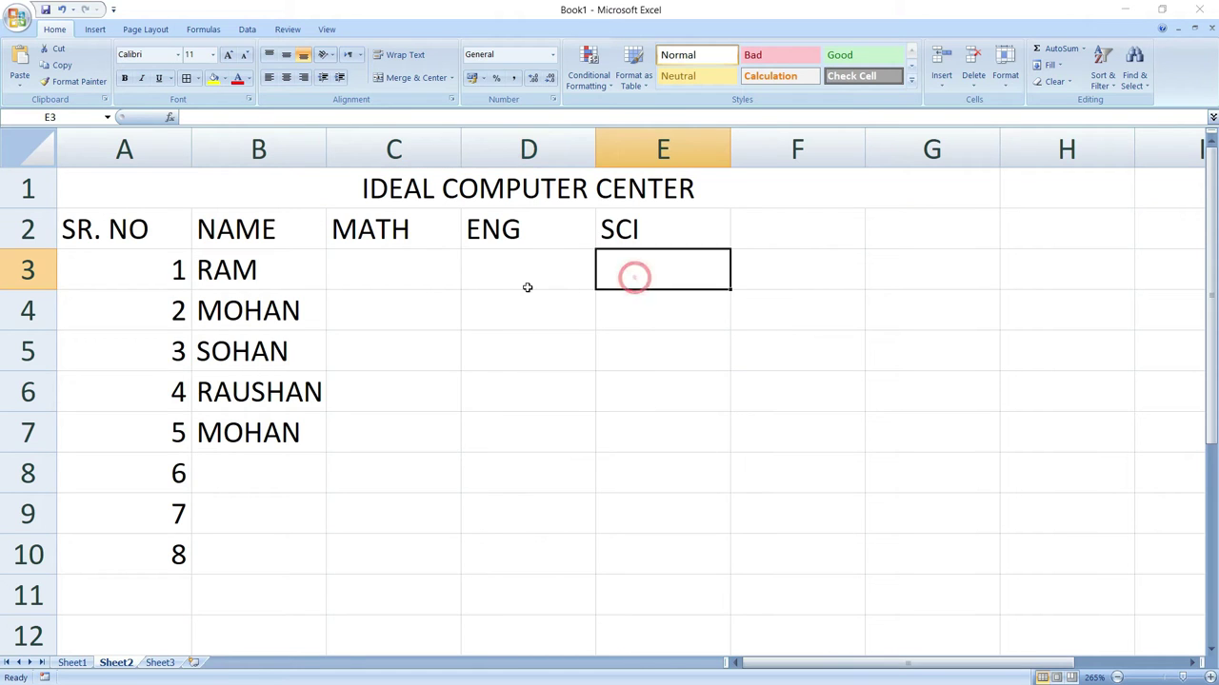
left_click(399, 280)
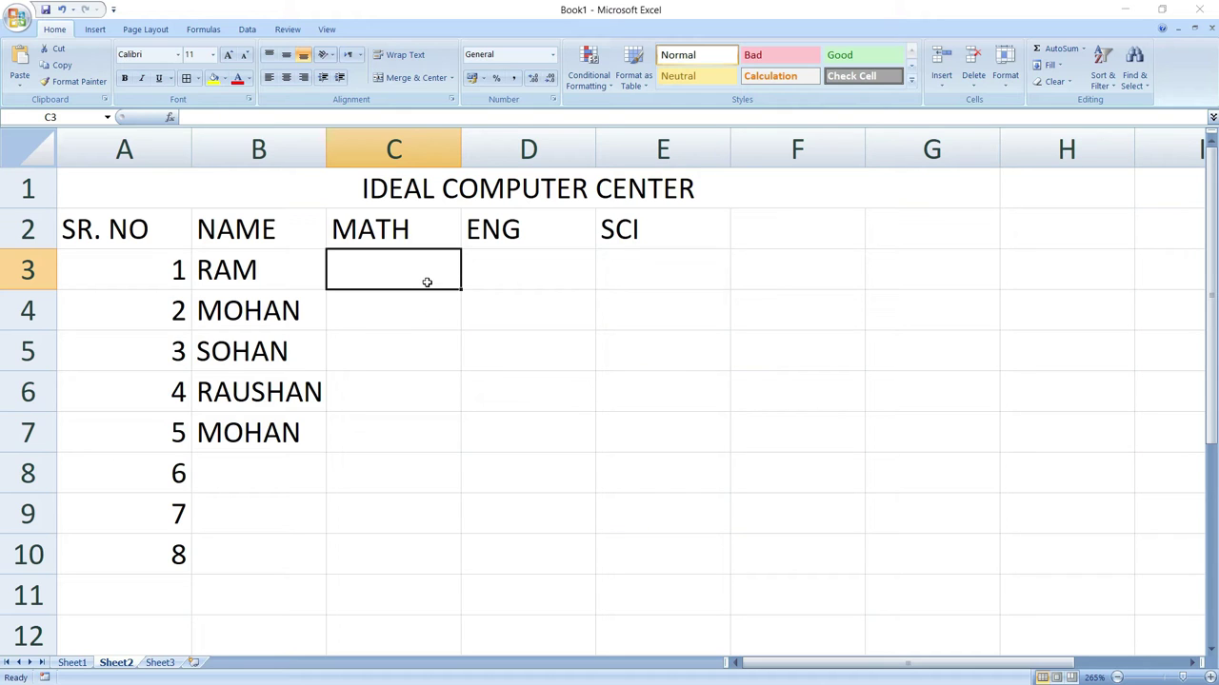
Enter the MATH marks 80, 50, 80, 75 and 89 in C3:C7
type("80")
key("Return")
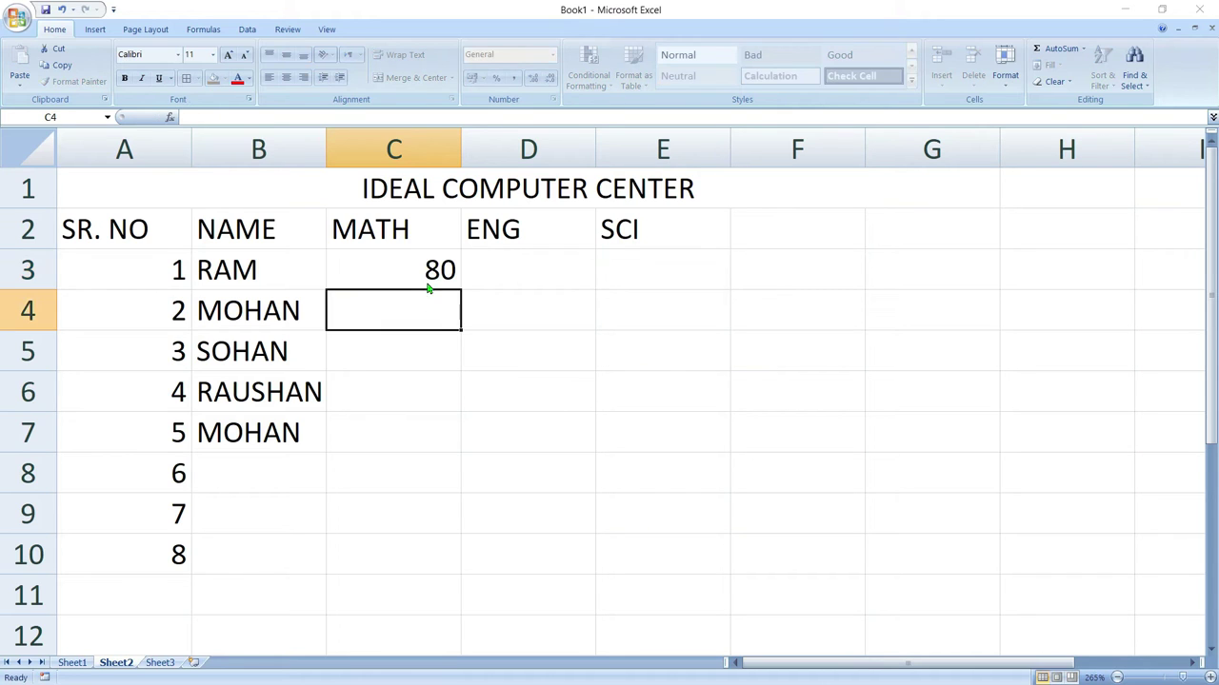
type("50")
key("Return")
type("80")
key("Return")
type("75")
key("Return")
type("89")
key("Return")
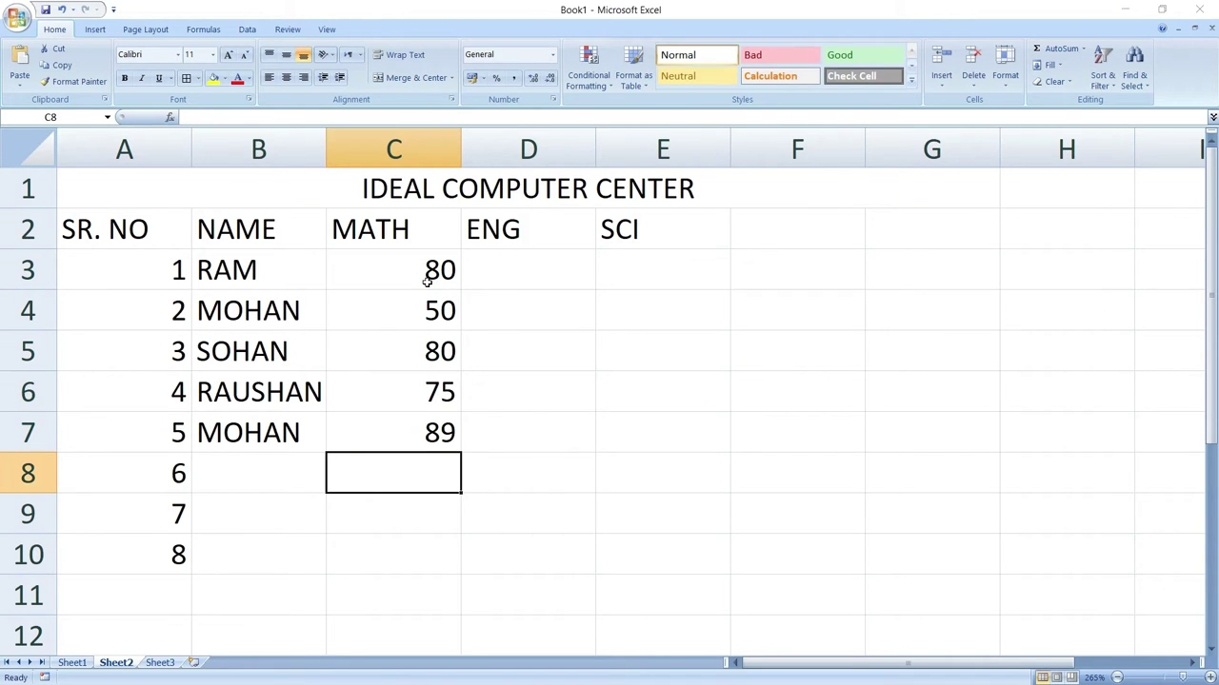
Enter the ENG marks 90, 80, 70, 50 and 60 in D3:D7
left_click(547, 278)
type("90")
key("Return")
type("80")
key("Return")
type("70")
key("Return")
type("50")
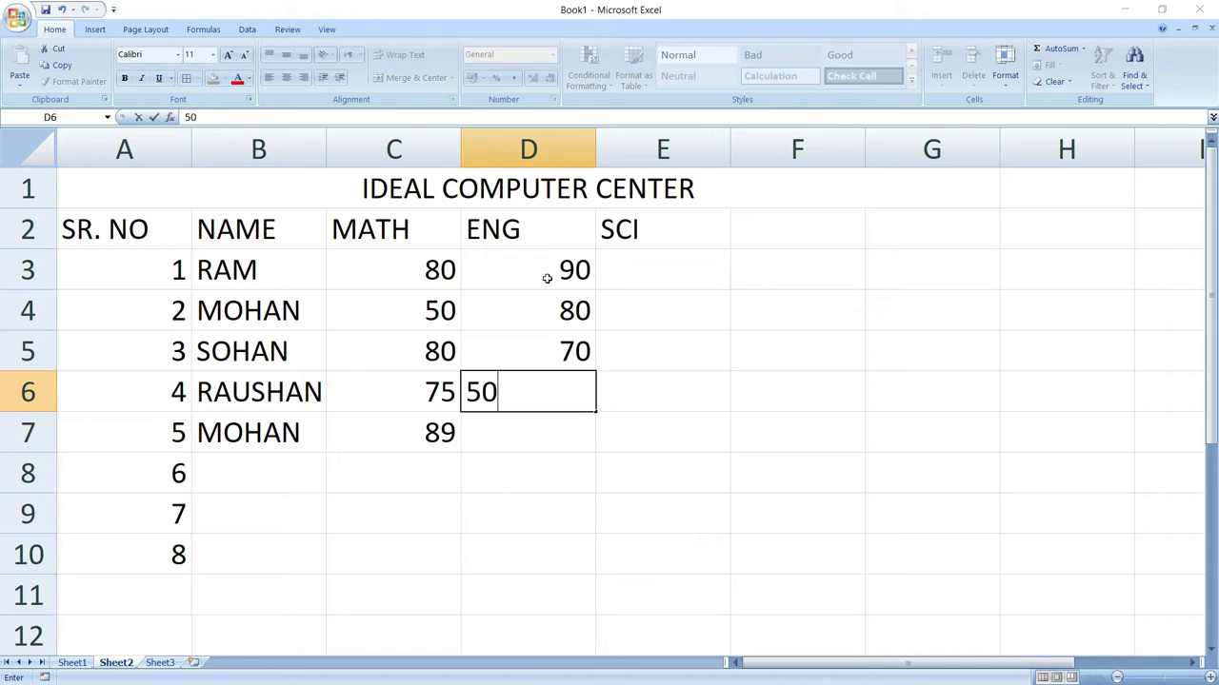
key("Return")
type("60")
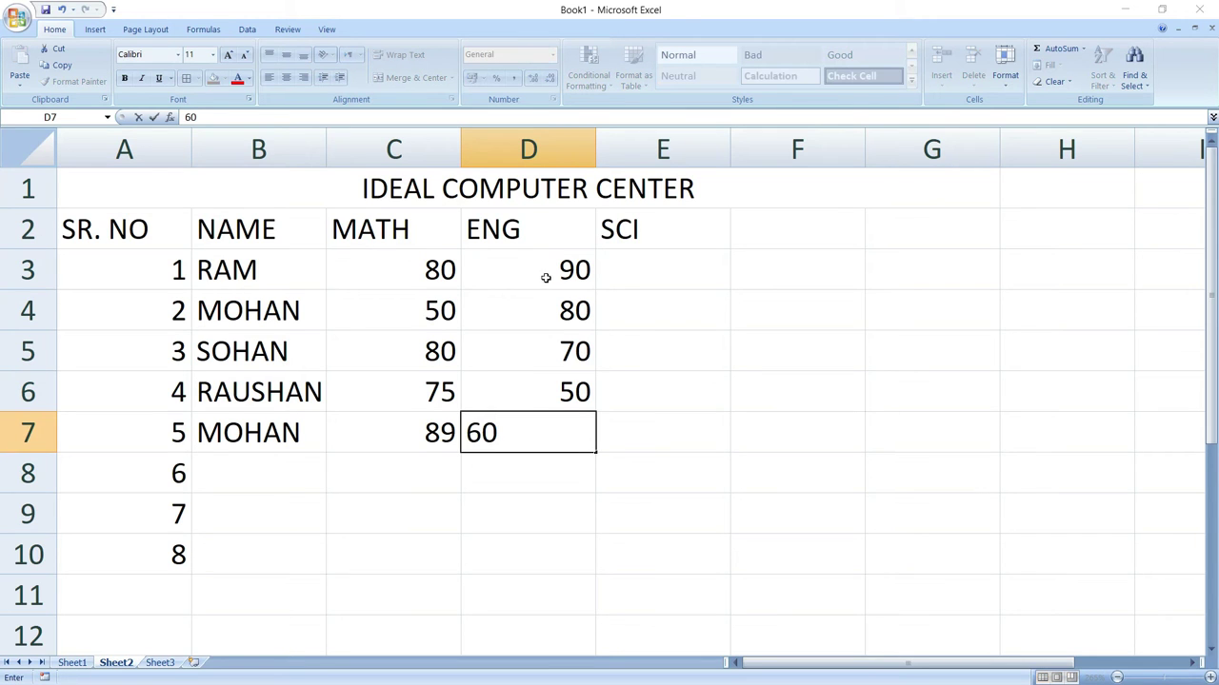
Enter the SCI marks 89, 56, 85, 75 and 90 in E3:E7
left_click(632, 263)
type("89")
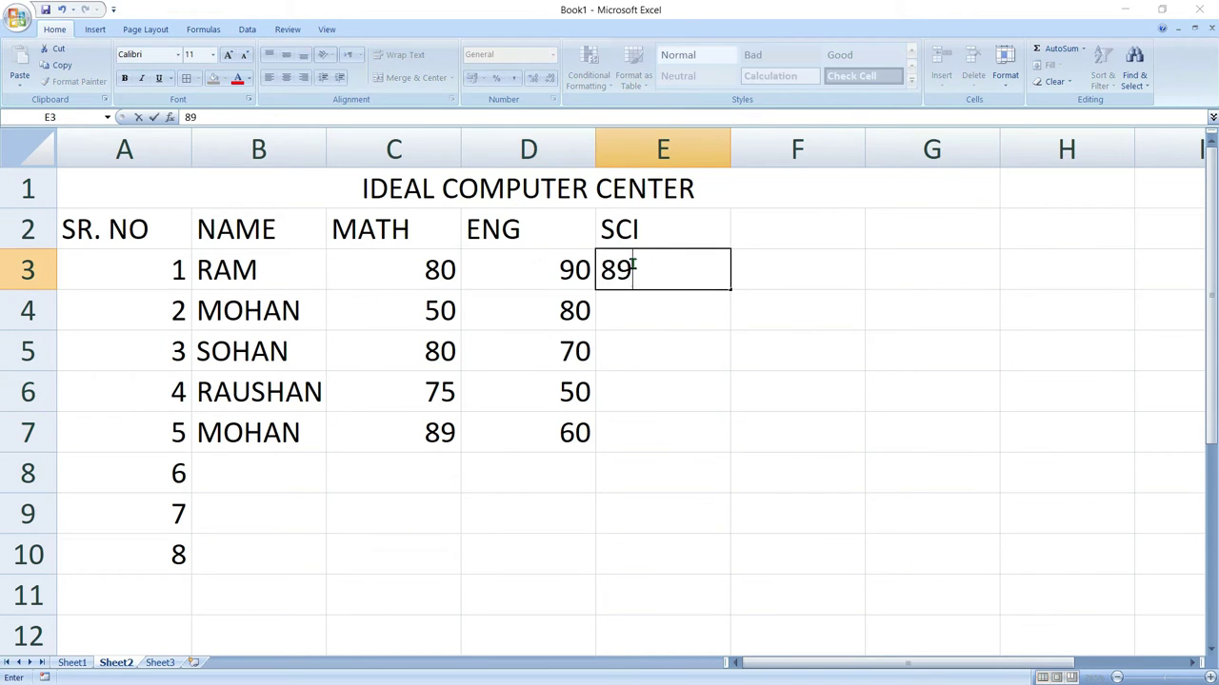
key("Return")
type("56")
key("Return")
type("8")
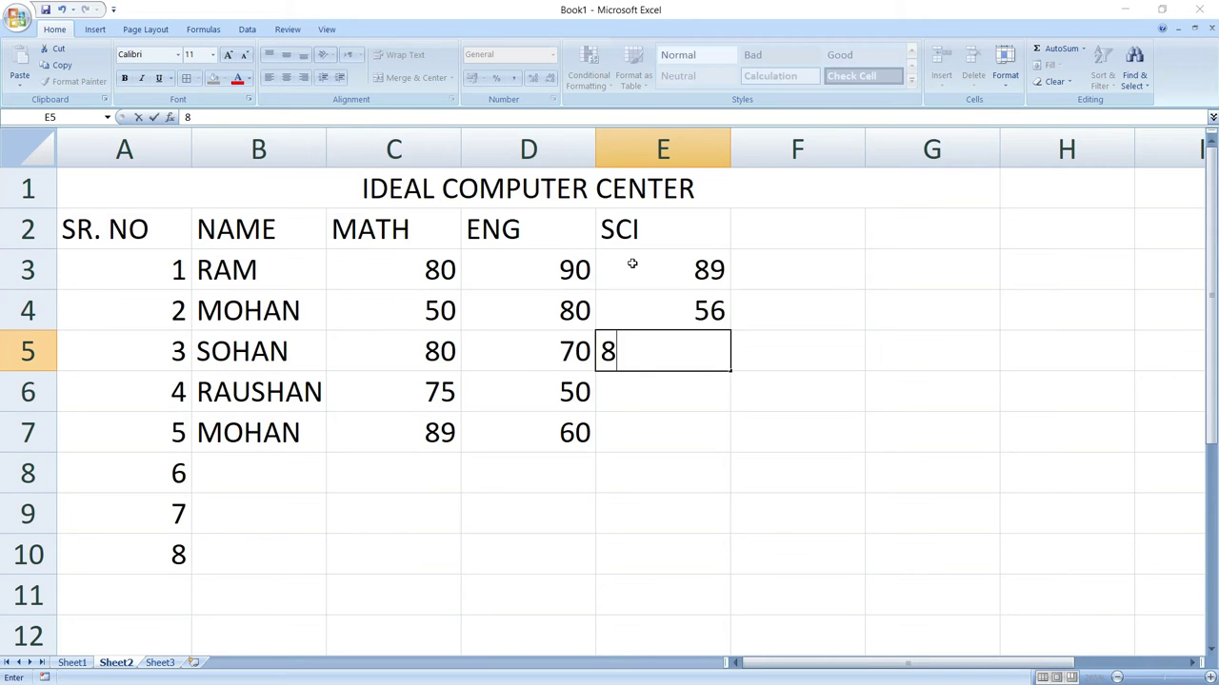
type("5")
key("Return")
type("75")
key("Return")
type("90")
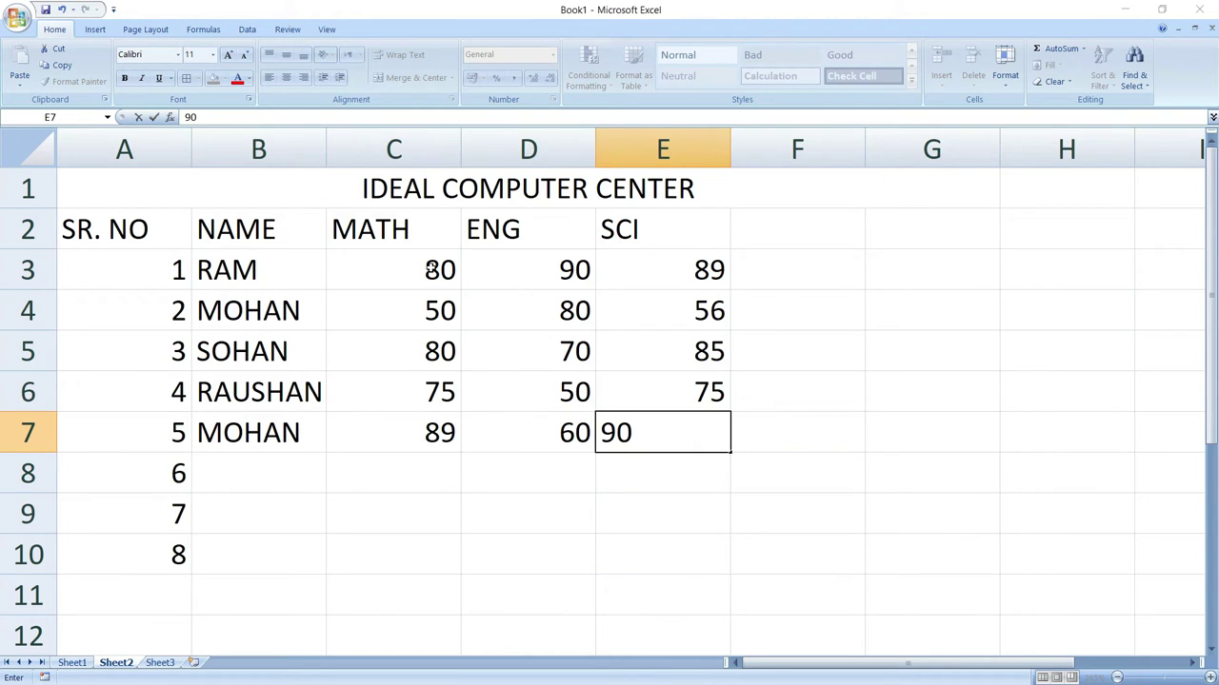
key("Return")
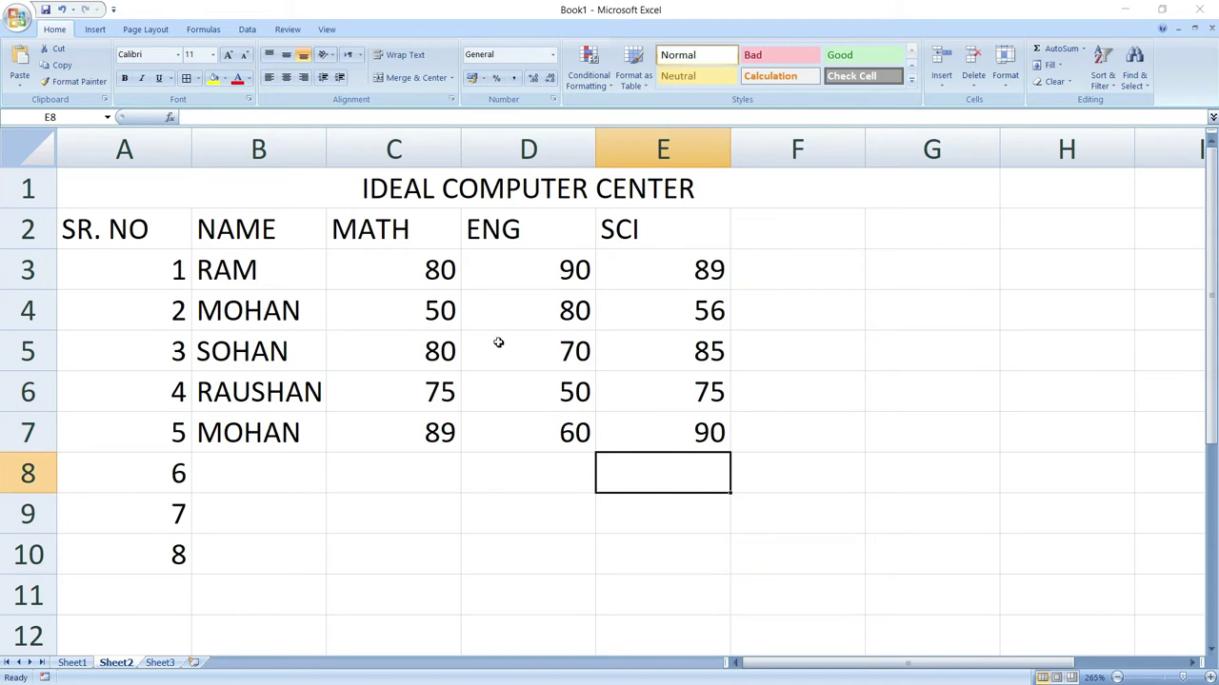
Add the TATOL heading in F2, correcting a typo along the way
left_click(784, 234)
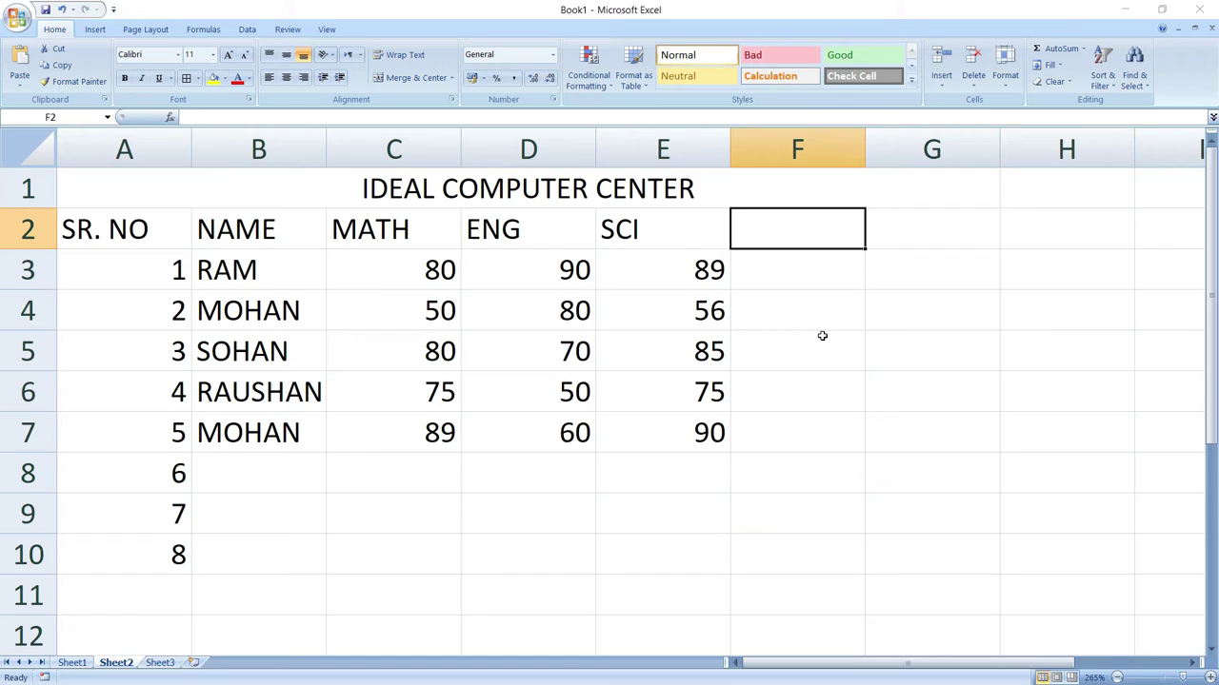
type("TATOL")
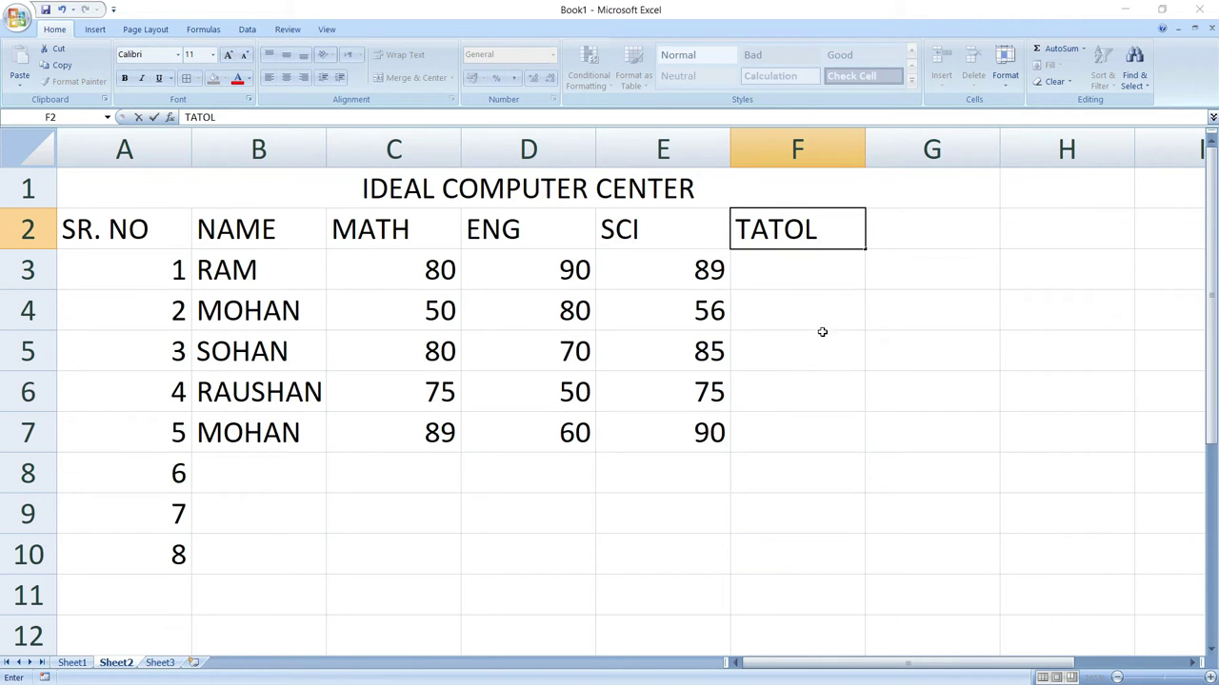
key("BackSpace")
key("BackSpace")
type("OL")
left_click(823, 291)
AutoSum the first two students' marks into F3 and F4, then clear those totals
left_click(795, 265)
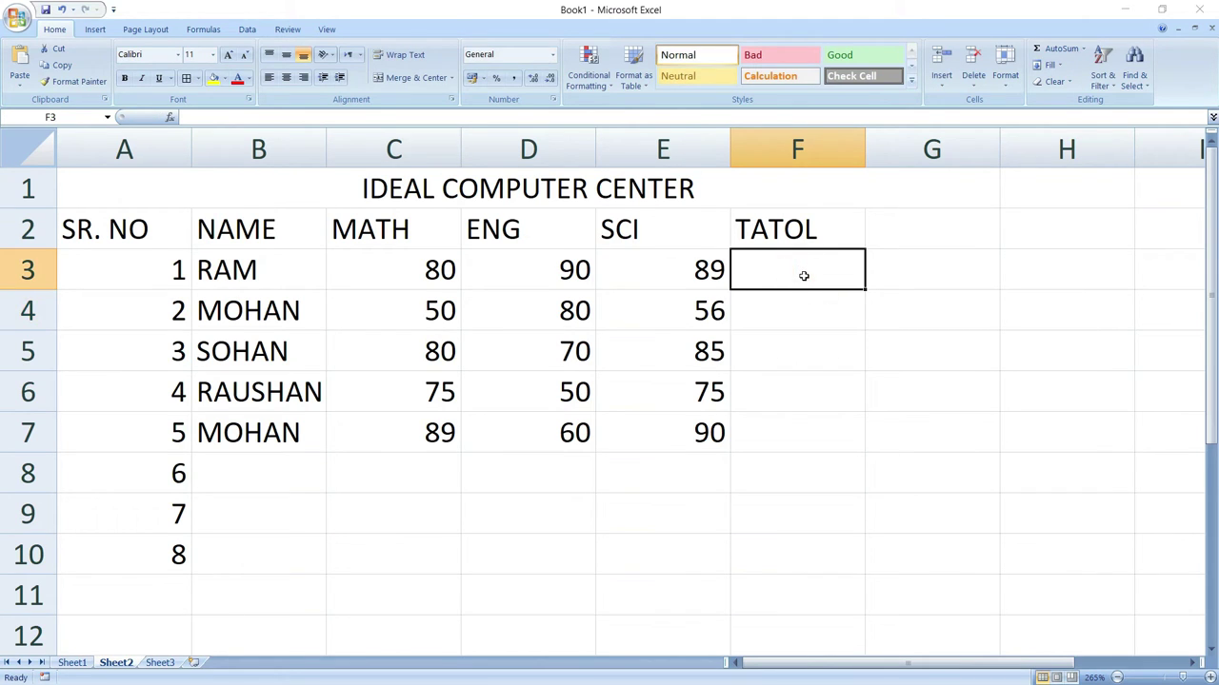
left_click_drag(400, 267, 748, 276)
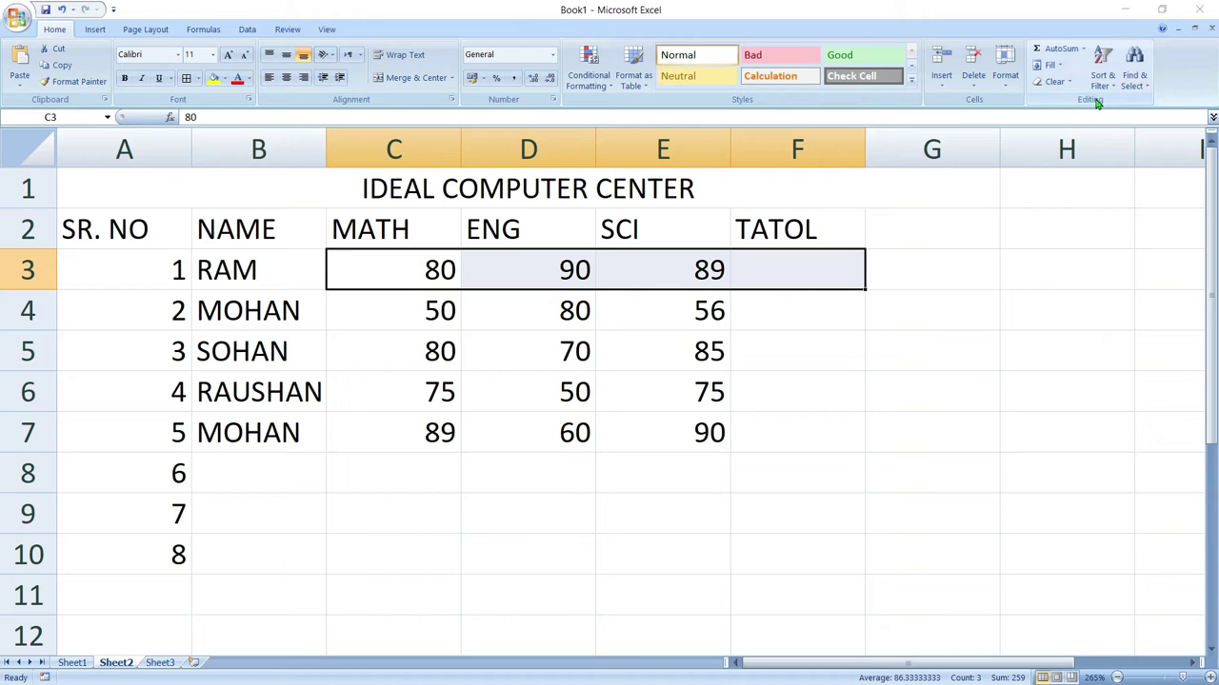
left_click(1061, 52)
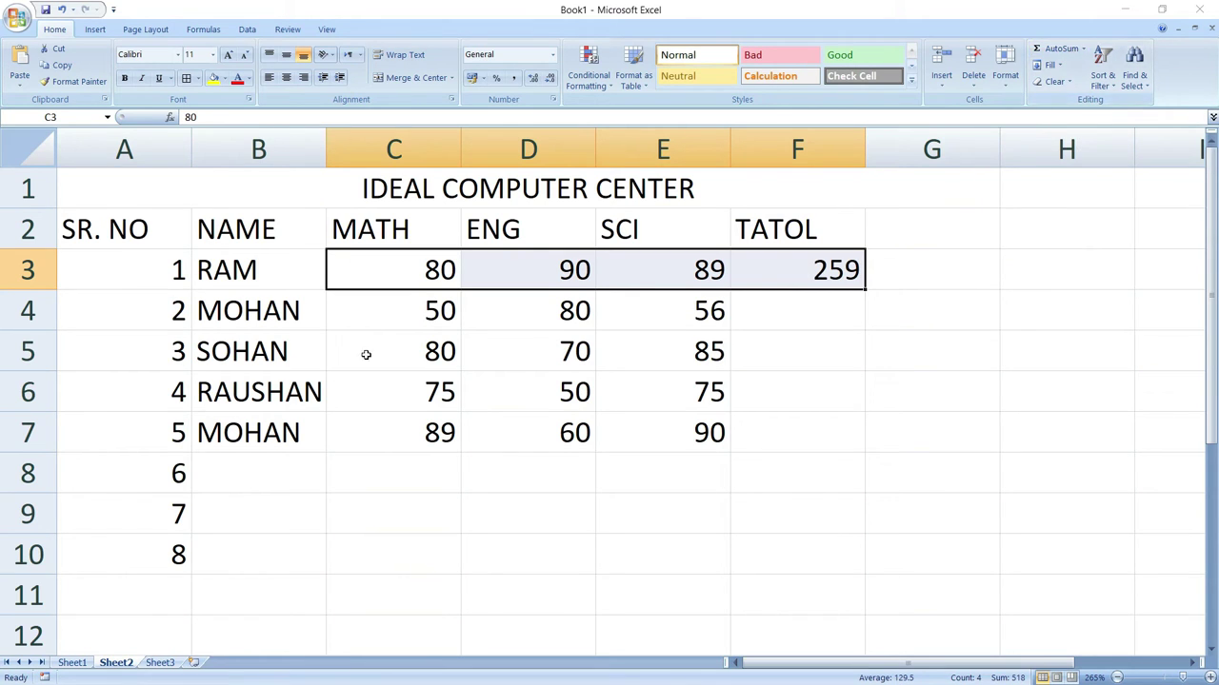
left_click(385, 310)
left_click_drag(422, 311, 752, 297)
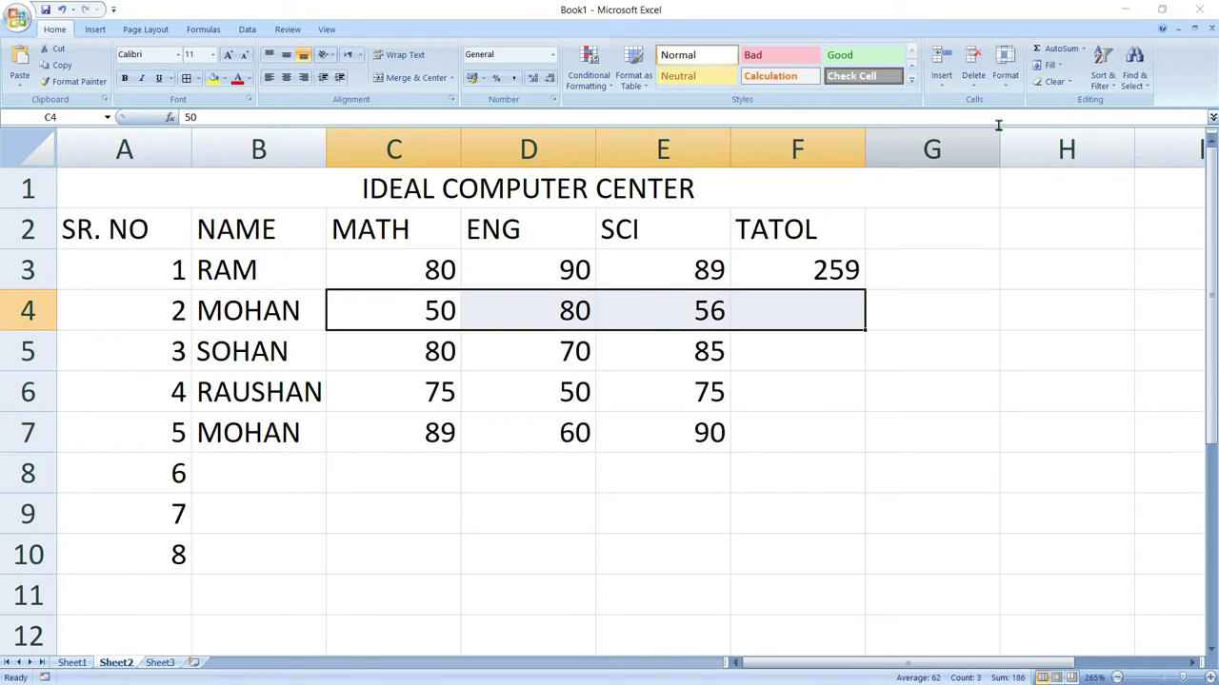
left_click(1044, 56)
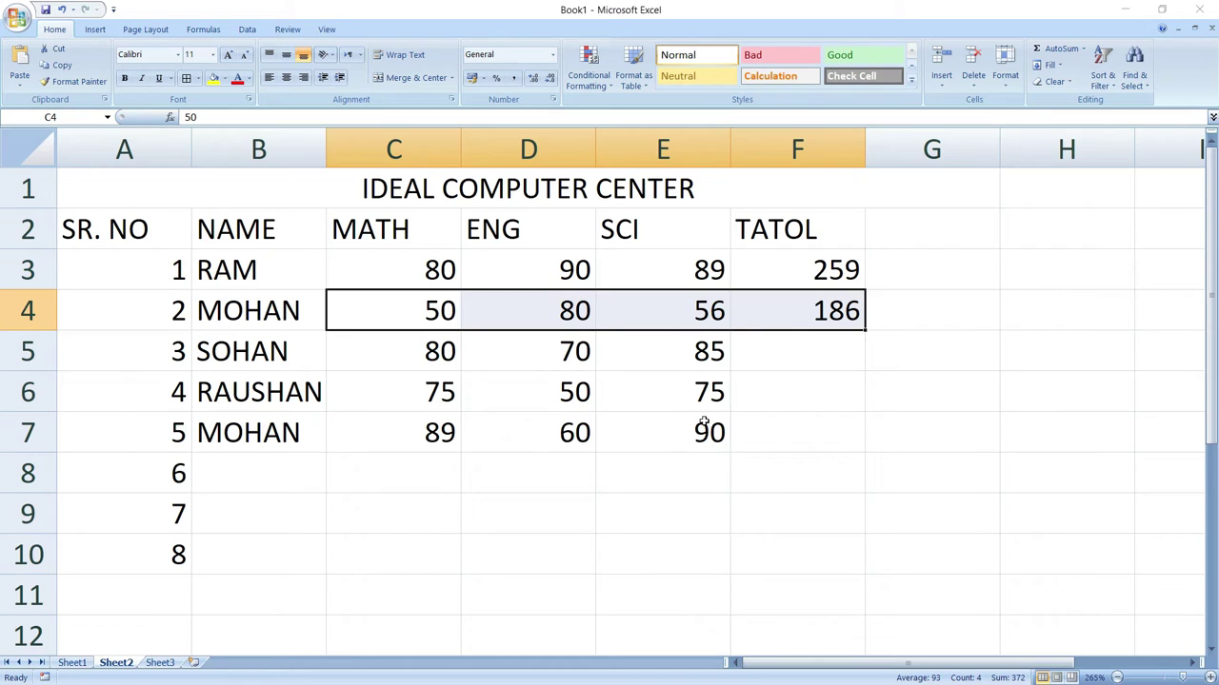
left_click(806, 366)
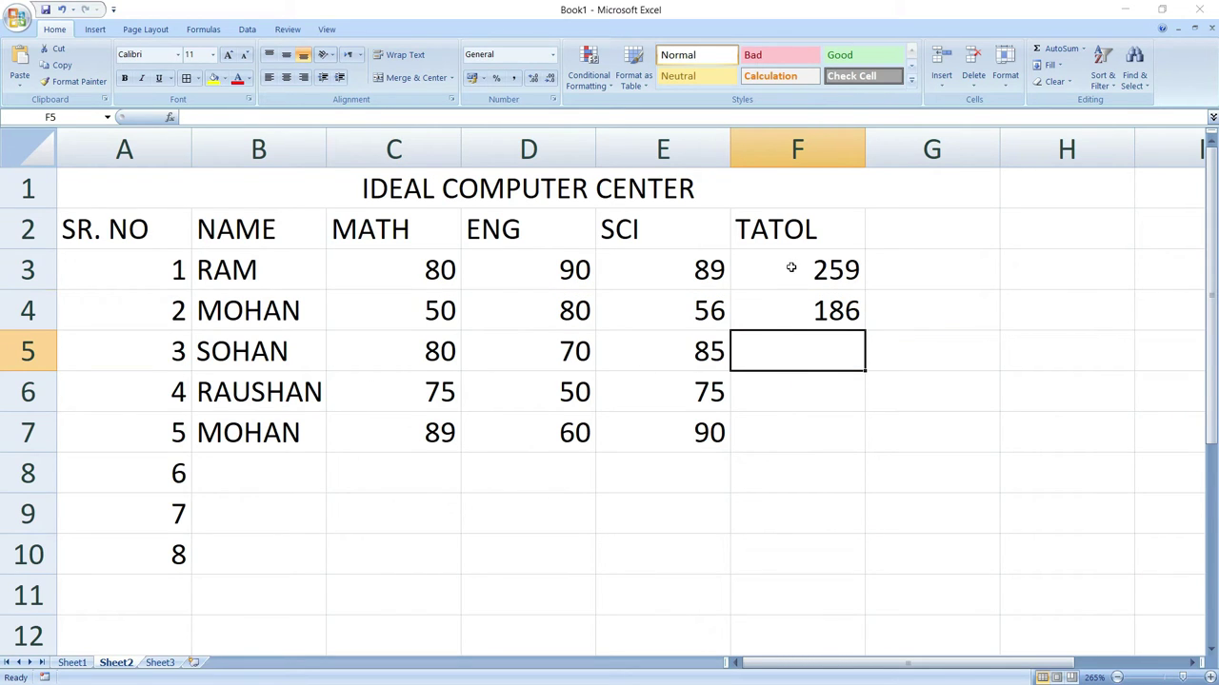
left_click_drag(790, 267, 789, 309)
key("Delete")
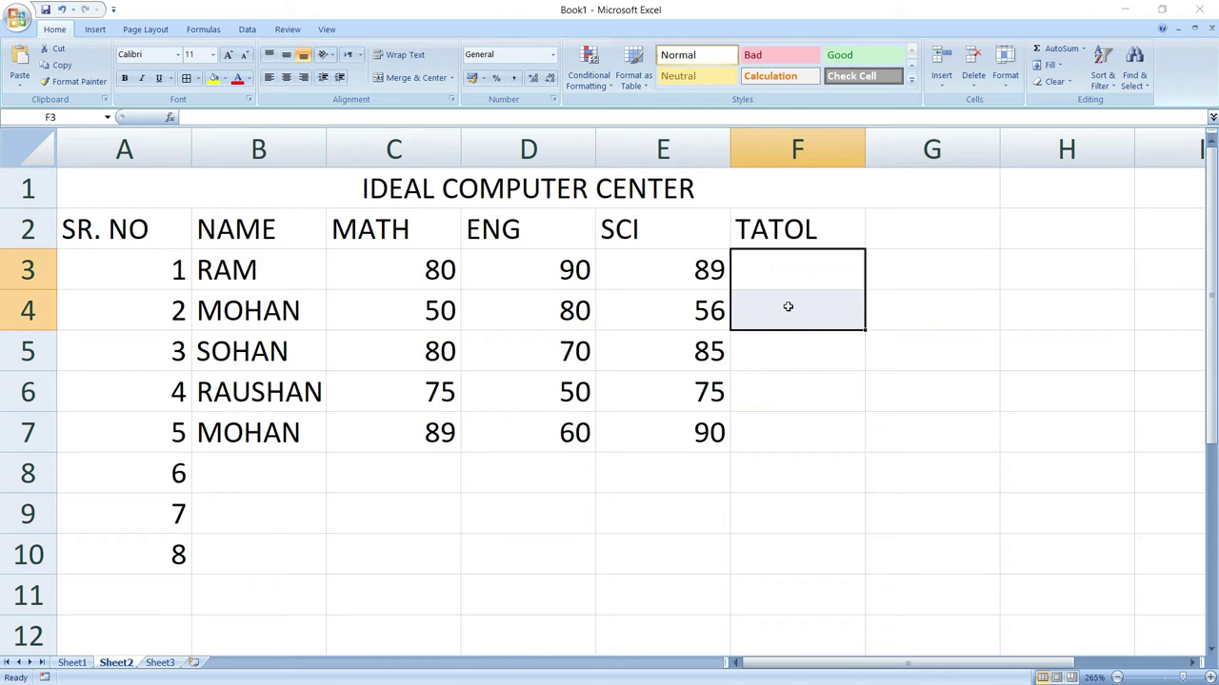
AutoSum all five rows of marks at once, then clear the F3:F7 totals again
mouse_move(419, 270)
left_mouse_down()
mouse_move(768, 400)
mouse_move(784, 441)
left_mouse_up()
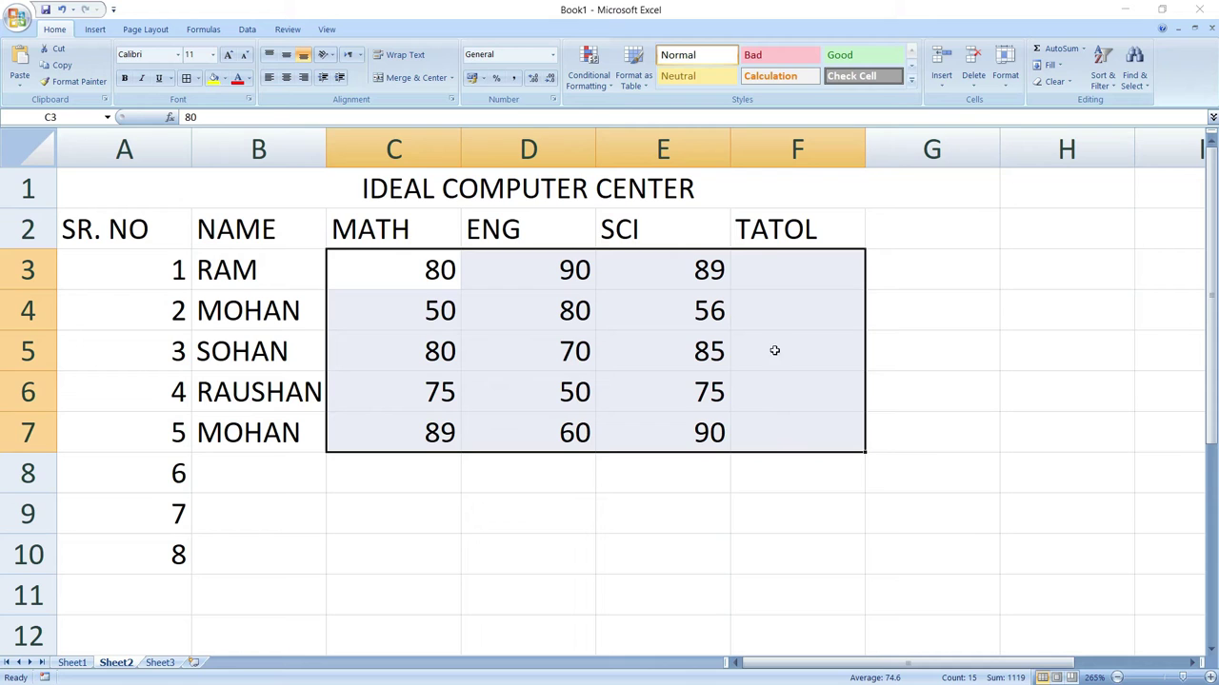
left_click(1052, 48)
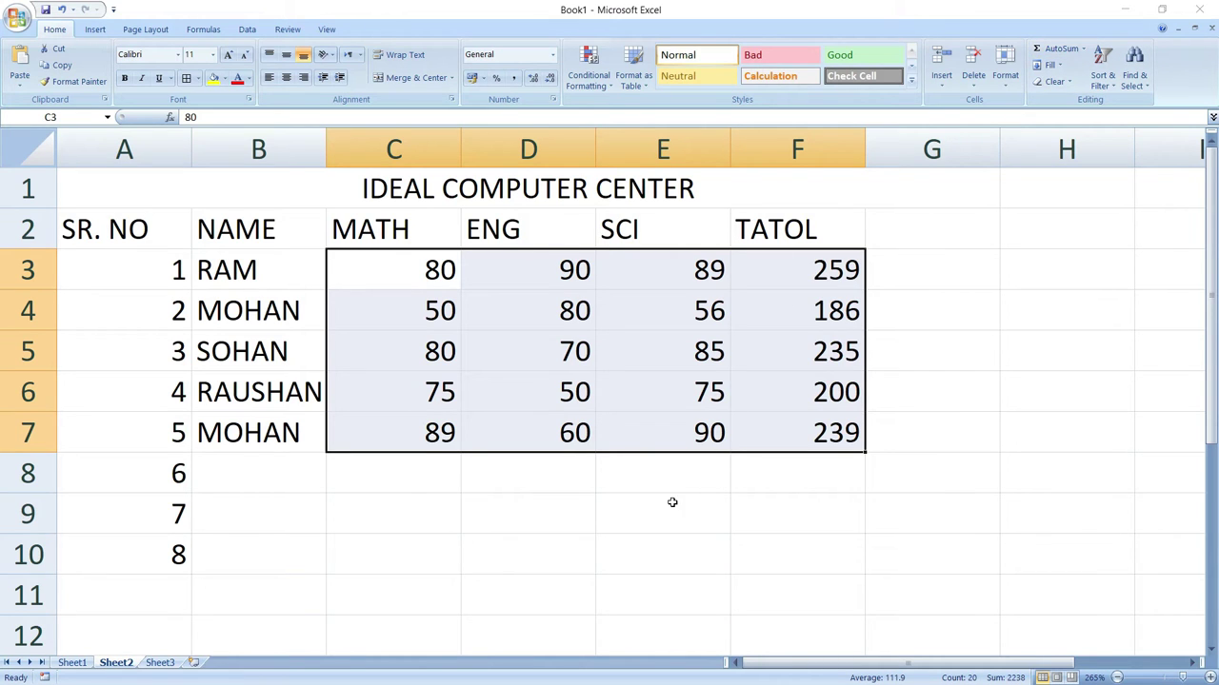
left_click(671, 503)
left_click_drag(769, 273, 782, 427)
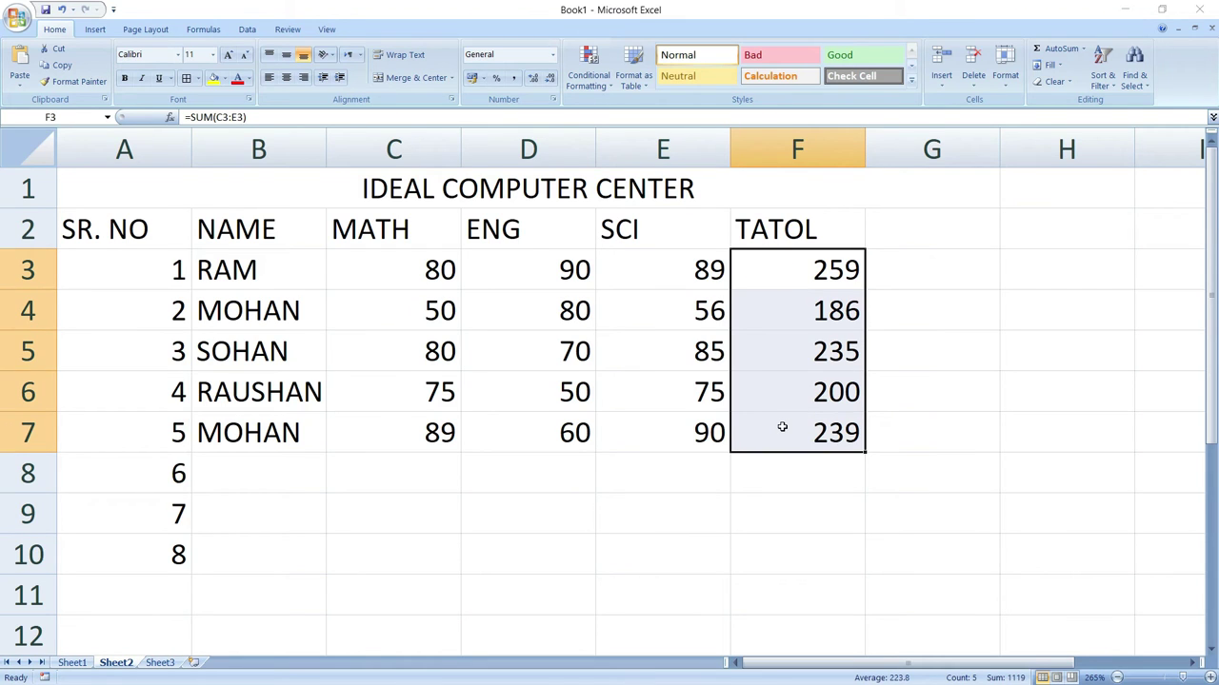
key("Delete")
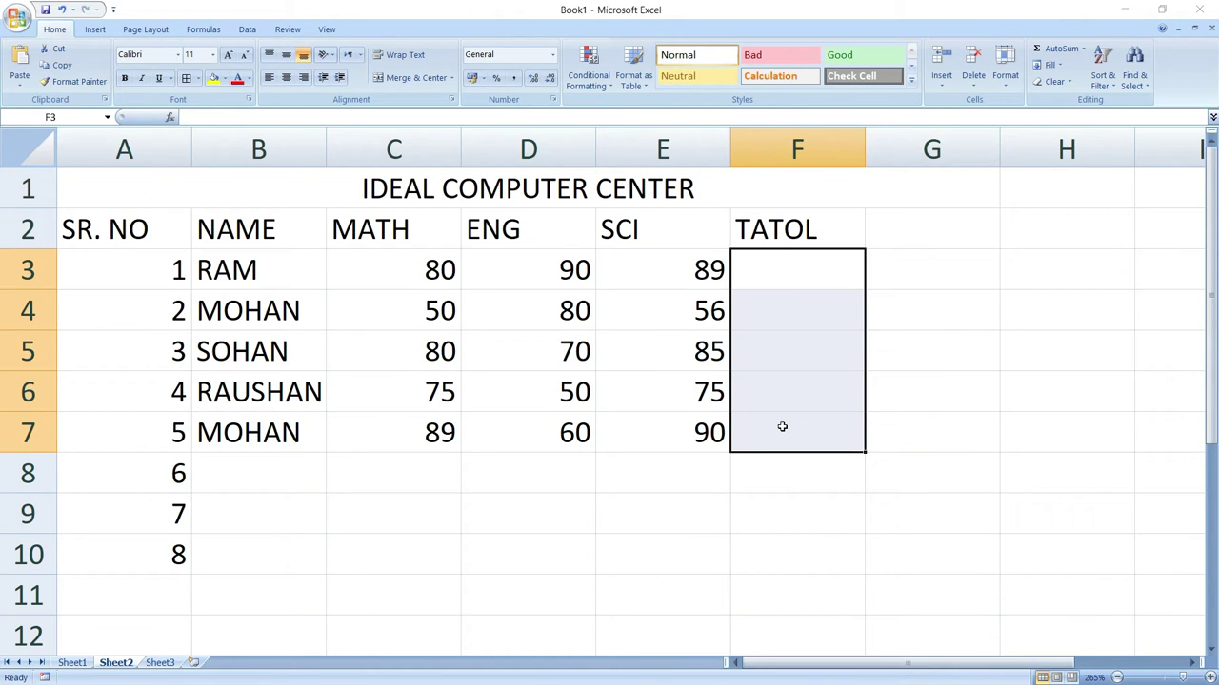
AutoSum C3:E3 into F3 and fill the total formula down to F7
mouse_move(419, 273)
left_mouse_down()
mouse_move(705, 268)
mouse_move(753, 278)
left_mouse_up()
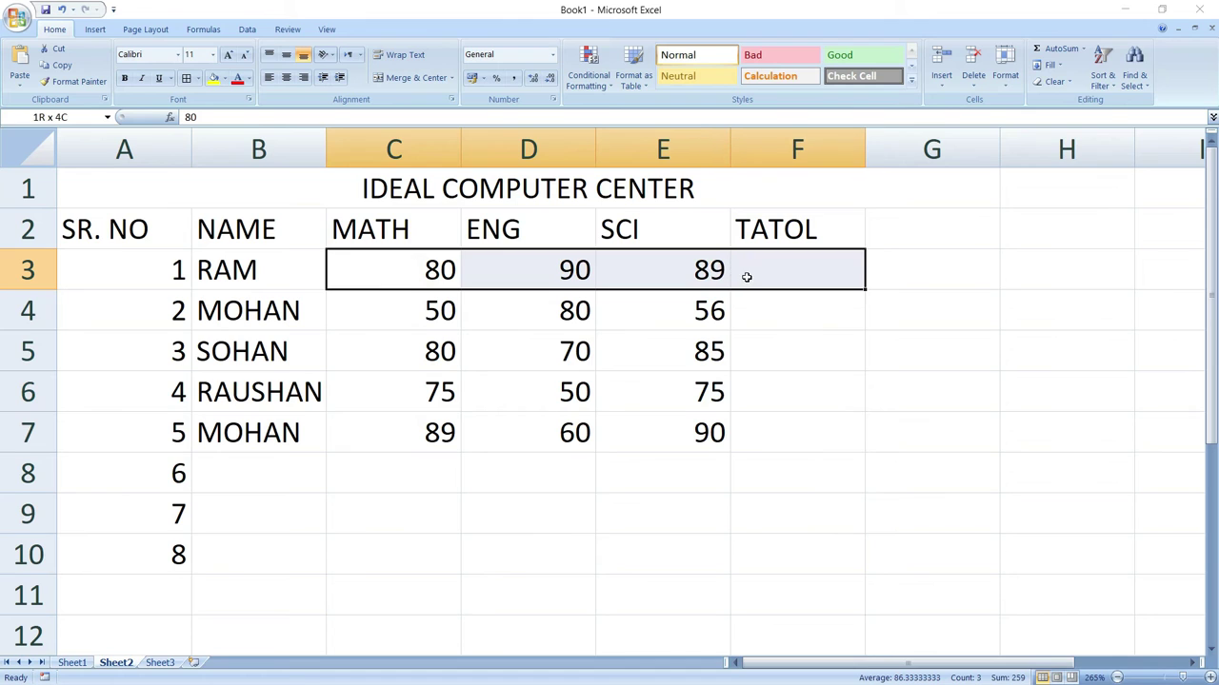
left_click(1044, 53)
left_click(792, 323)
left_click(835, 270)
left_click_drag(863, 288, 862, 444)
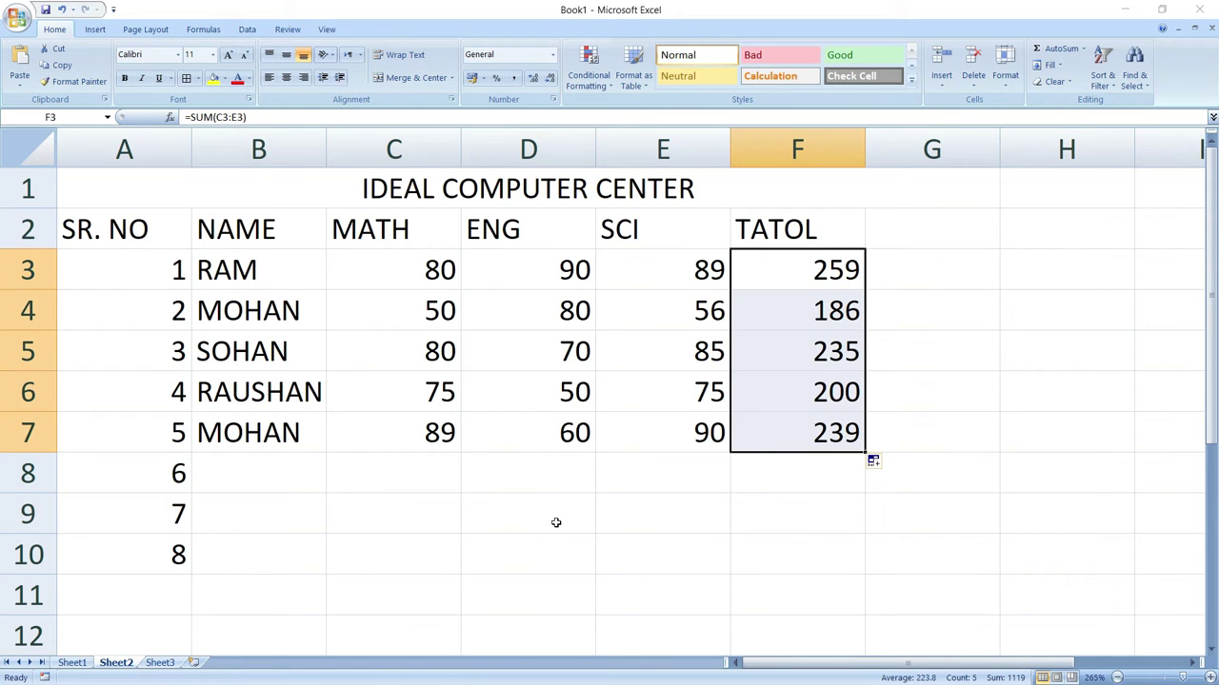
left_click(954, 229)
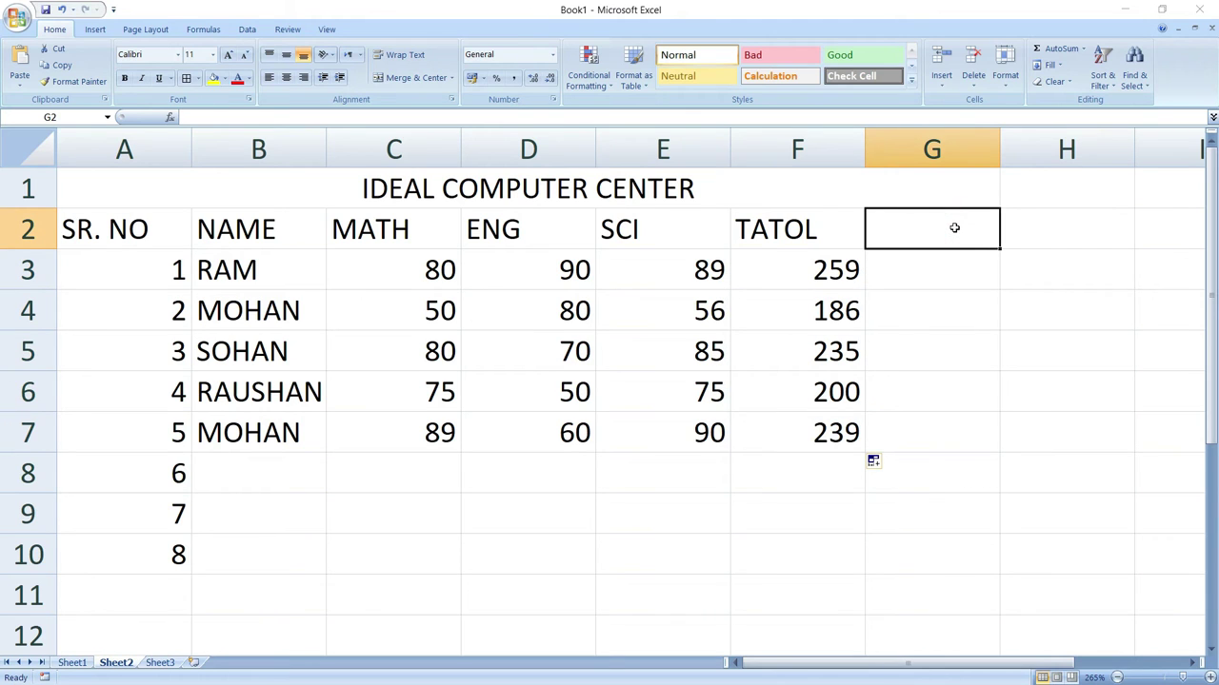
Add the PER heading in G2 and fill =F3/300*100 down G3:G7
type("PER")
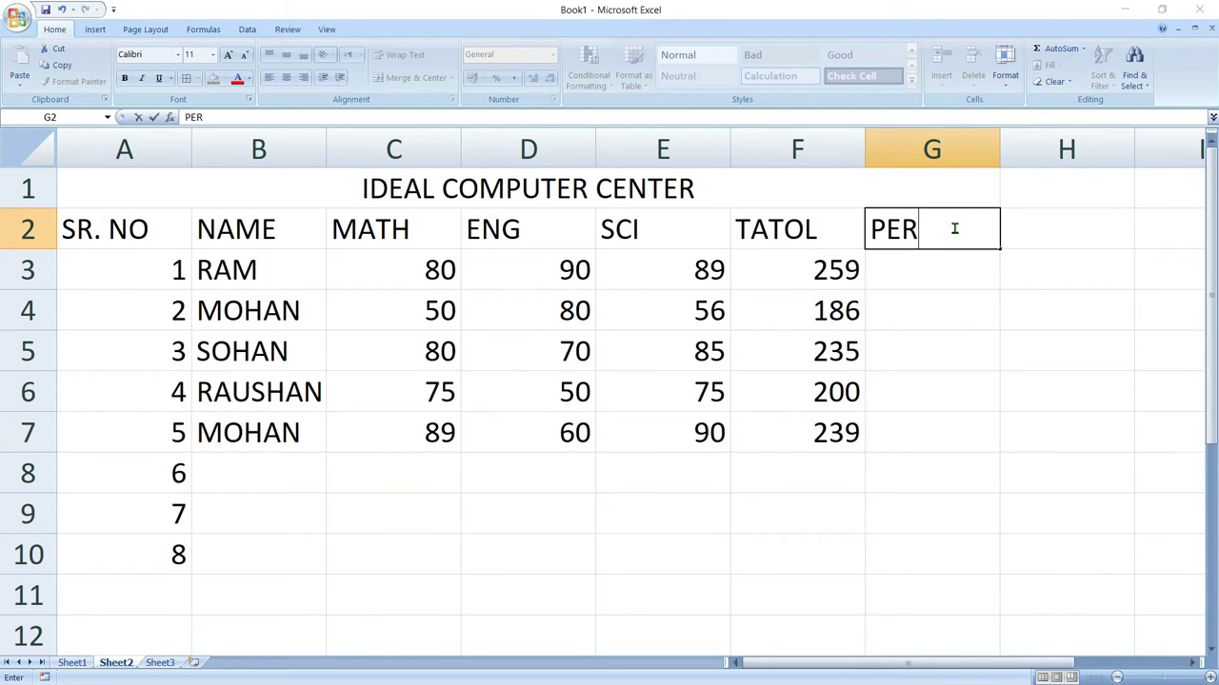
left_click(898, 274)
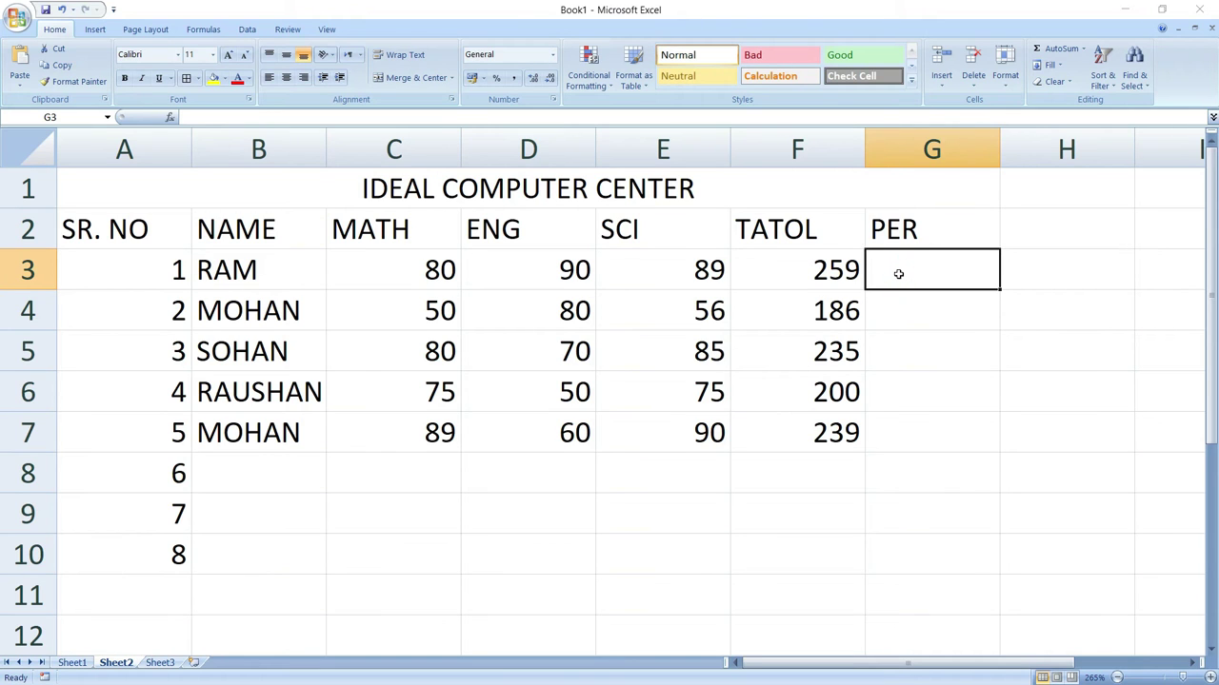
type("=")
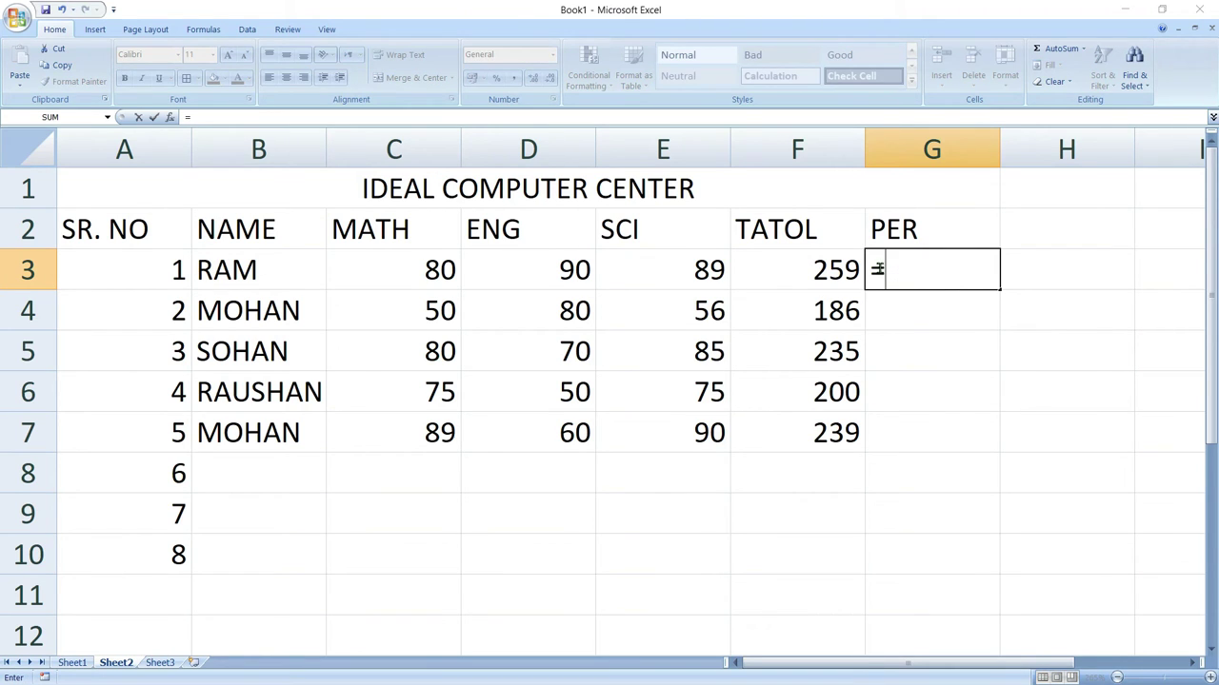
left_click(823, 265)
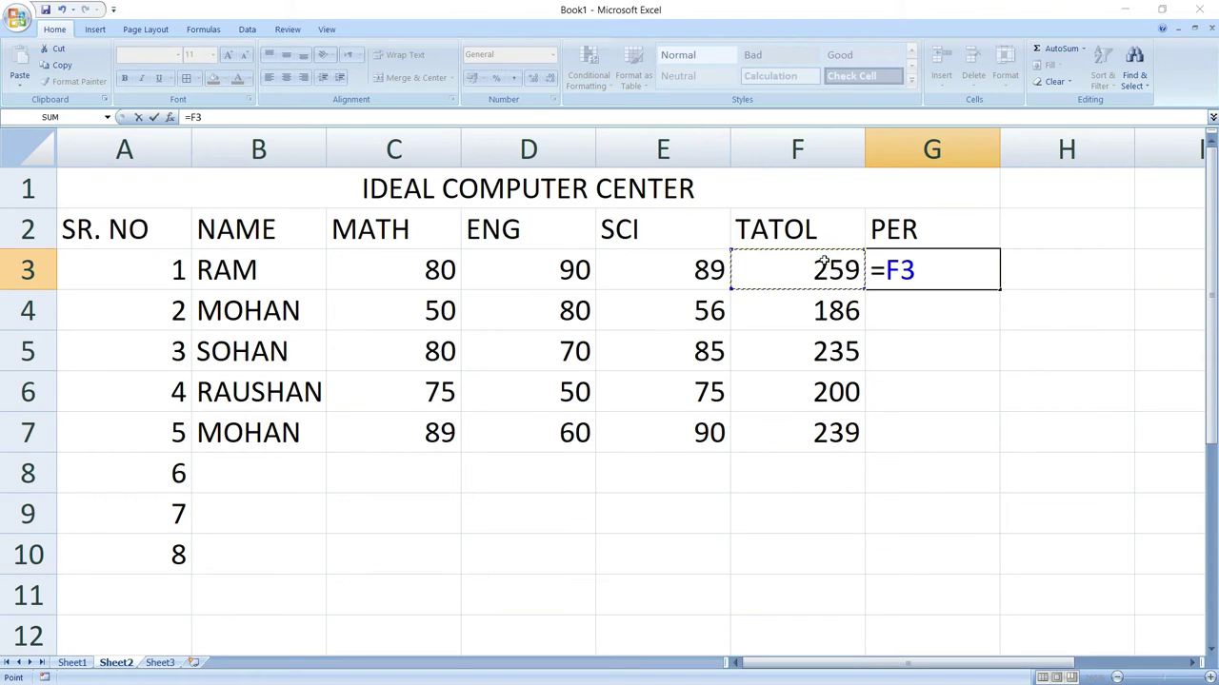
type("/")
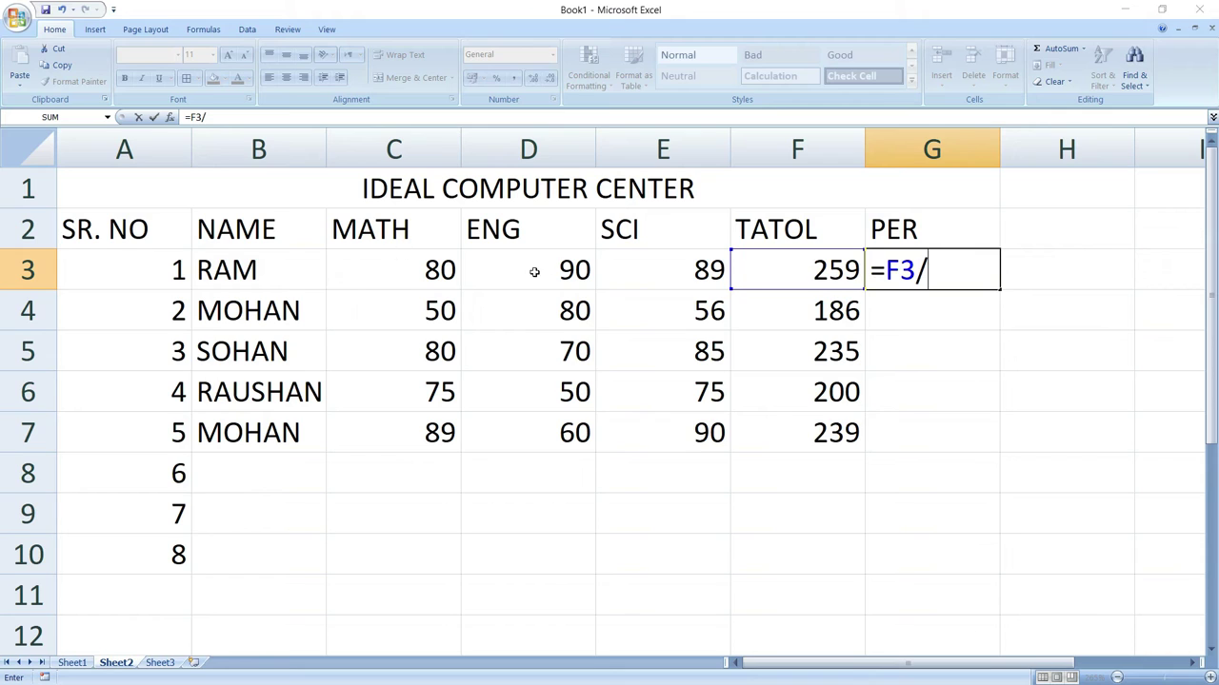
type("300*")
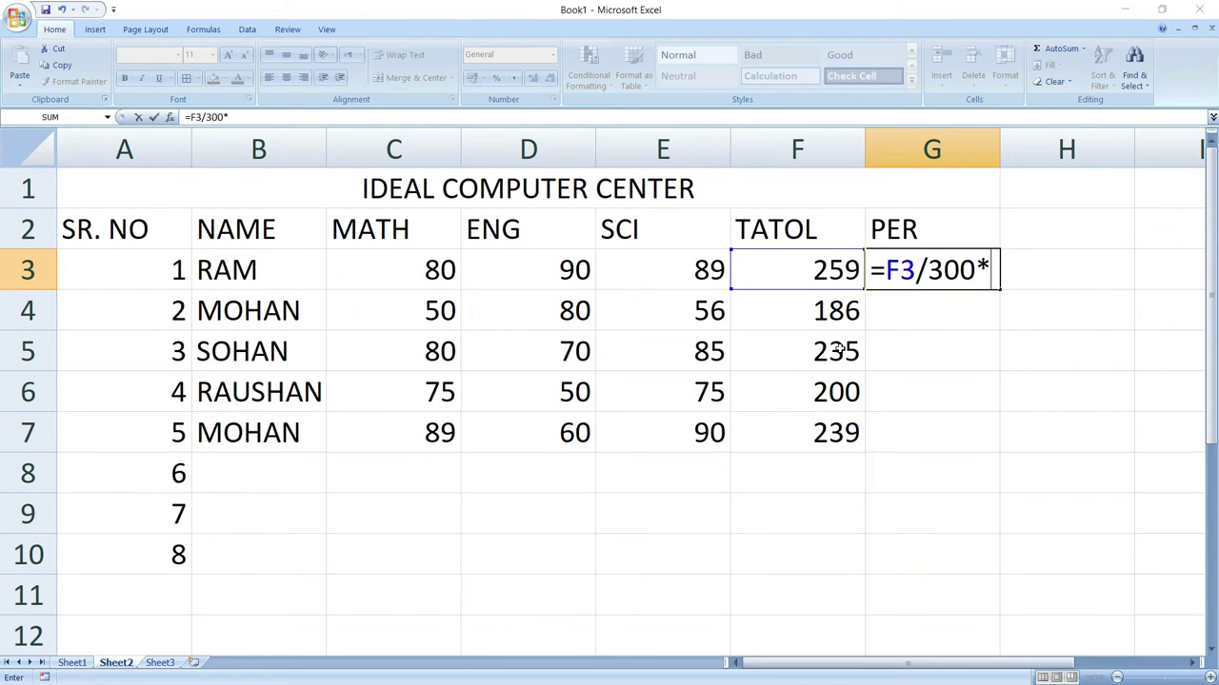
type("100")
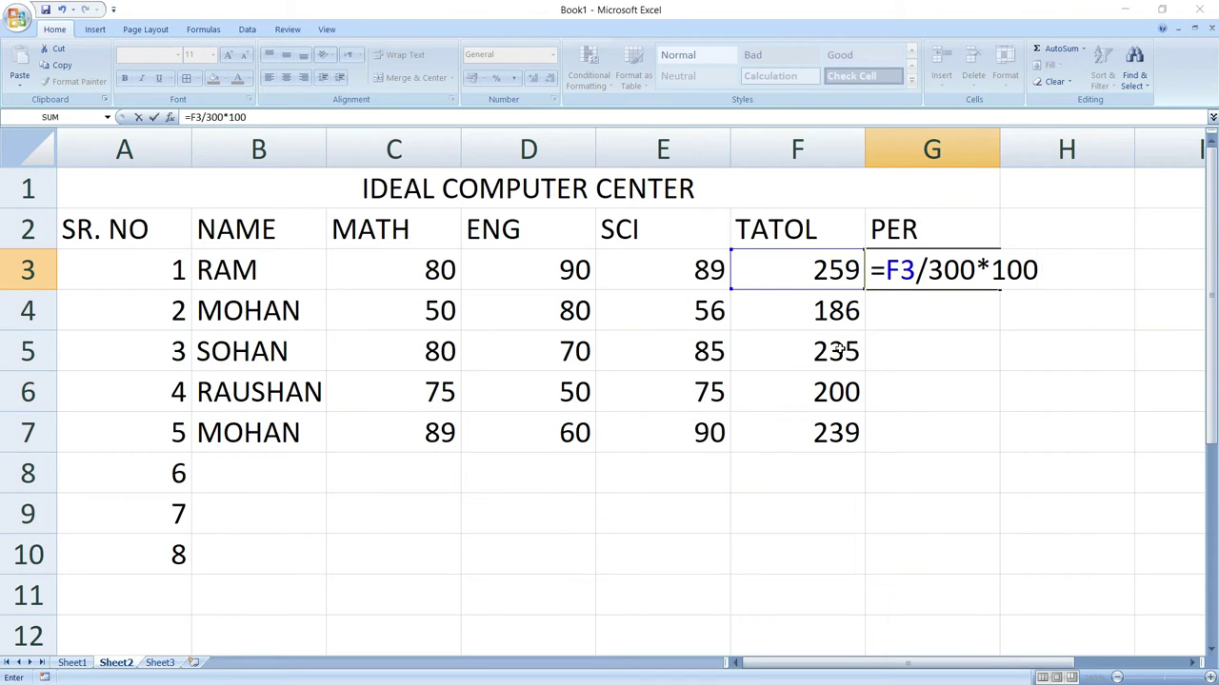
key("Return")
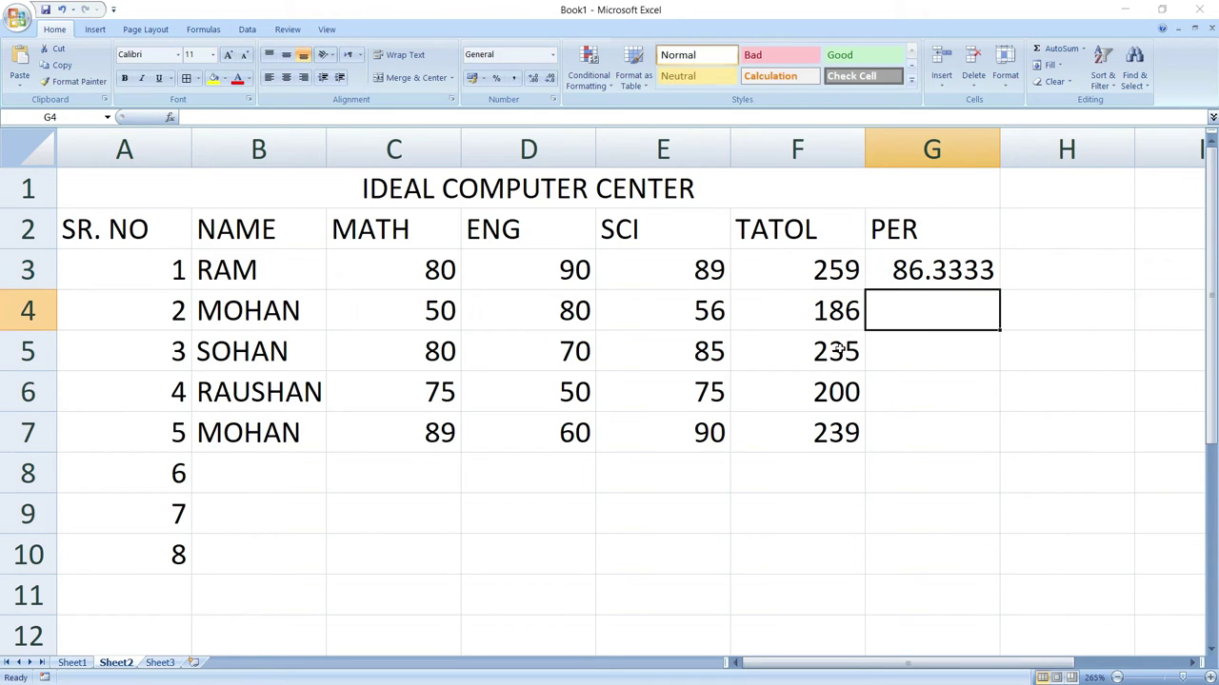
left_click(932, 267)
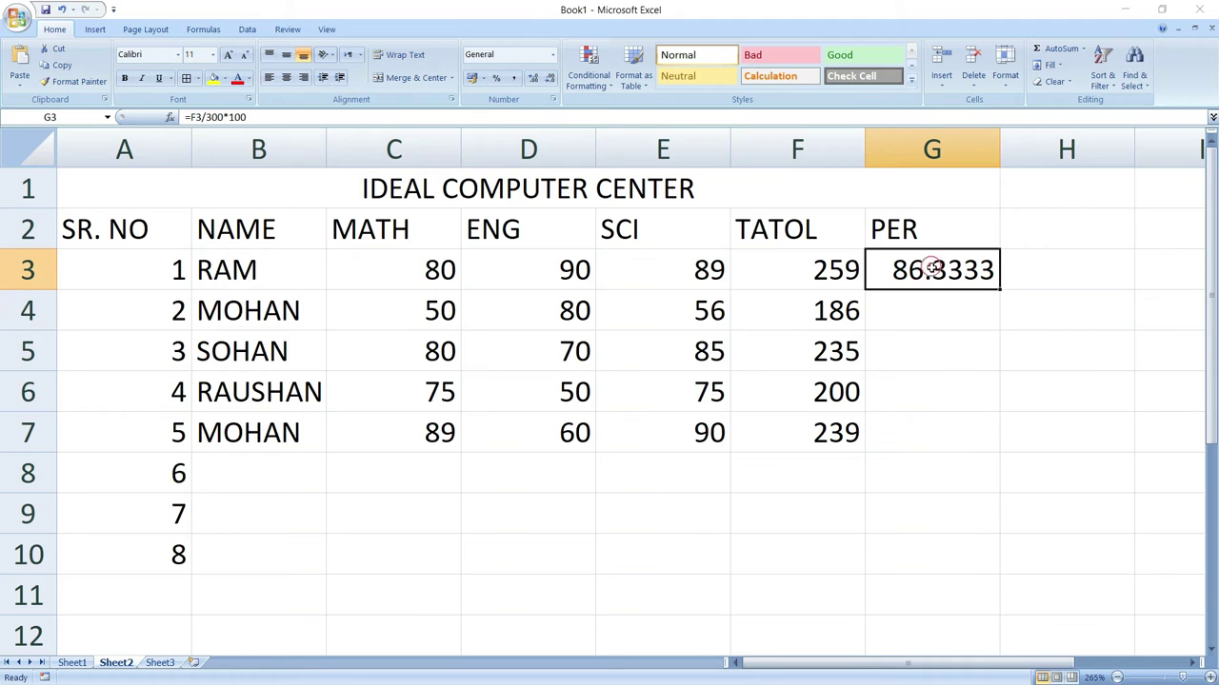
left_click_drag(995, 290, 999, 450)
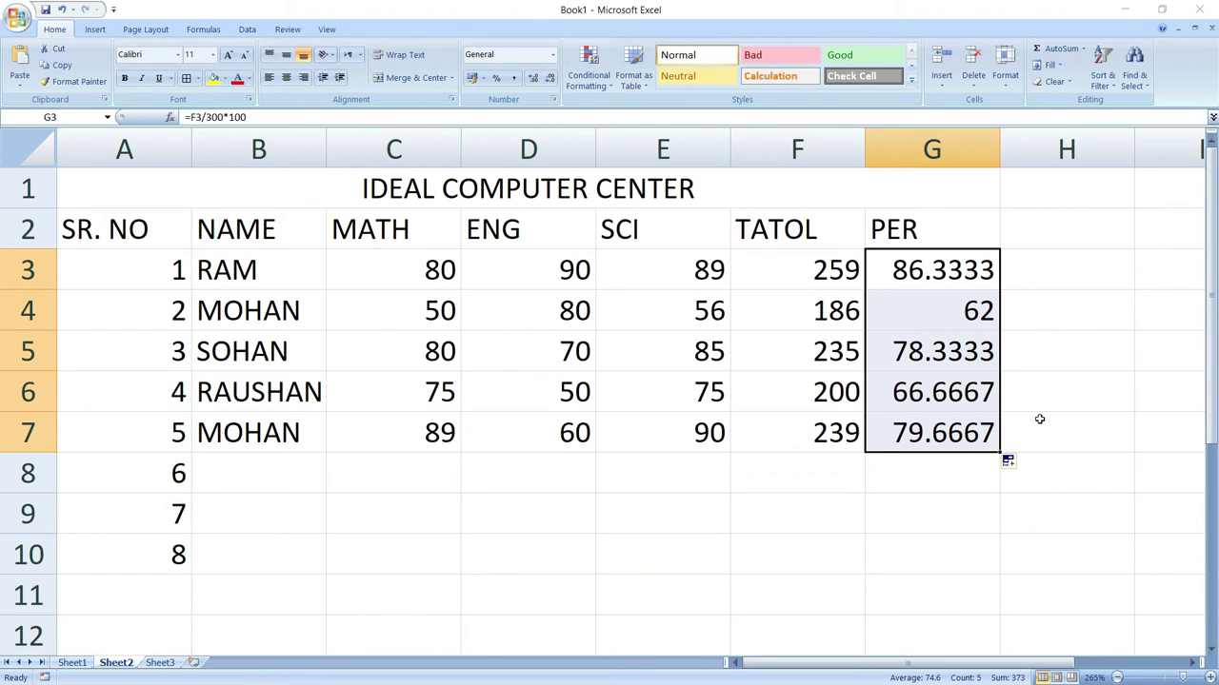
left_click(1067, 237)
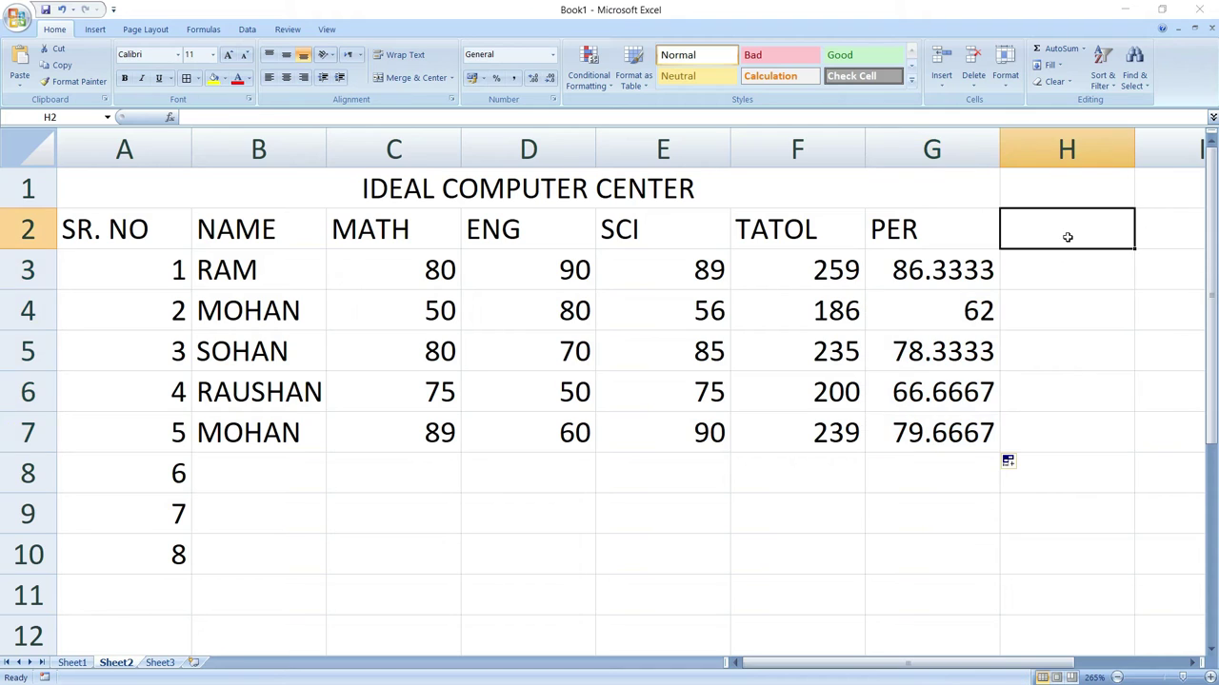
Confirm the GRADE heading in H2 and type > and < into E8 and E9
type("GRADE")
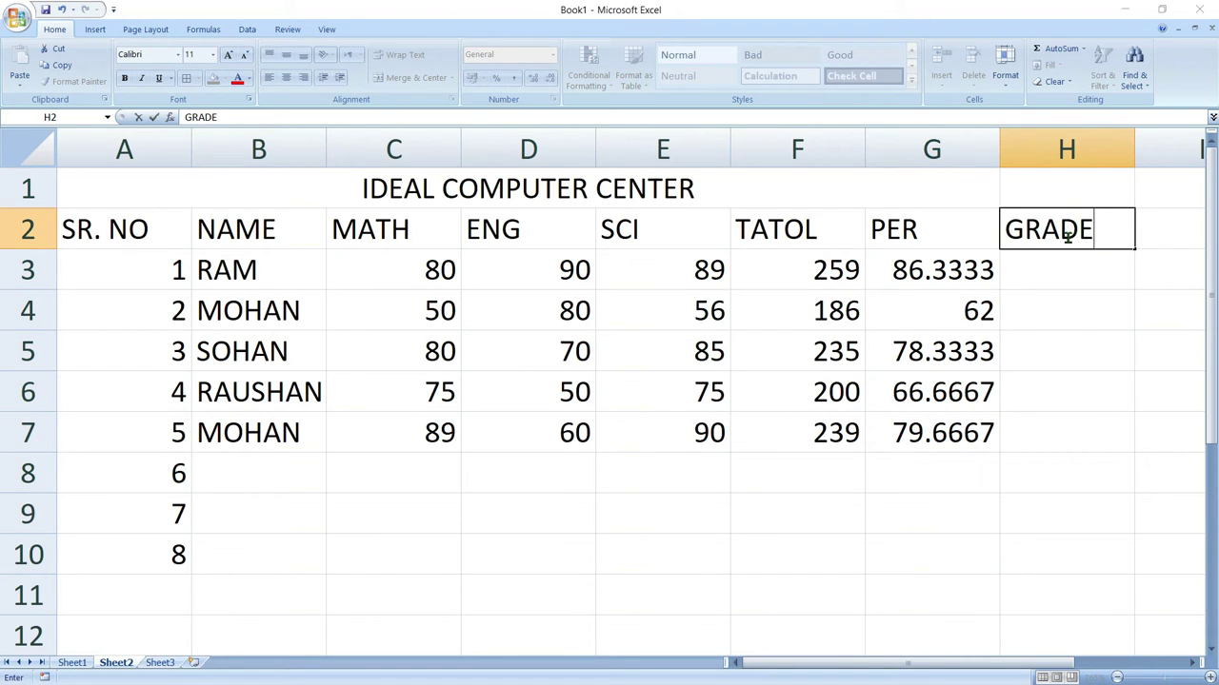
left_click(1070, 273)
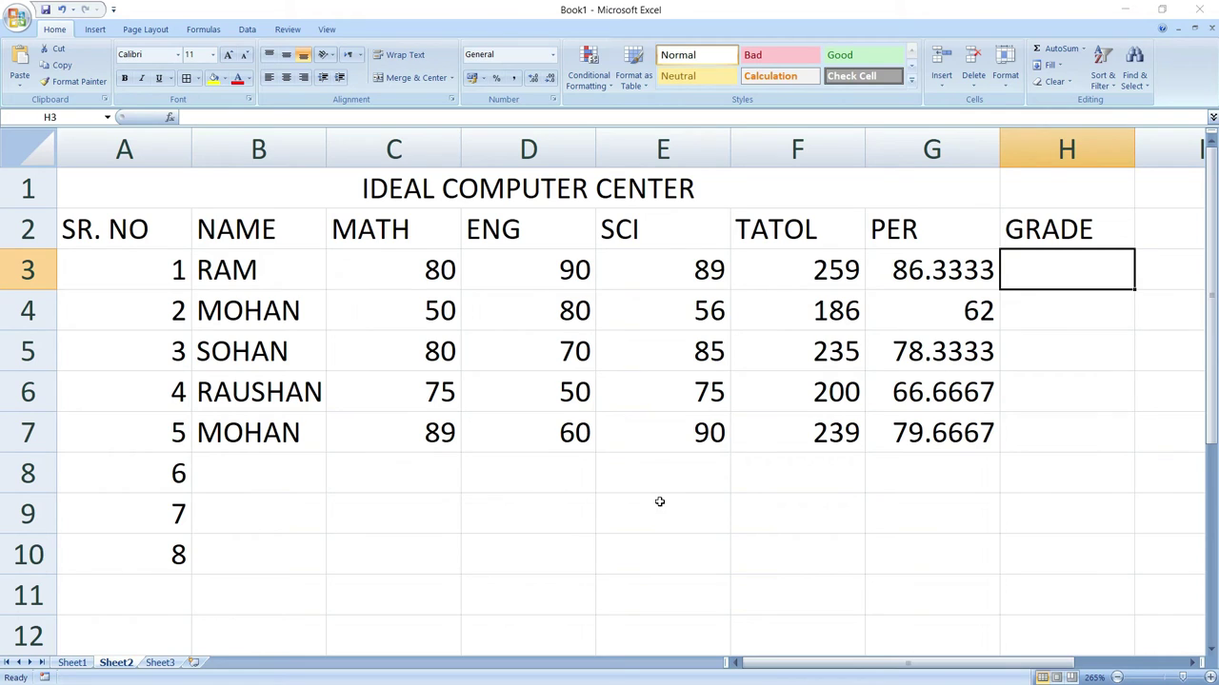
left_click(664, 482)
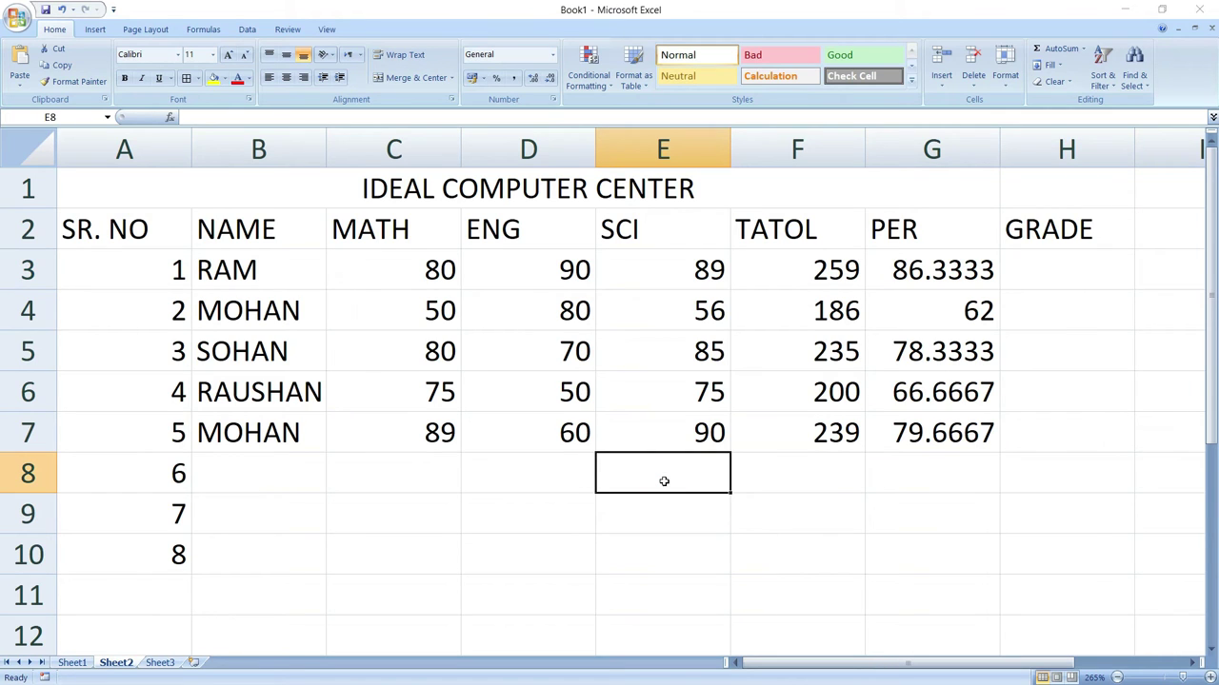
type(">")
key("Return")
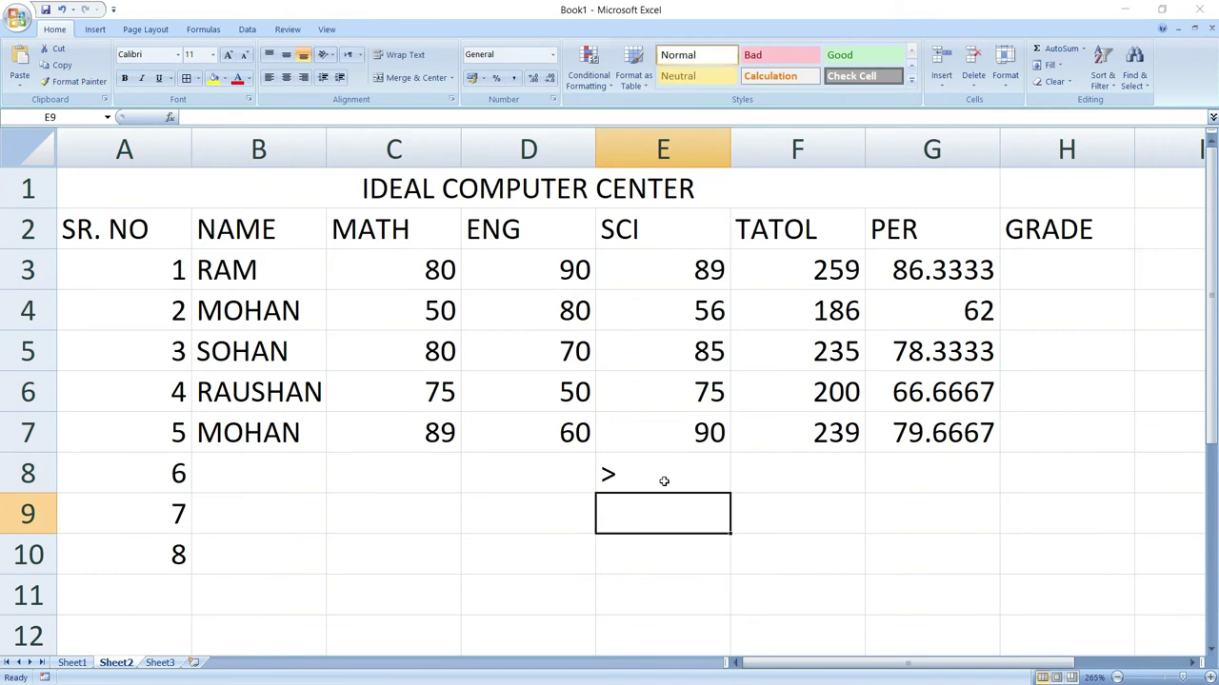
type("<")
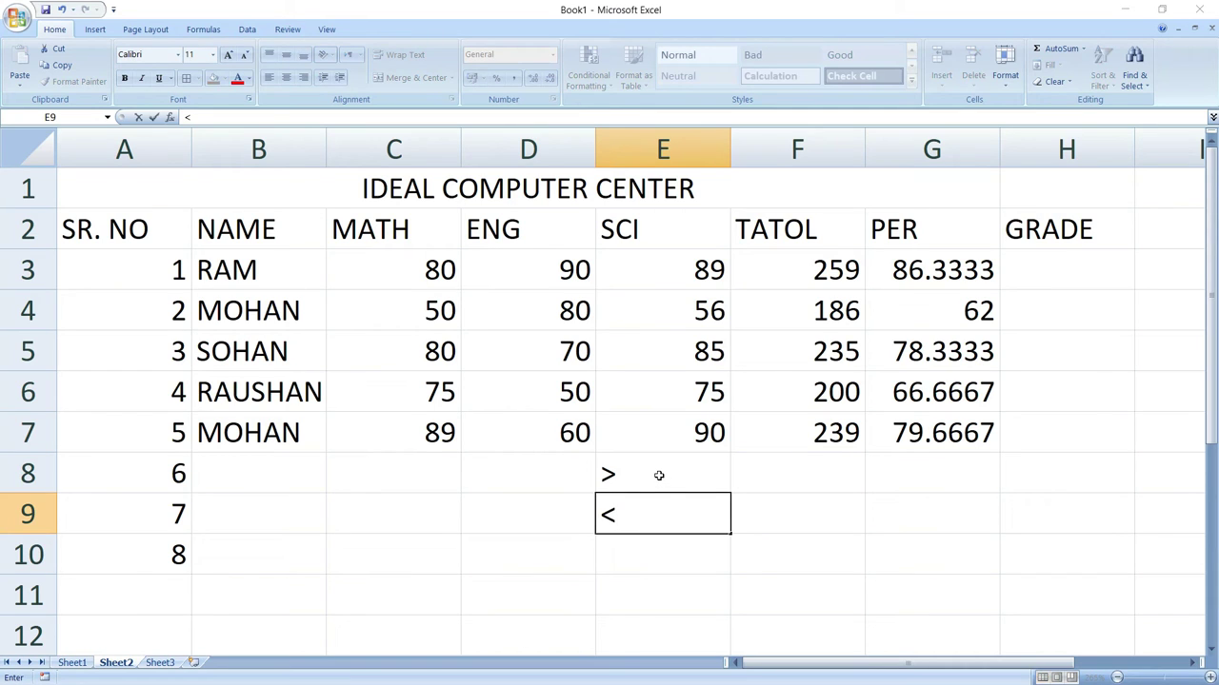
Complete the operator examples >80, <80, >=80, <=80 and =80 in E8:E12 and select them
left_click(662, 479)
double_click(634, 471)
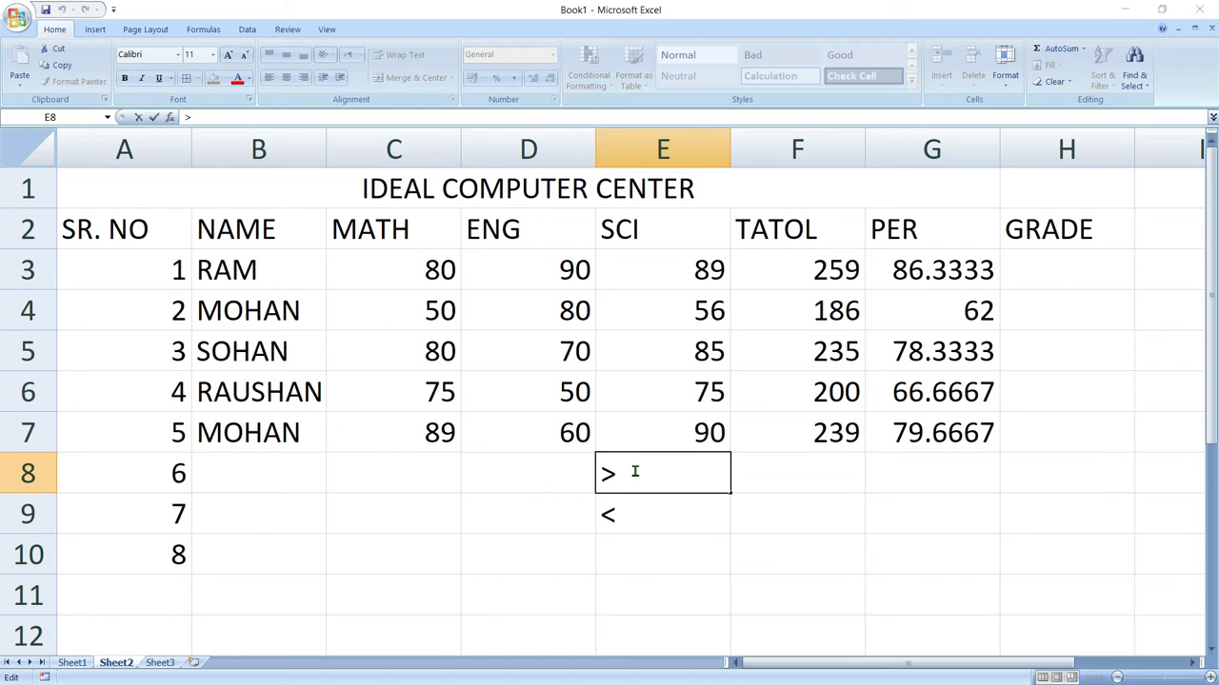
type("80")
double_click(637, 520)
type("8")
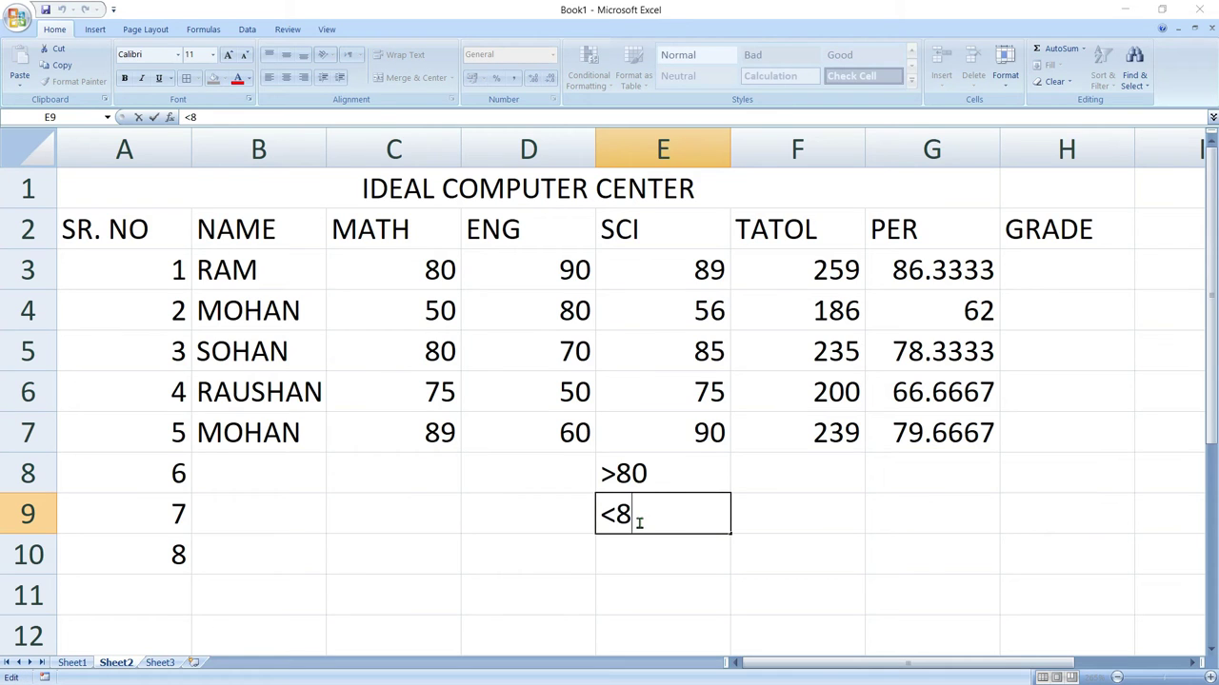
type("0")
left_click(631, 549)
type(">=80")
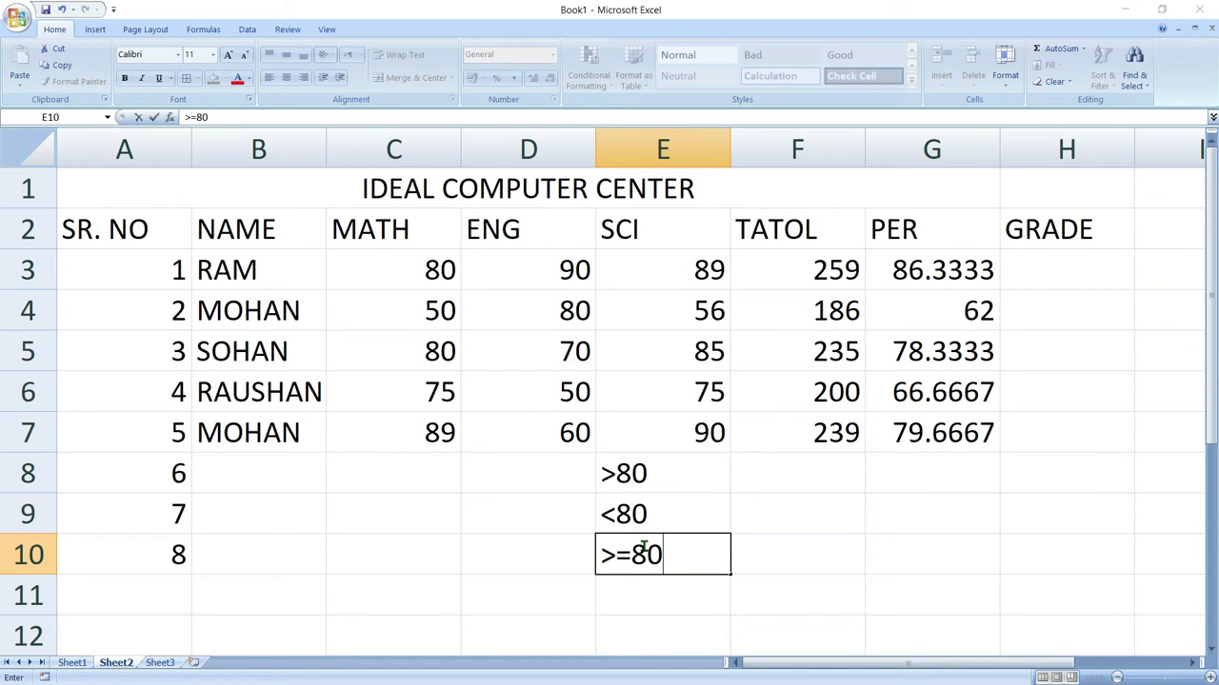
left_click(654, 603)
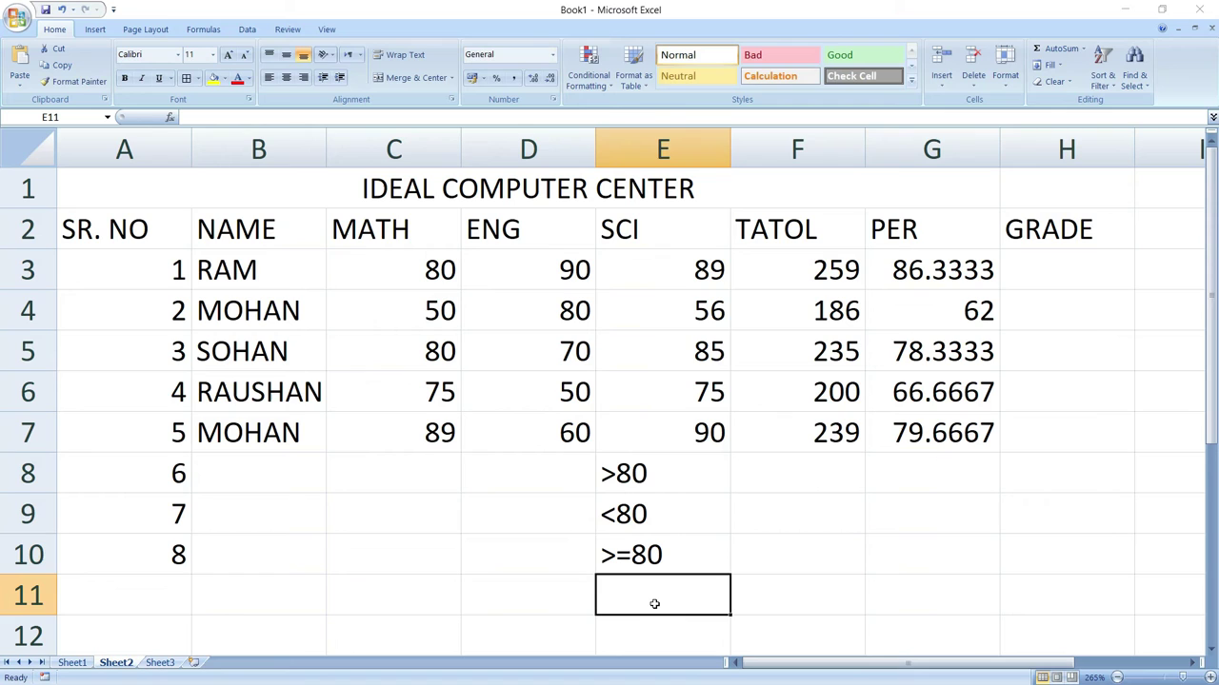
type("<=80")
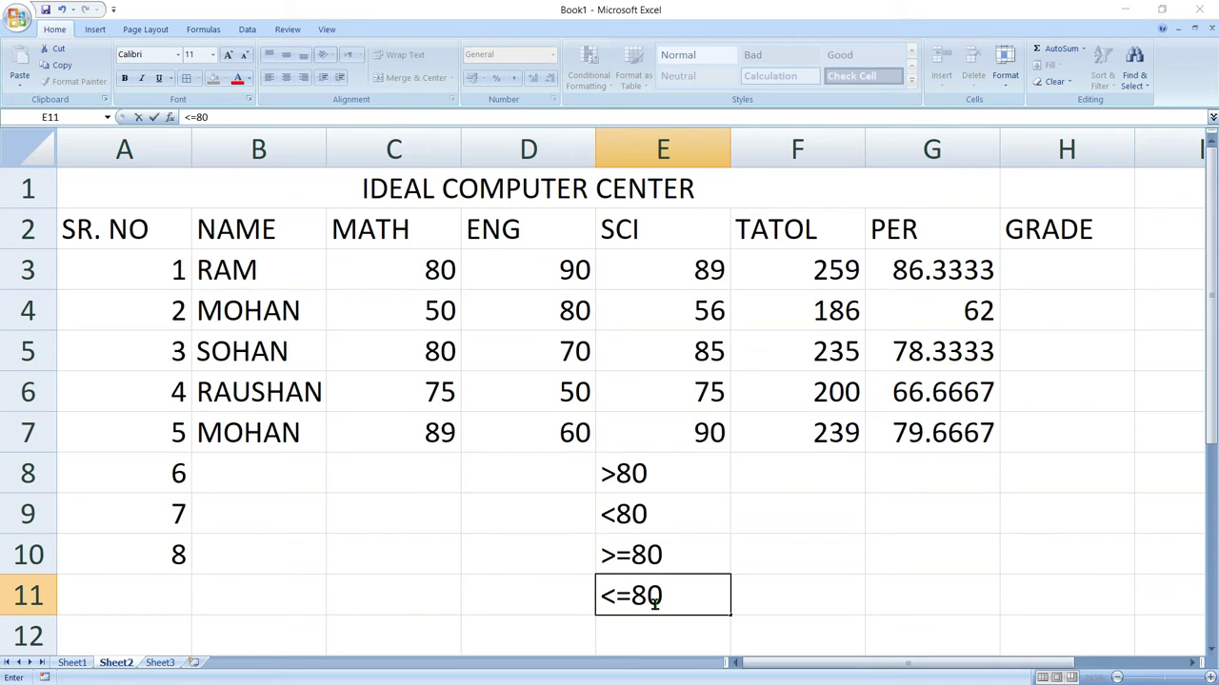
left_click(659, 633)
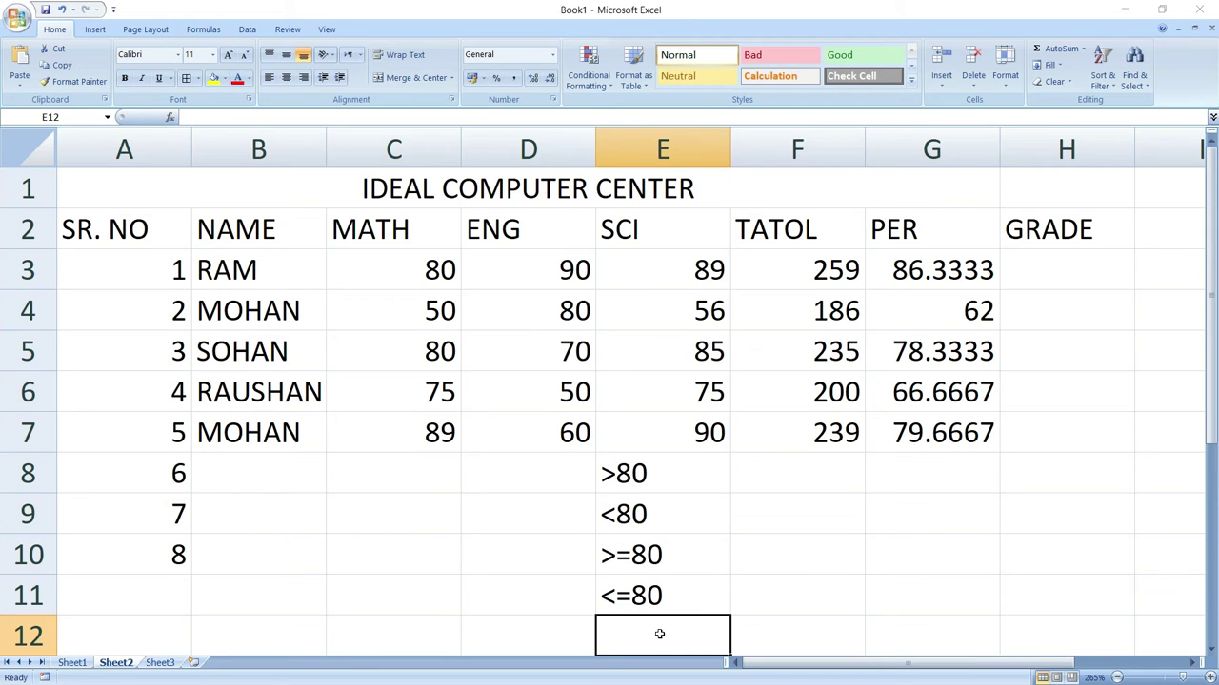
type("=80")
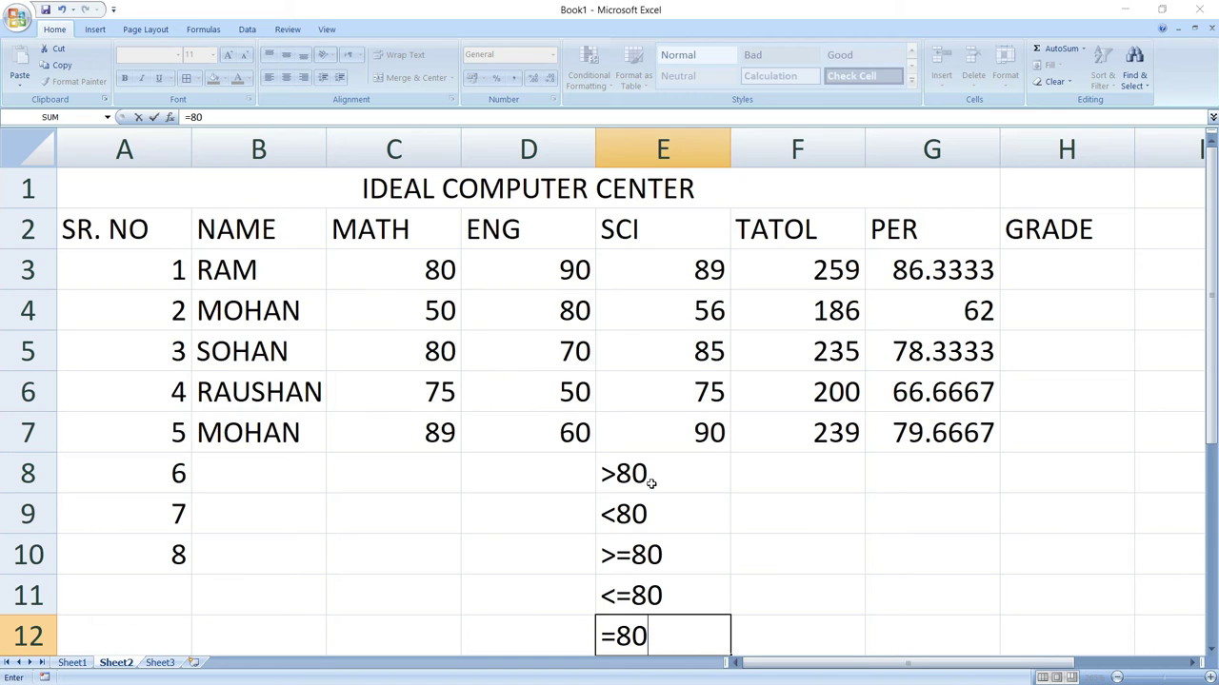
left_click_drag(656, 472, 666, 636)
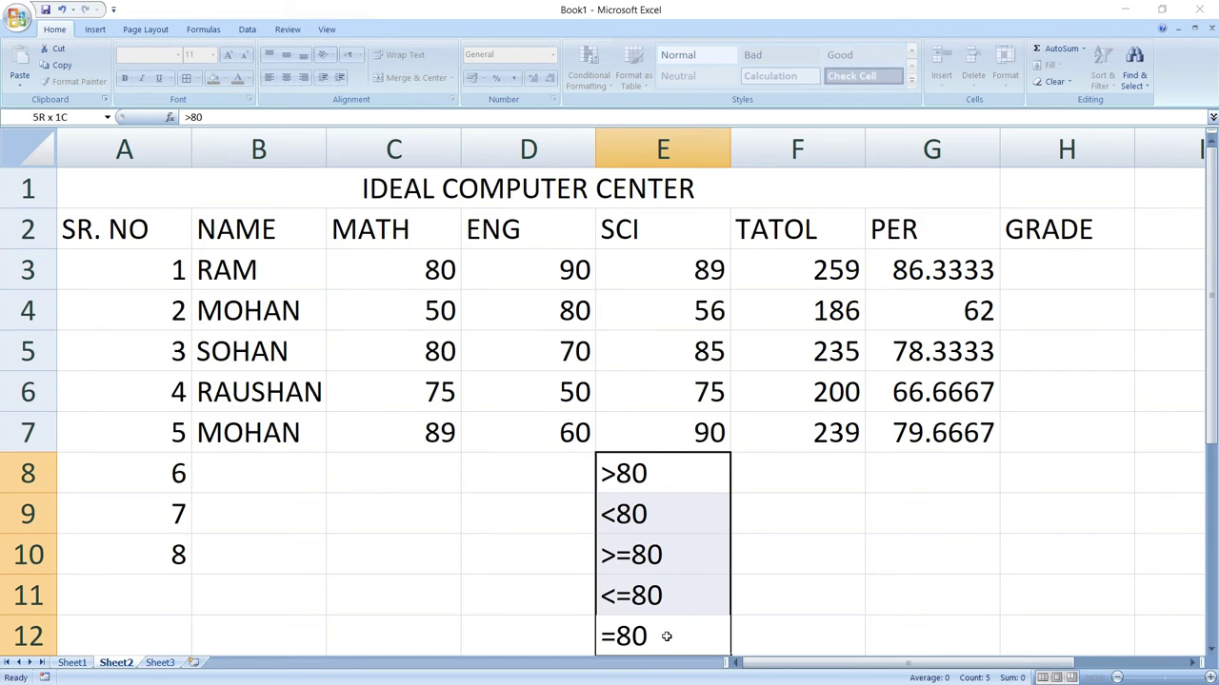
Clear the operator examples in E8:E12 and start an IF formula in H3
key("Delete")
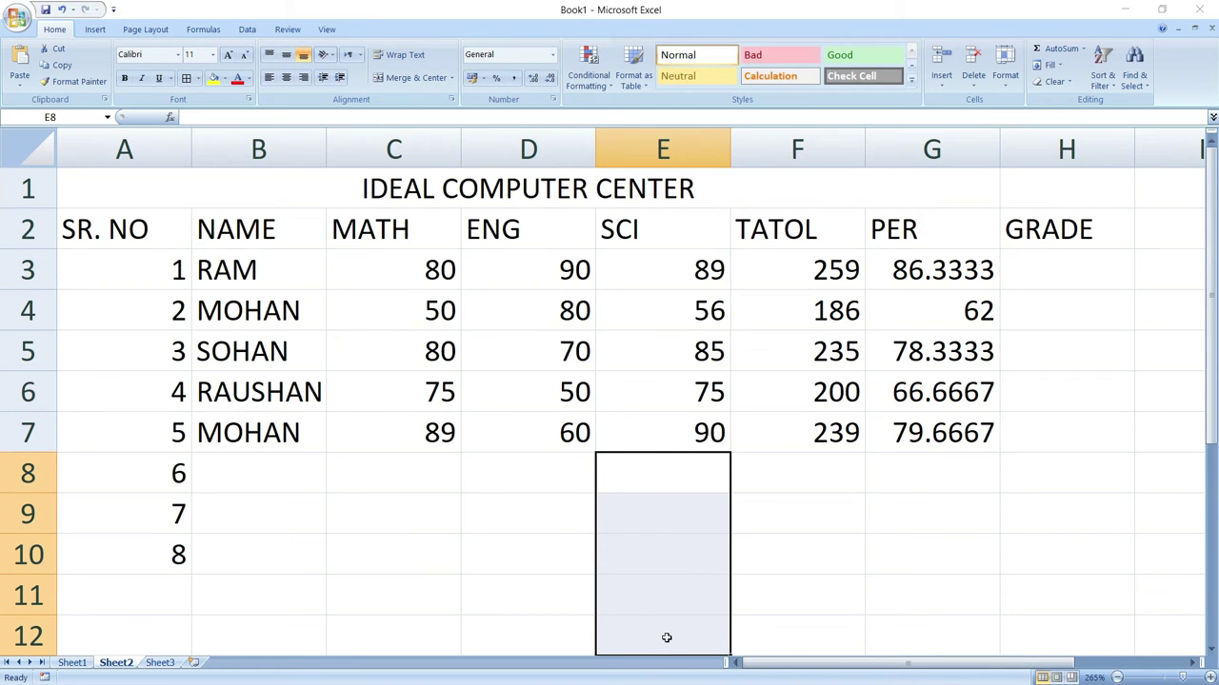
left_click_drag(938, 665, 1020, 665)
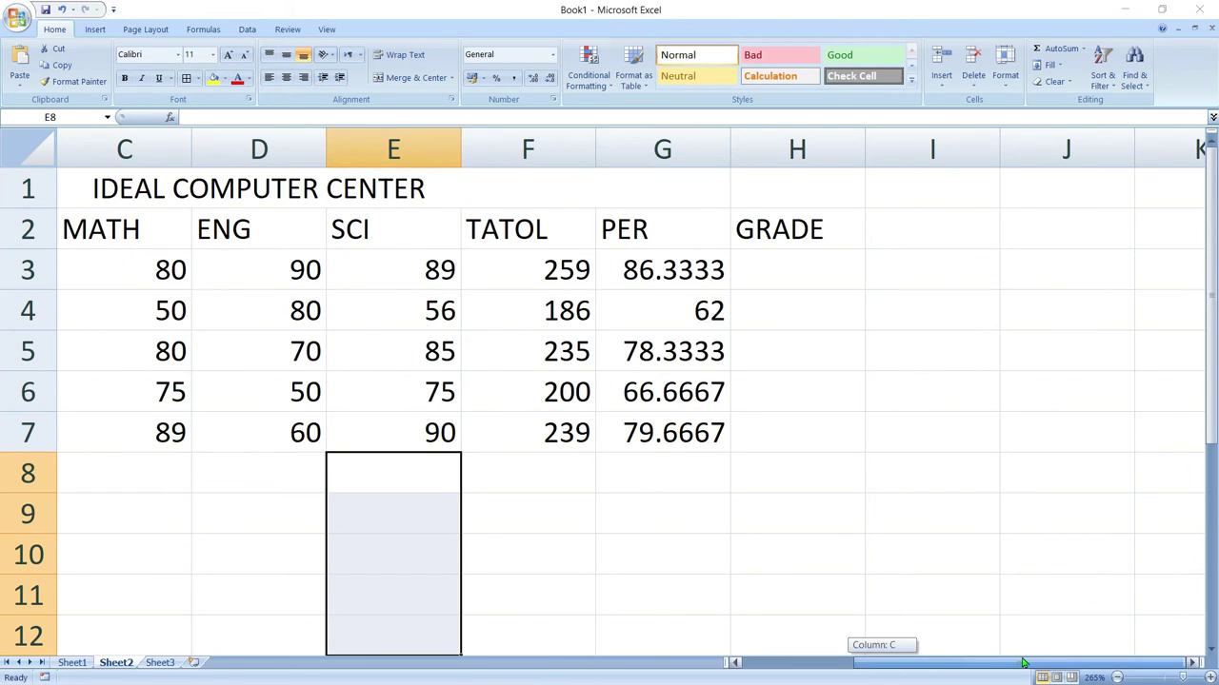
left_click(802, 276)
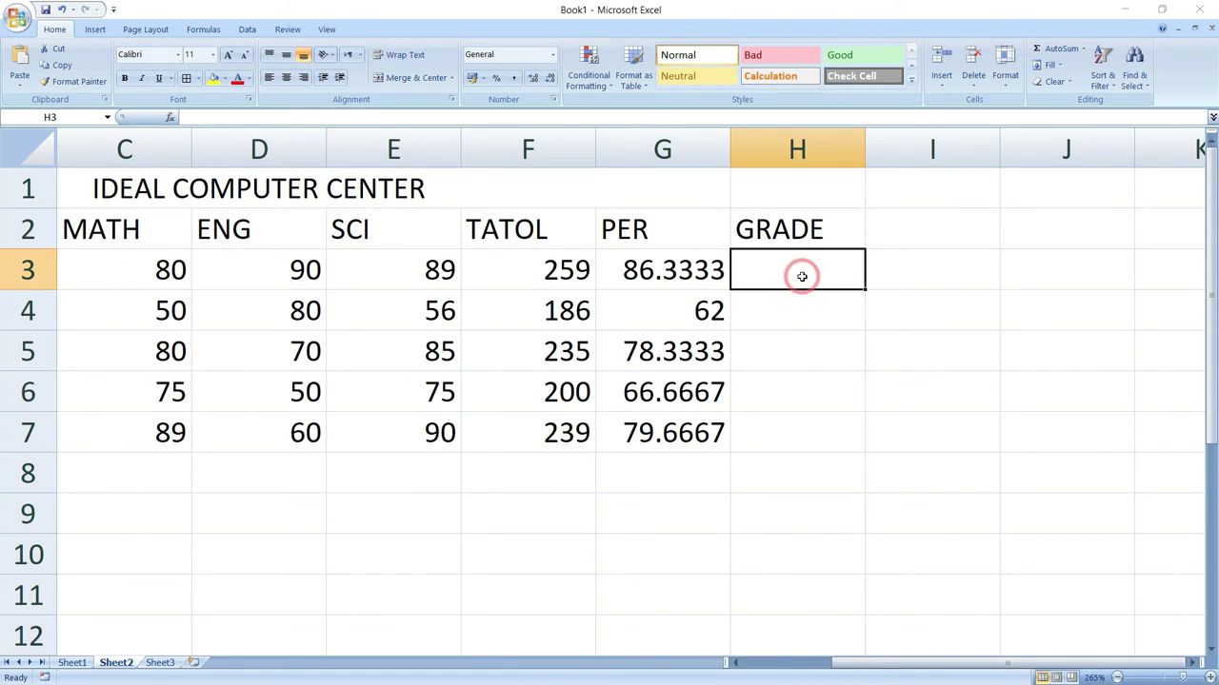
type("=")
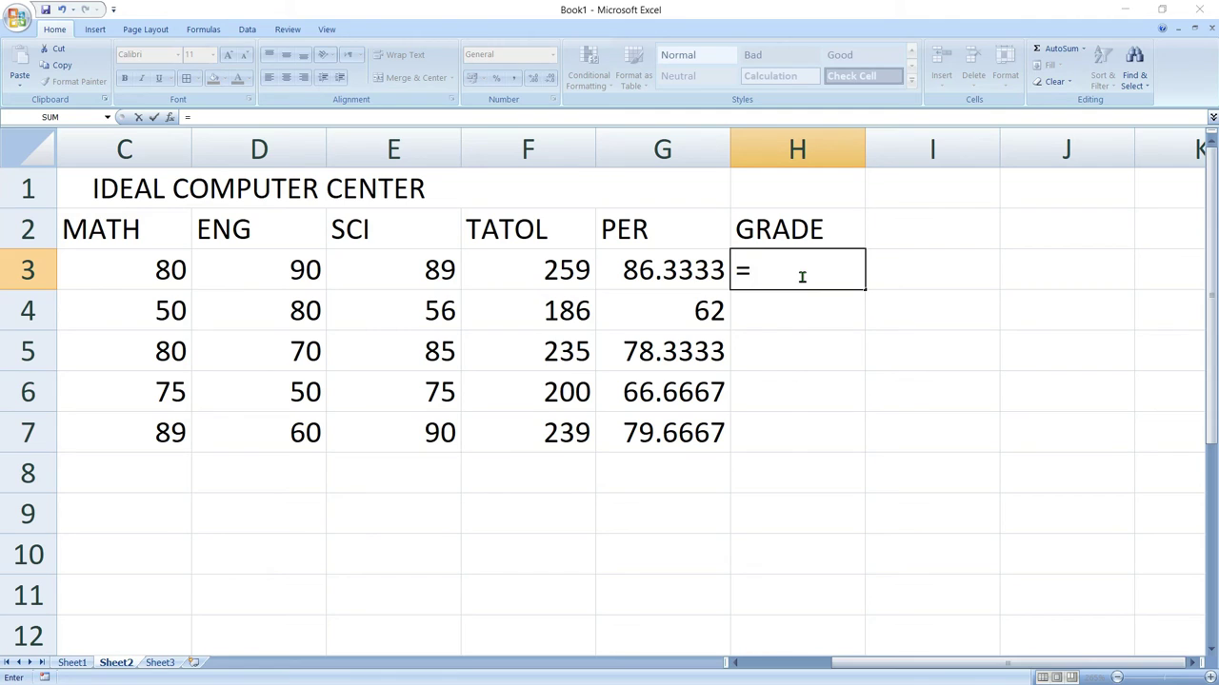
type("IF")
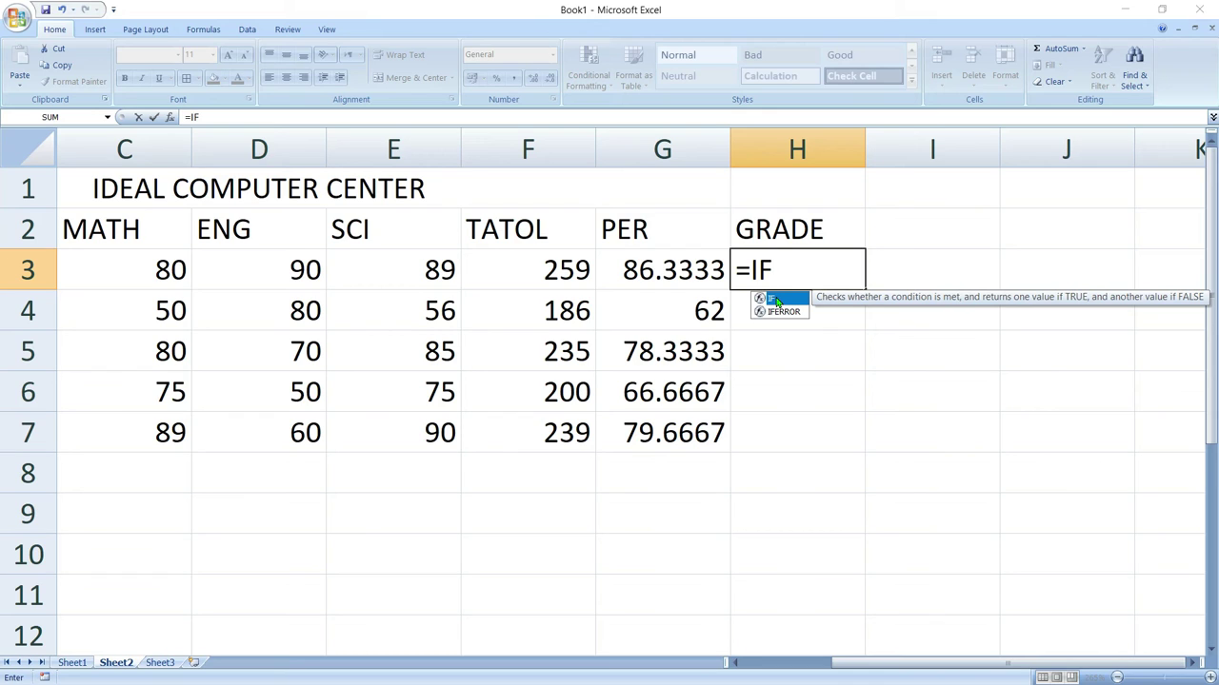
double_click(777, 301)
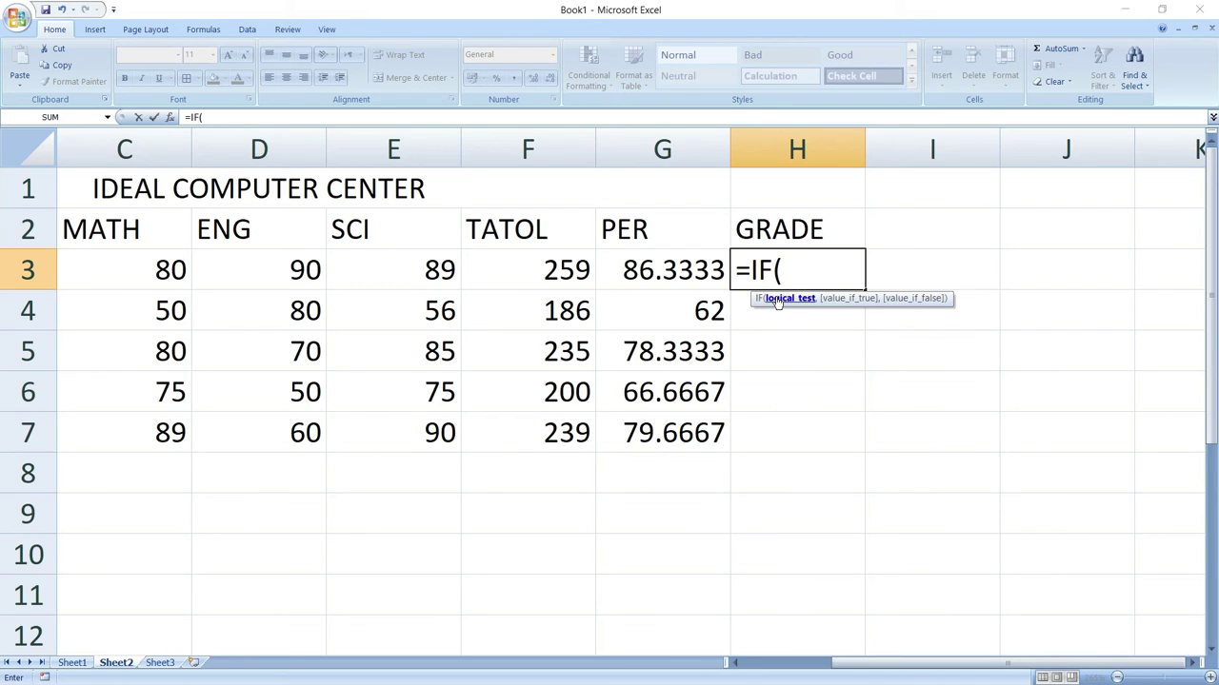
Add the tests G3>=80 giving "A+" and G3>=70 giving "A" to the H3 formula
left_click(693, 275)
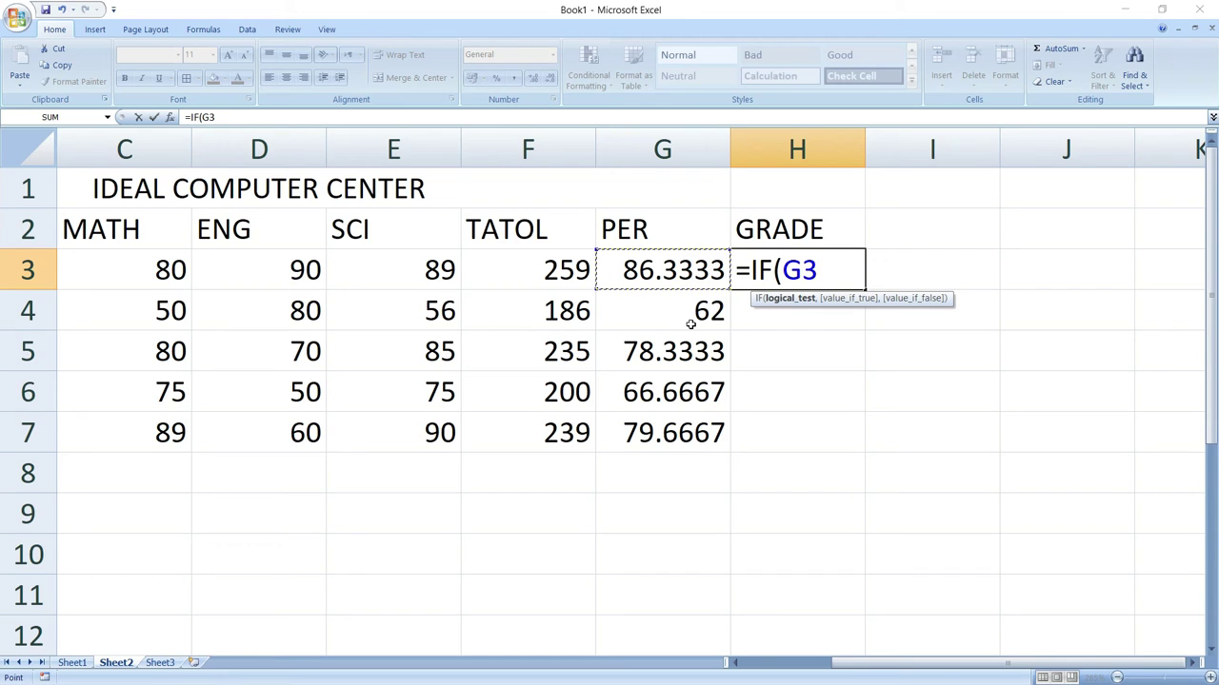
type(">")
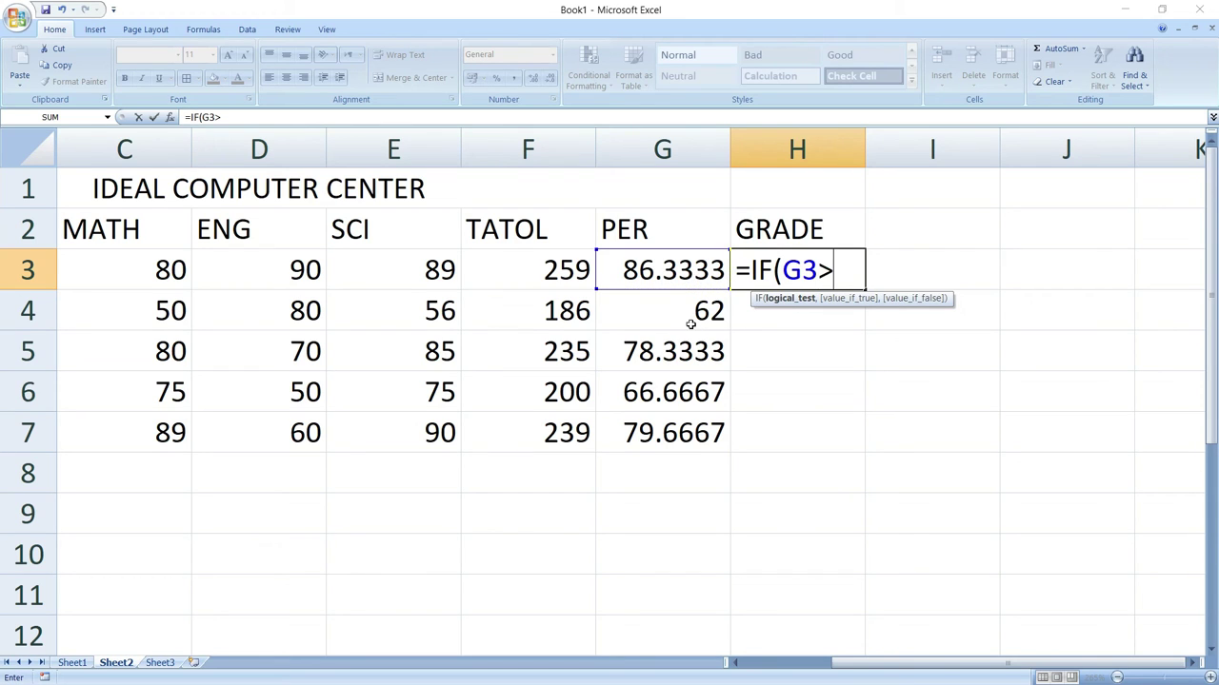
type("=80")
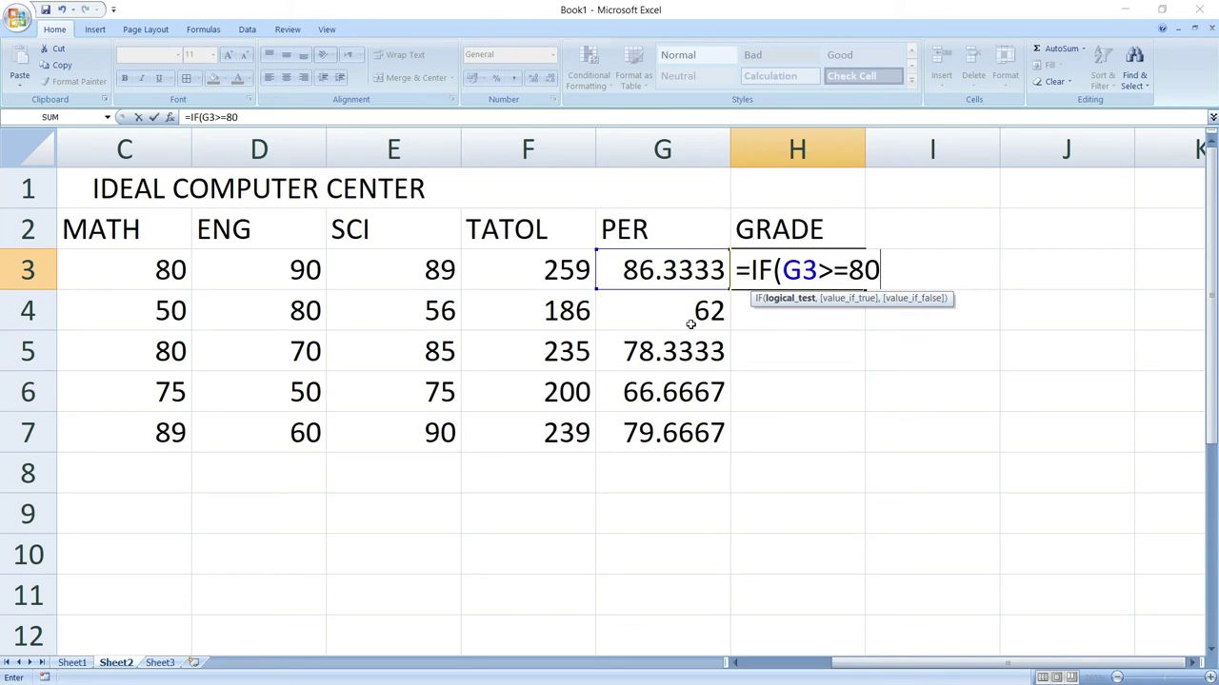
type(",\"A")
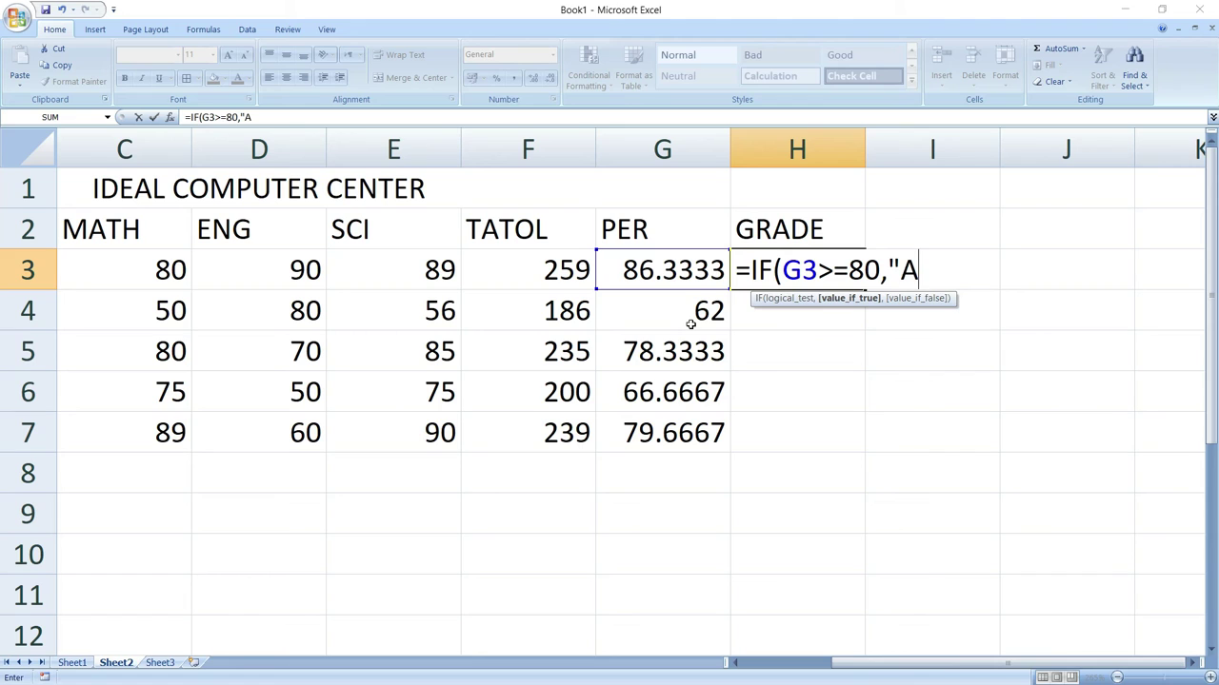
type("+\"")
type(",IF(")
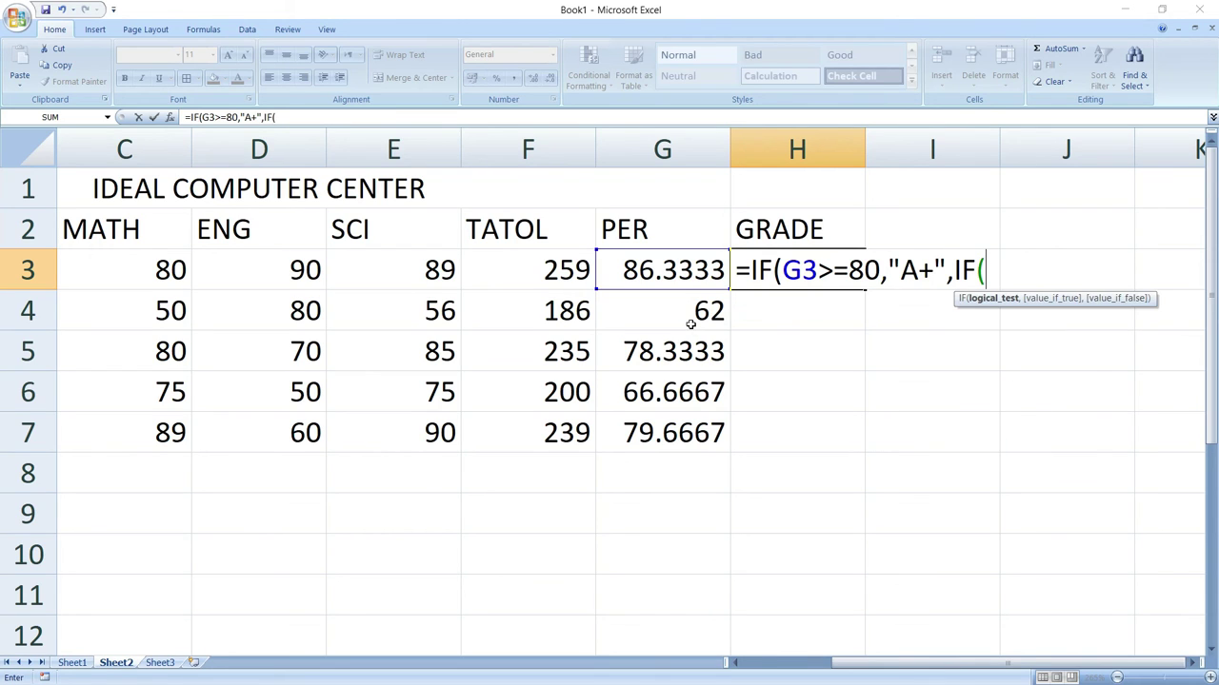
left_click(669, 273)
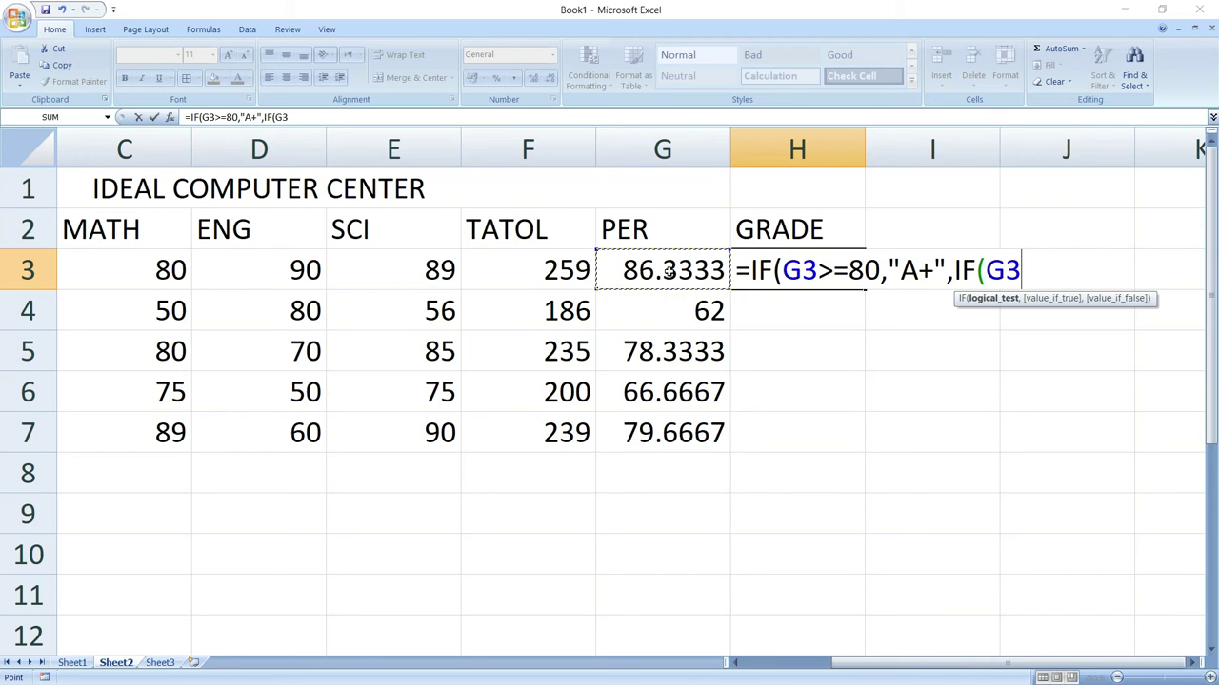
type(">=")
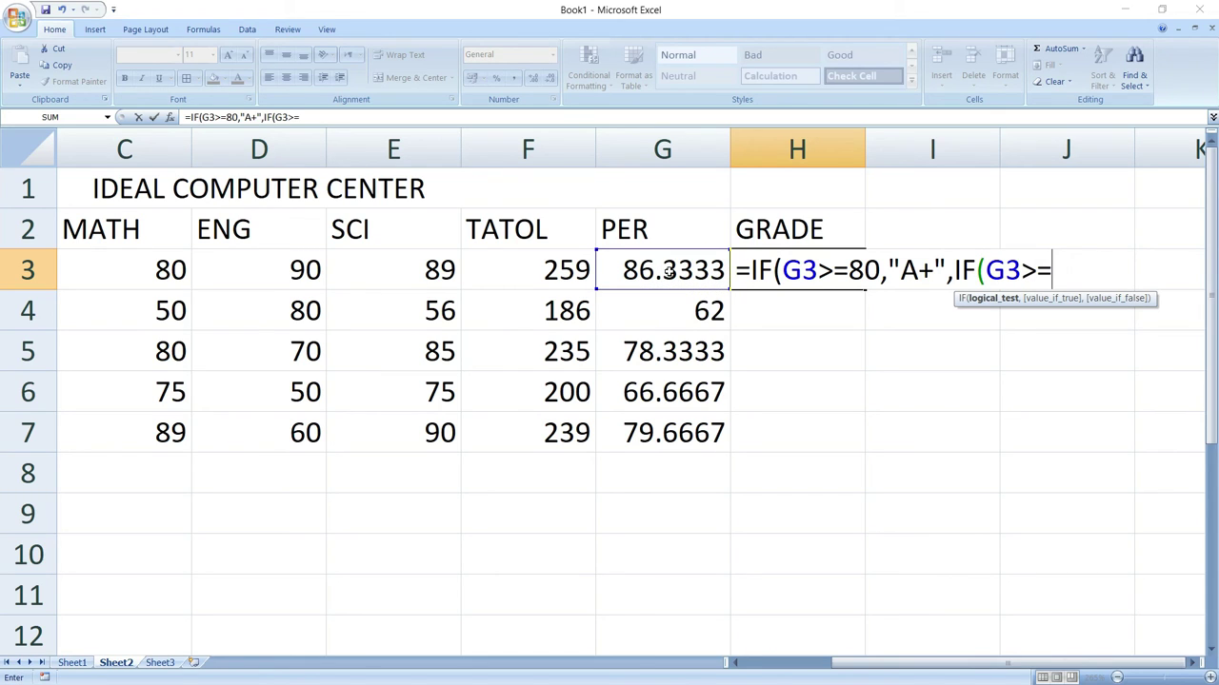
type("7")
type("0")
type(",\"")
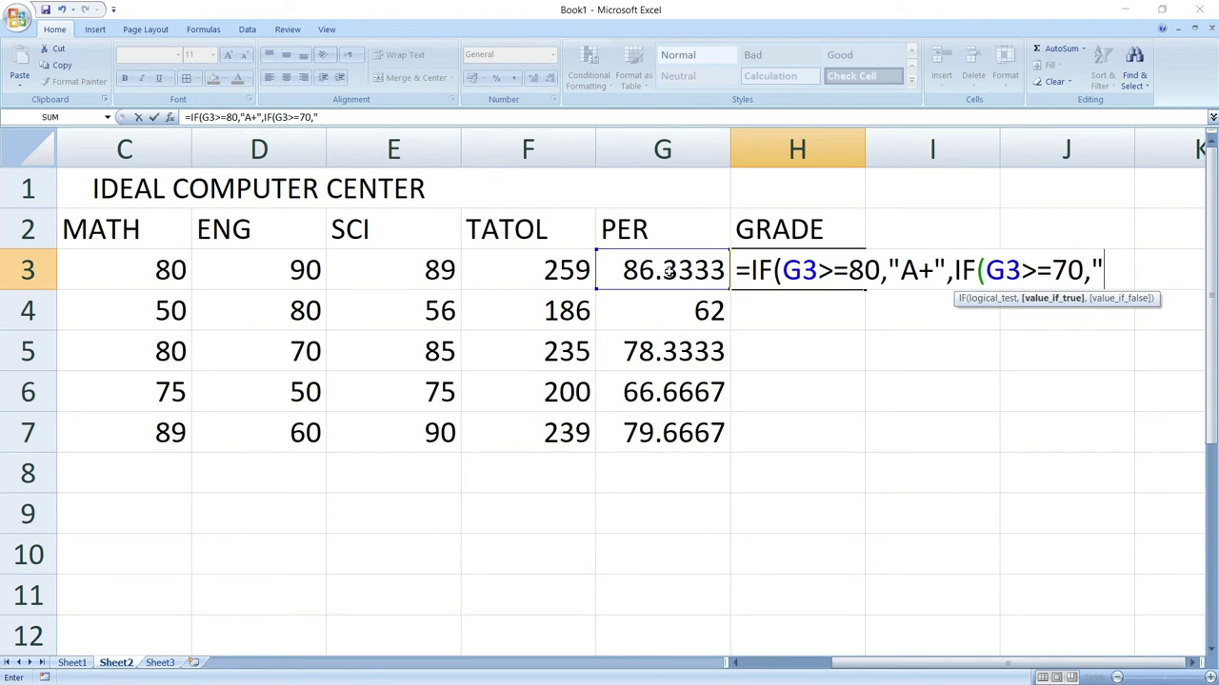
type("A\"")
type(",")
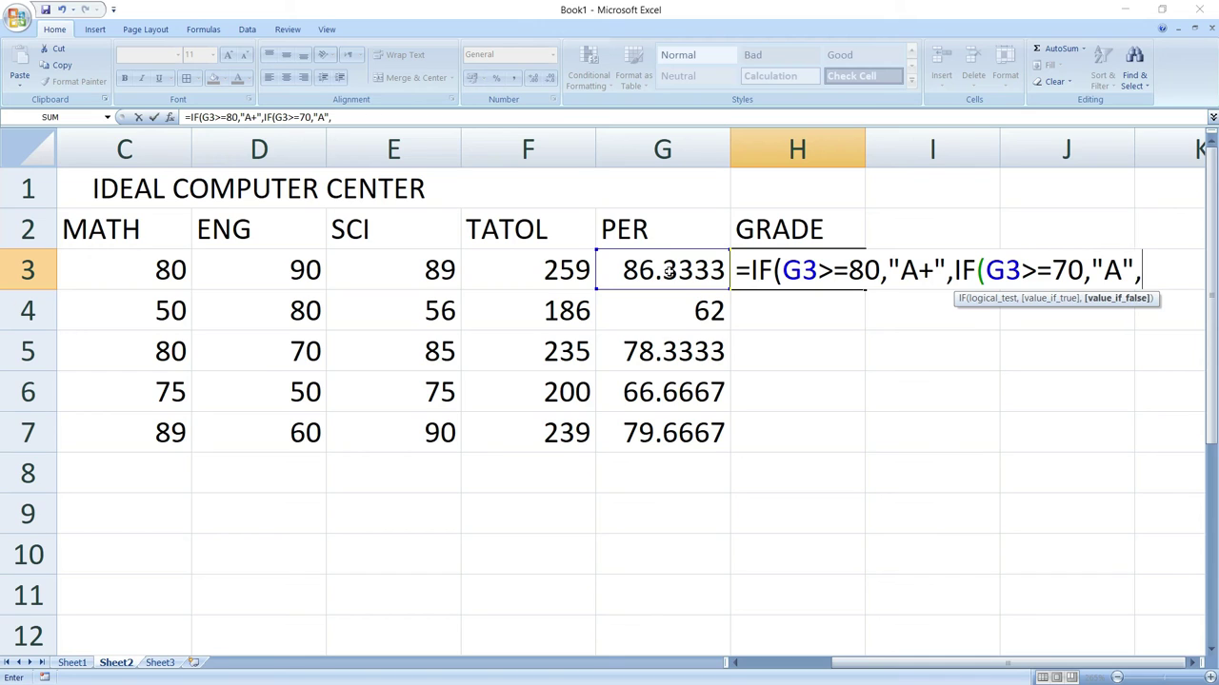
type("IF")
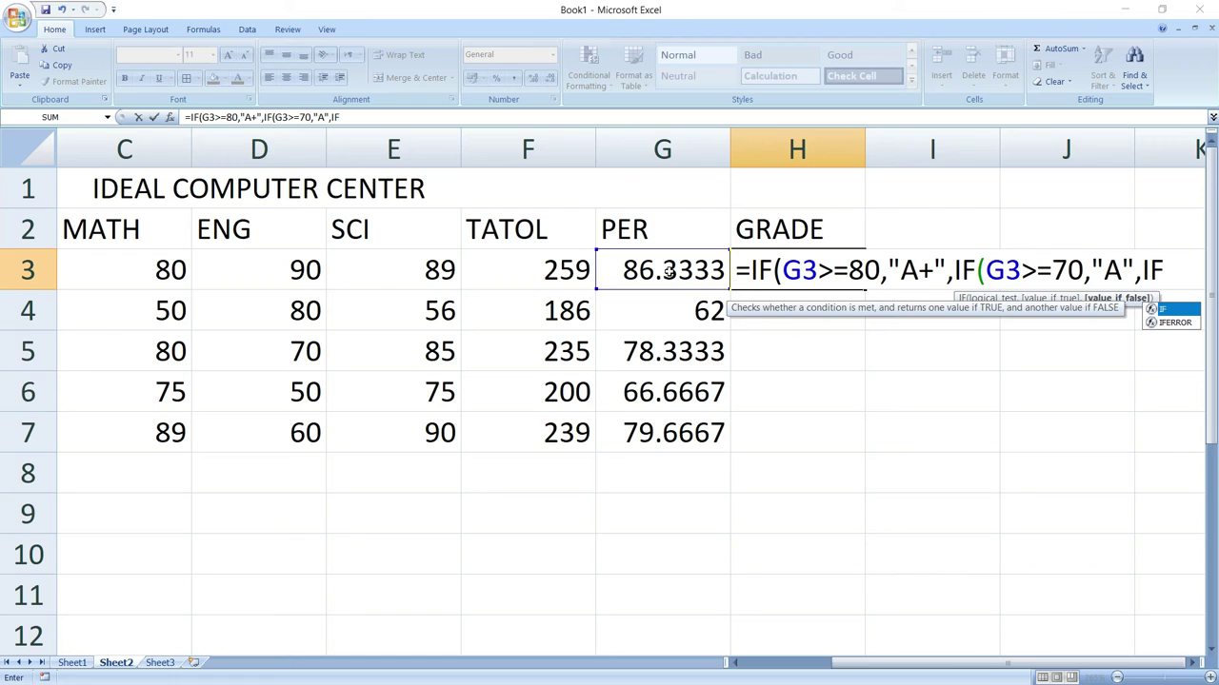
type("(")
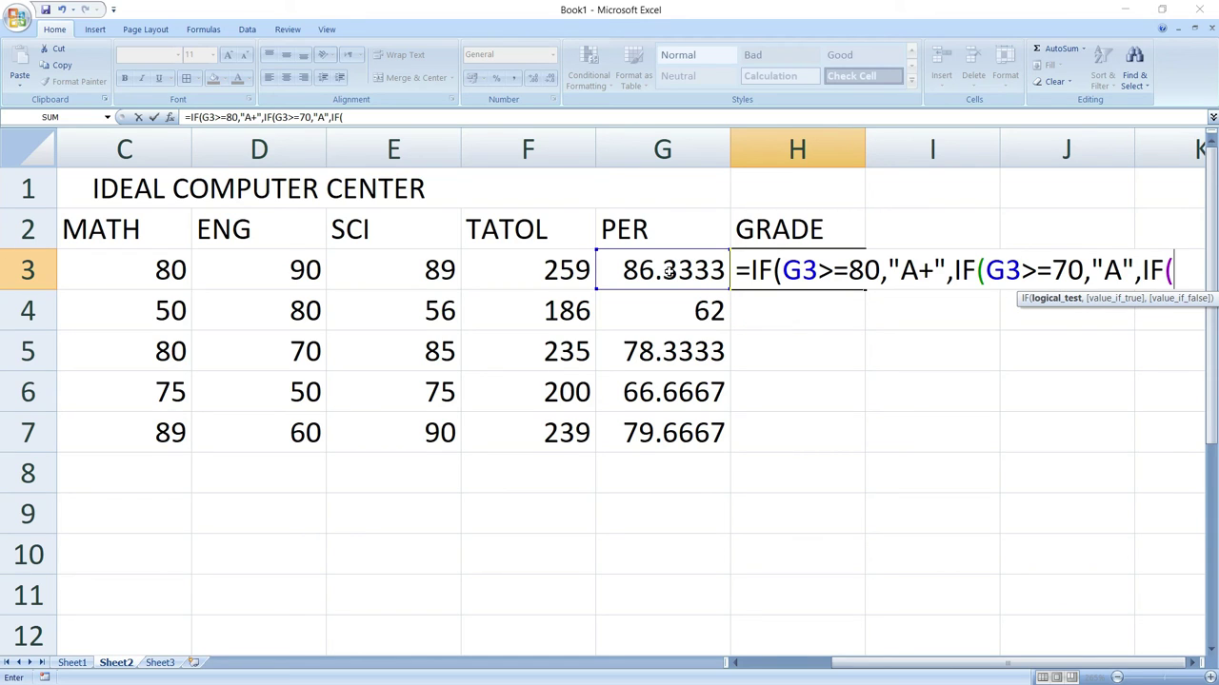
Continue the H3 formula with IF(G3>=60,"B",IF(G3>=50,"C",IF
left_click(669, 272)
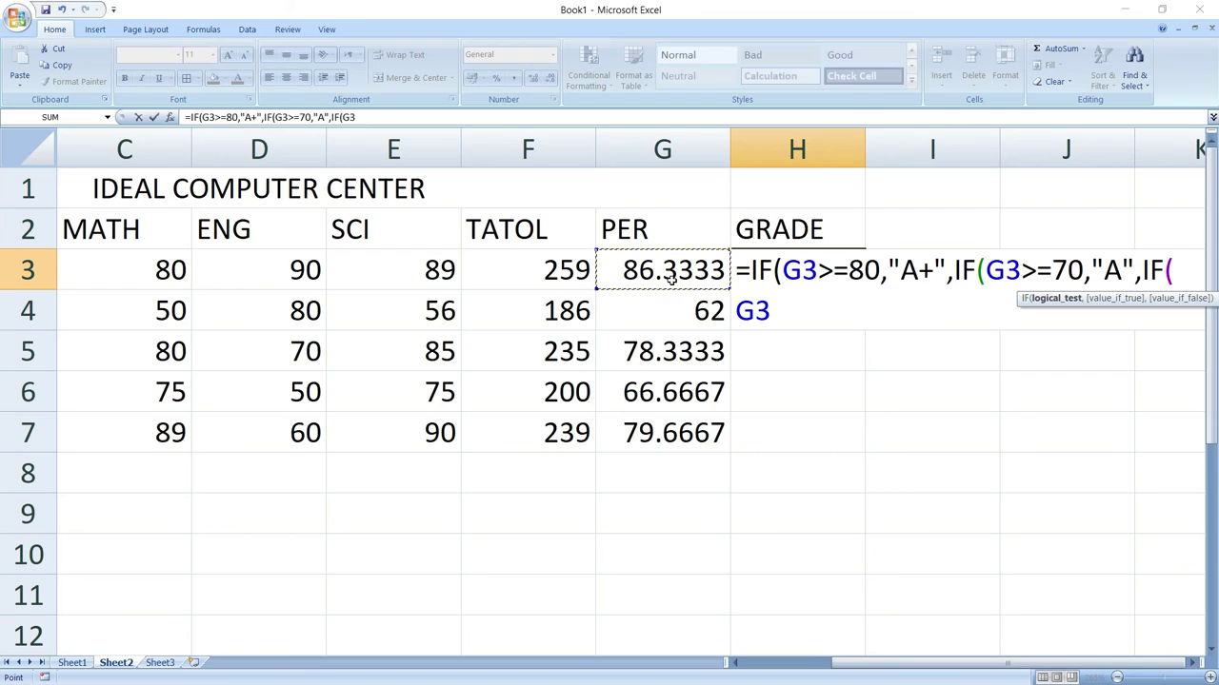
type(">=60,")
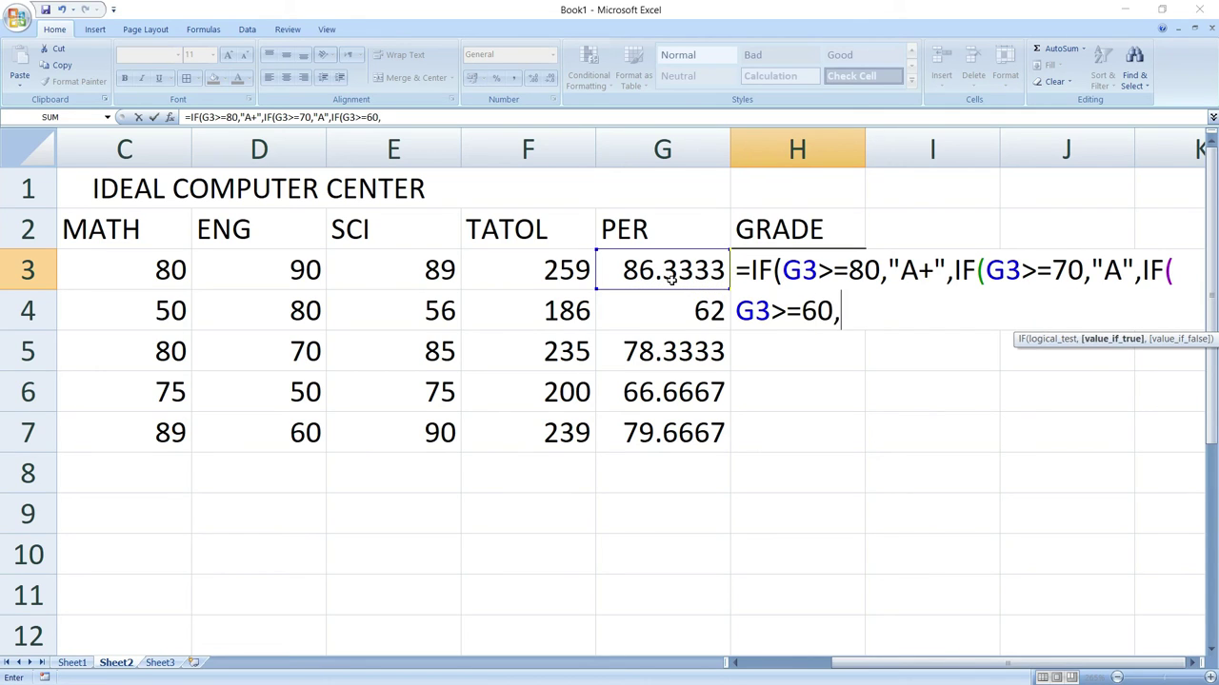
type("\"")
type("B\"")
type(",")
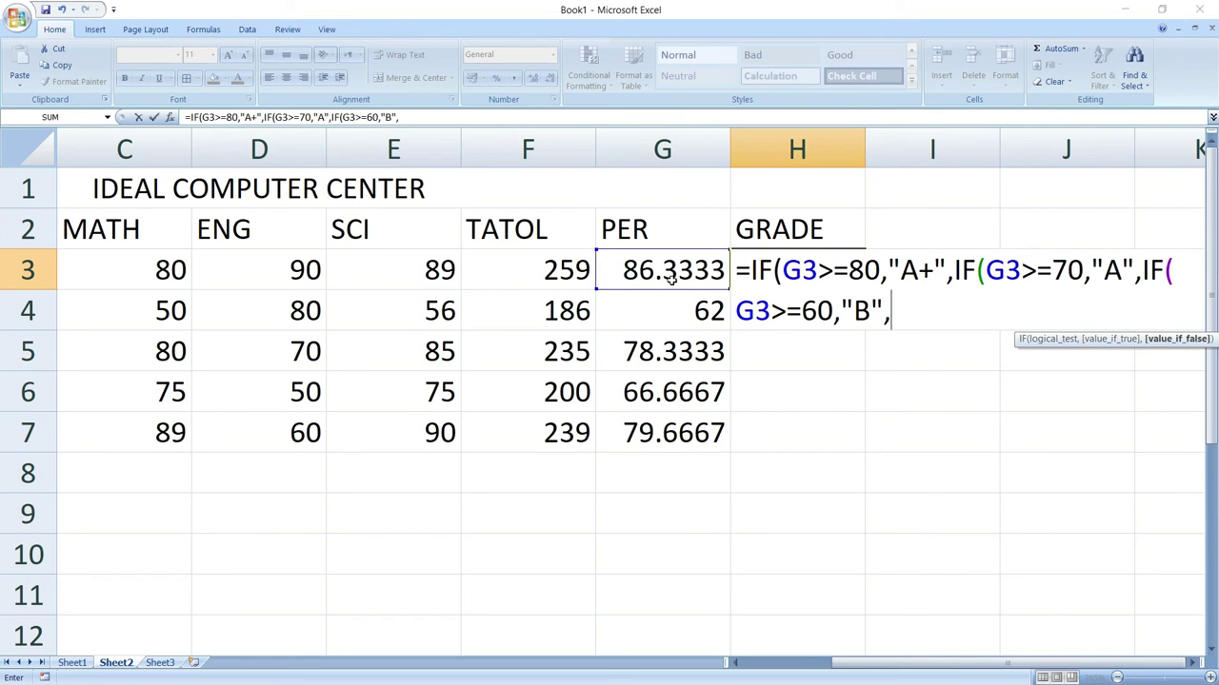
type("IF(")
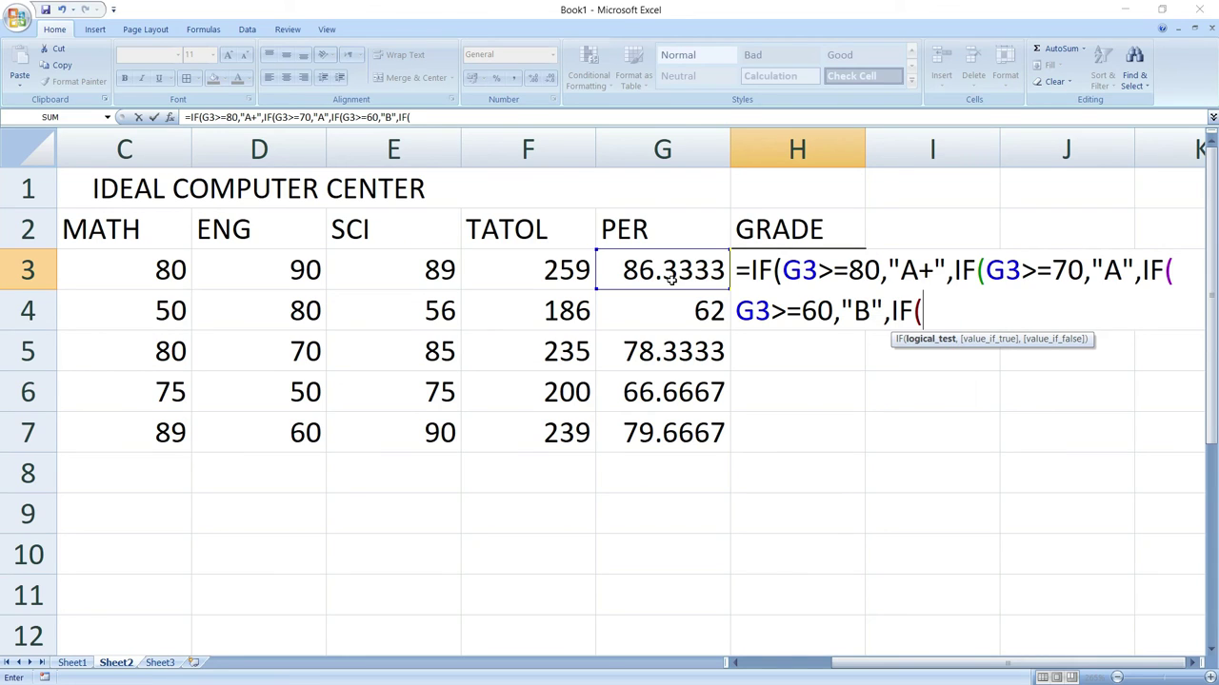
left_click(671, 278)
type(">=")
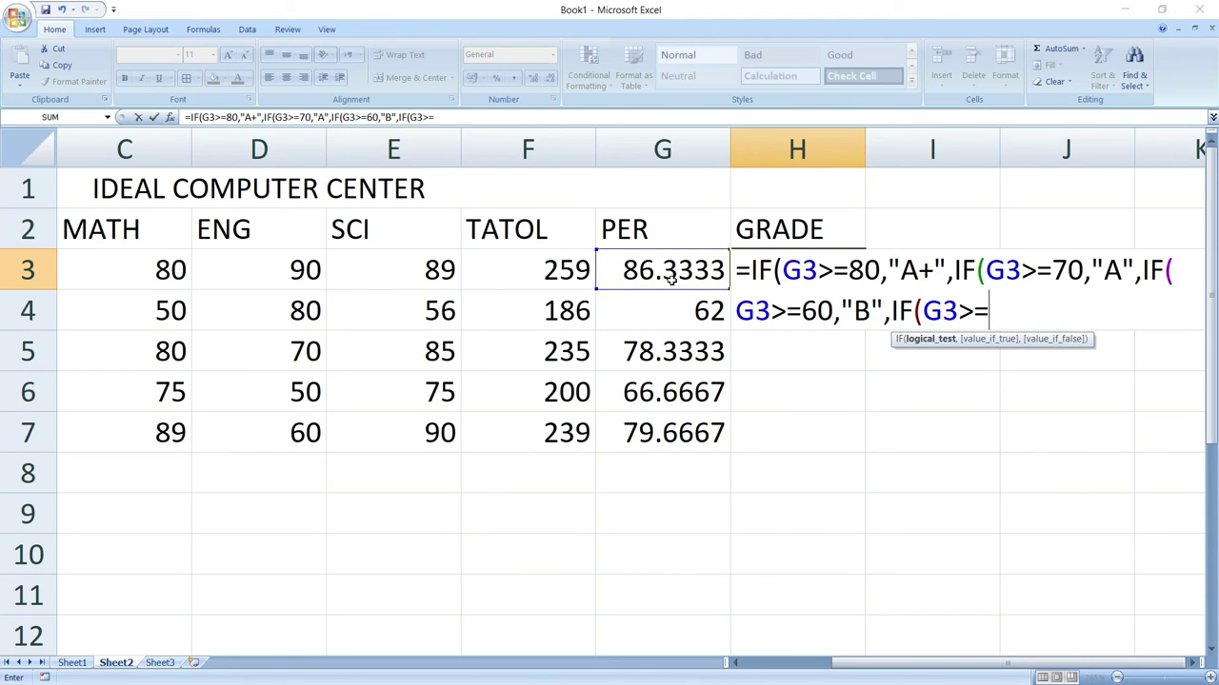
type("50")
type(",\"C\",")
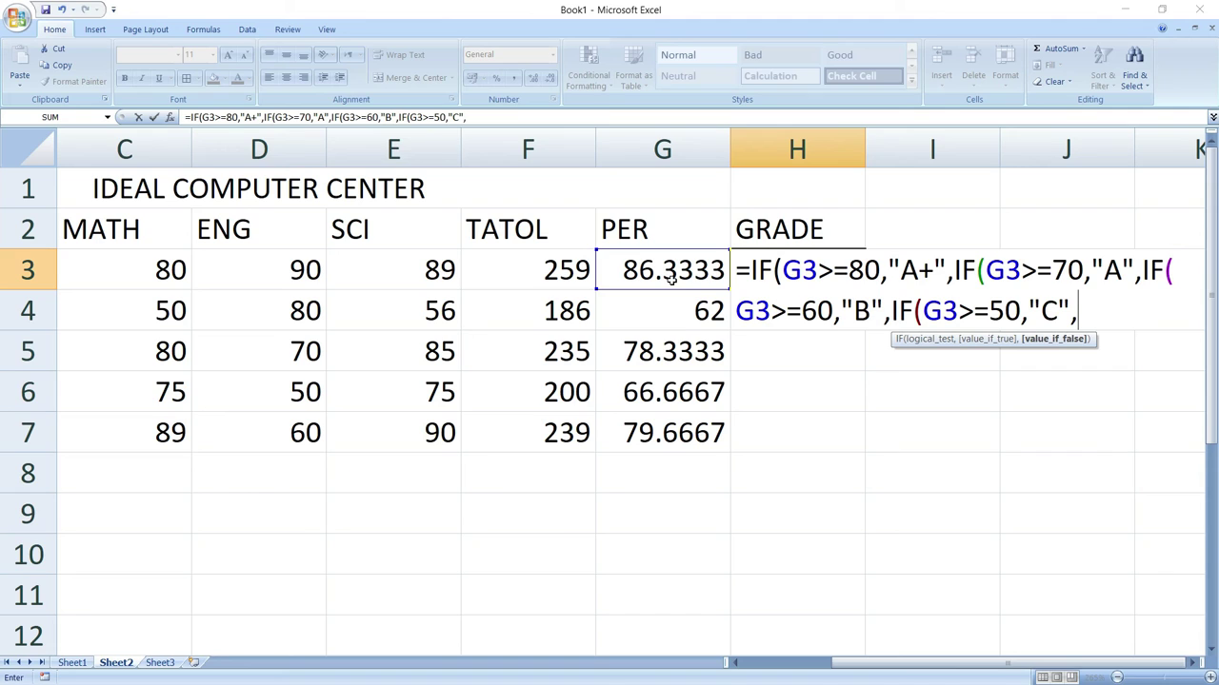
type("IF(")
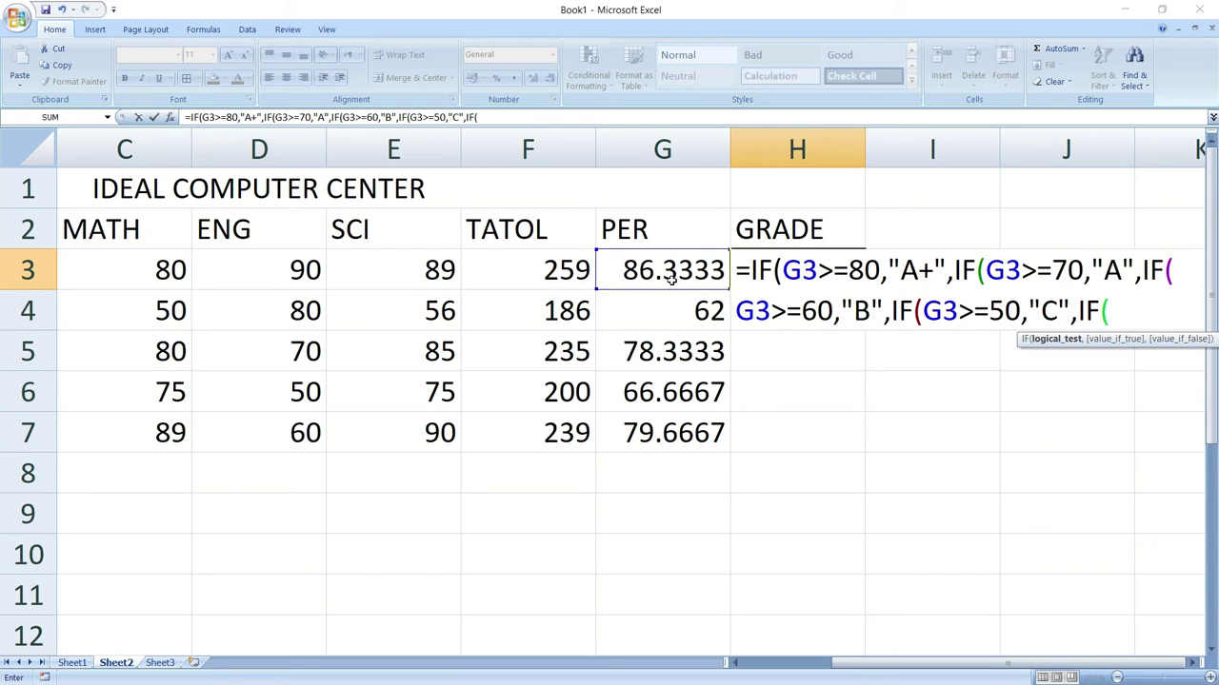
Finish H3's grade formula with "D" for G3>=40 and "FAIL" for G3<=39, then enter it
left_click(671, 277)
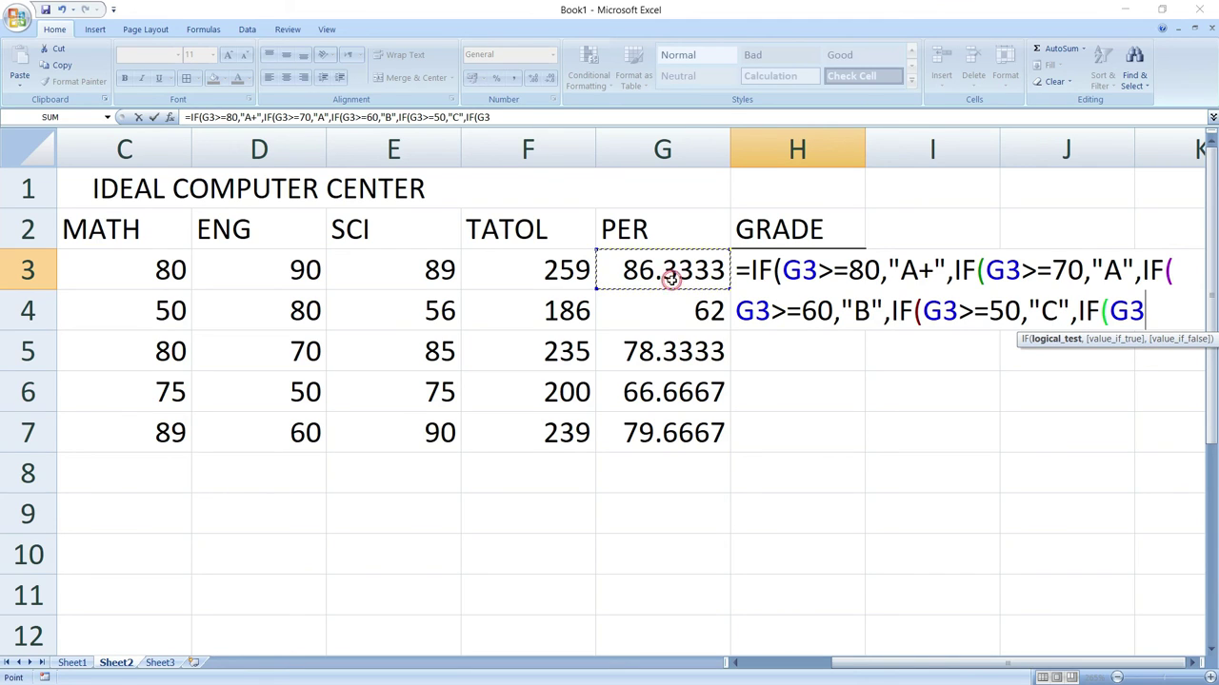
type(">=")
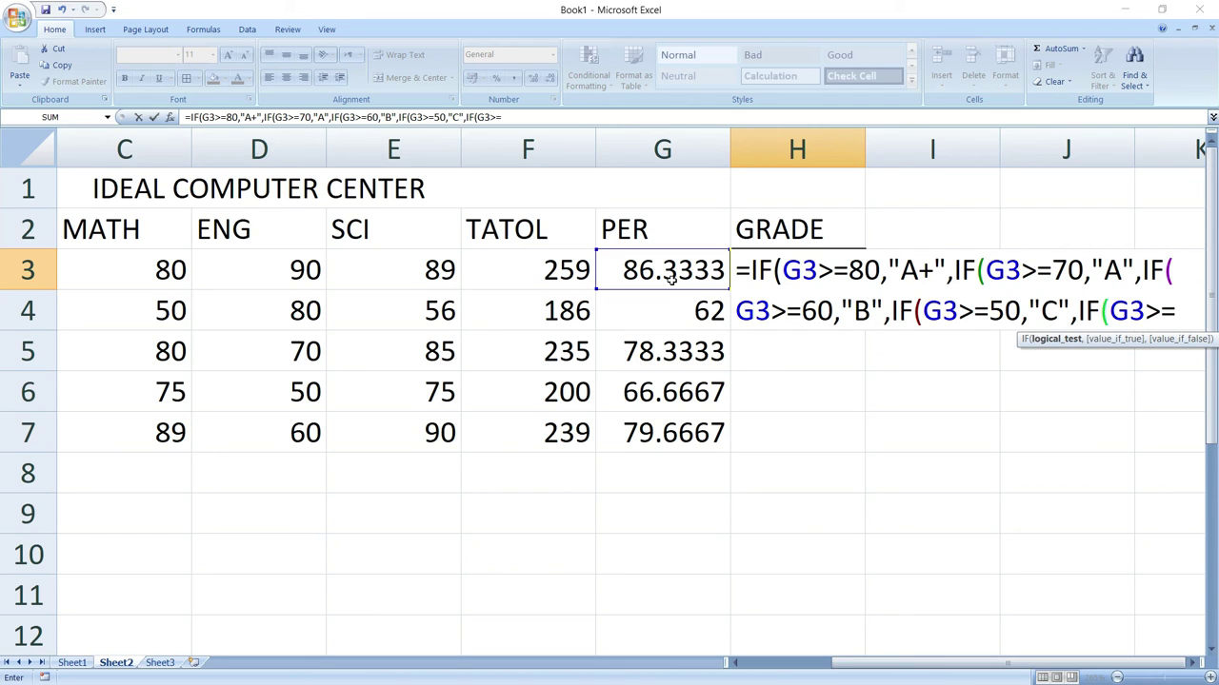
type("40,")
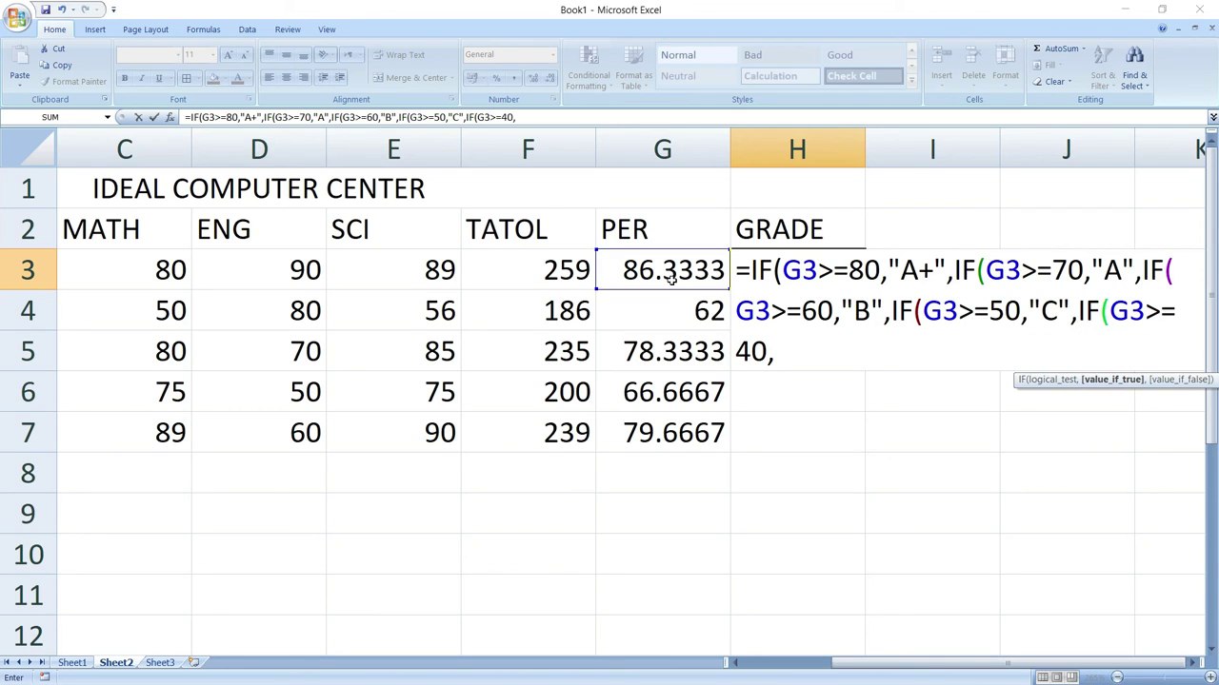
type("\"")
type("D\"")
type(",")
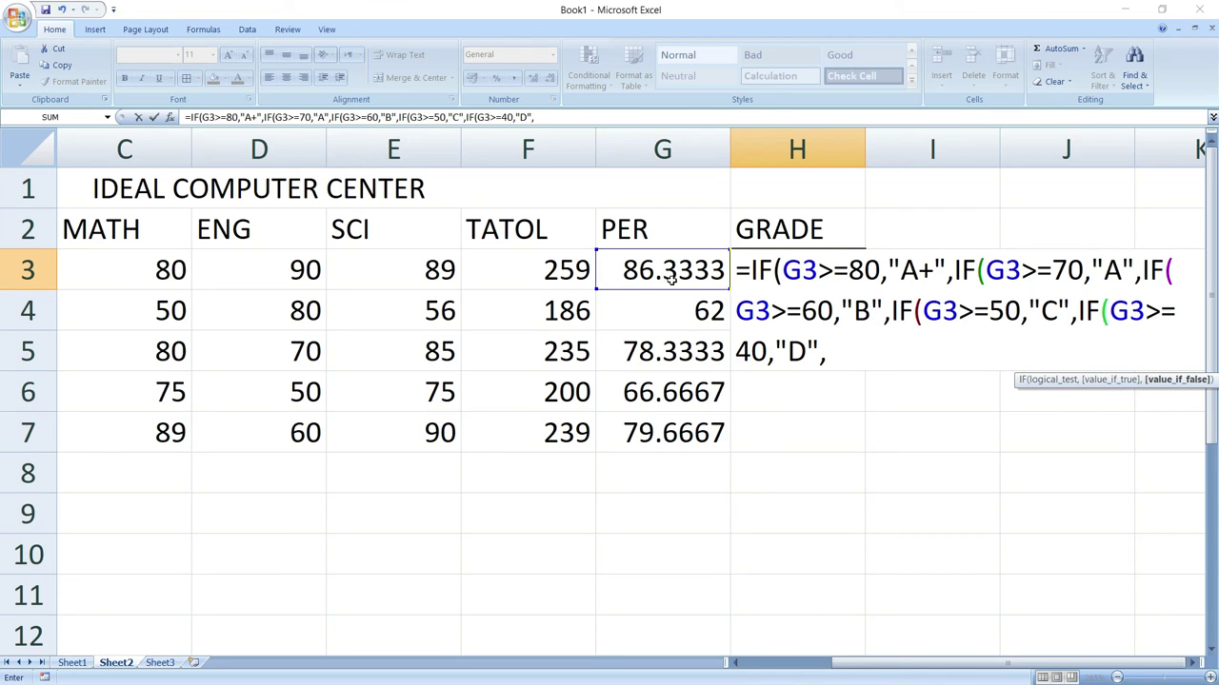
type("IF(")
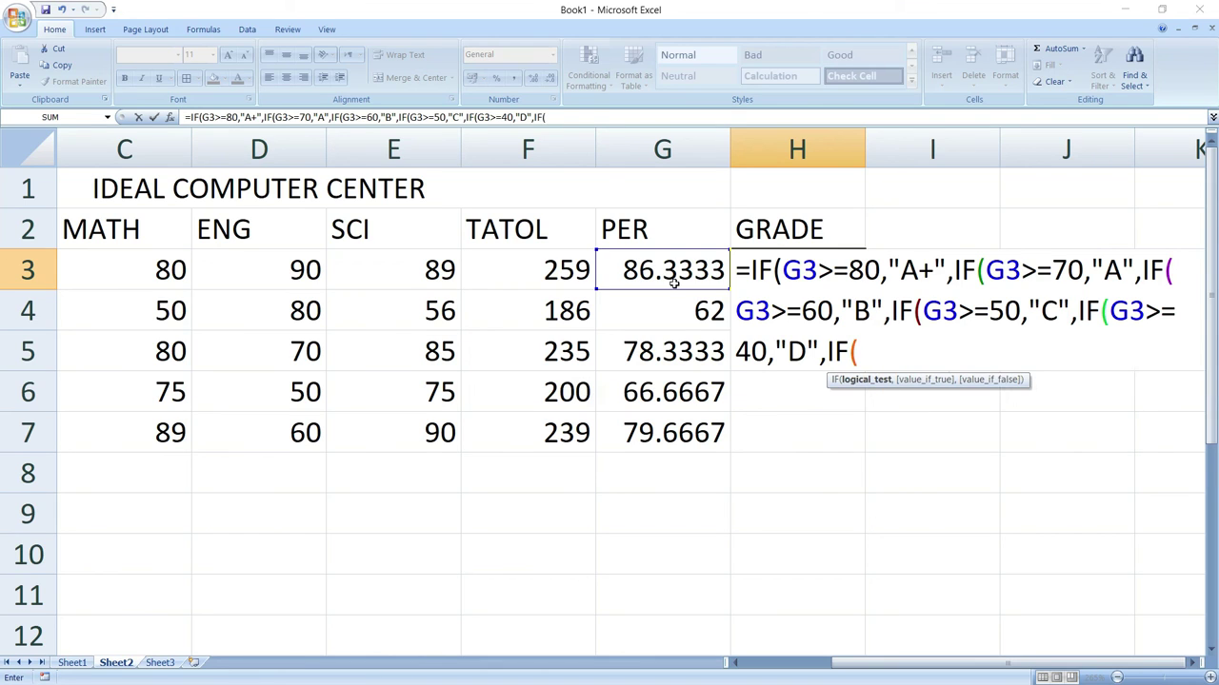
left_click(681, 276)
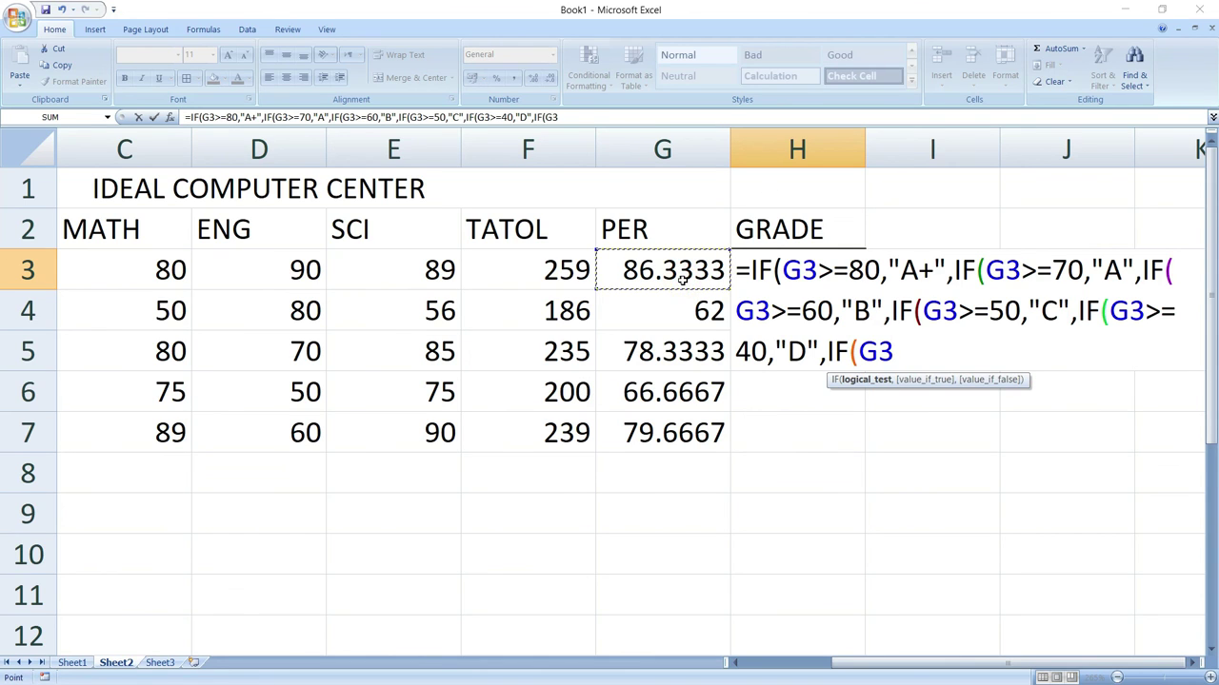
type("<")
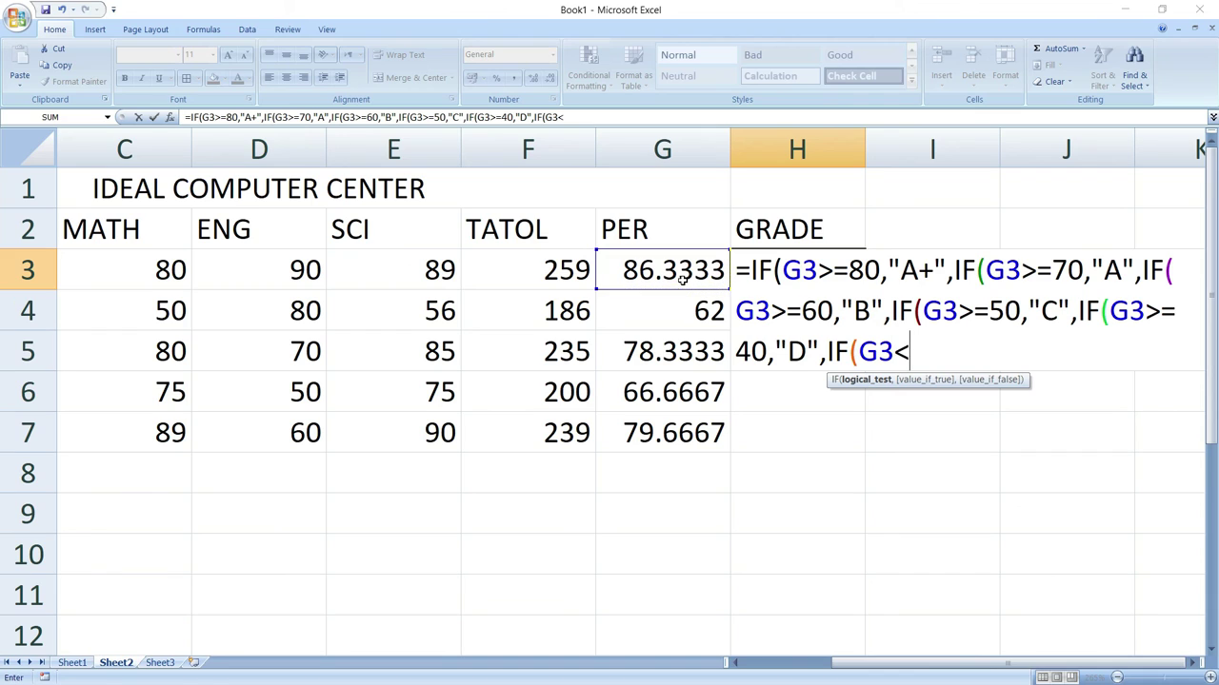
type("=")
type("39,\"")
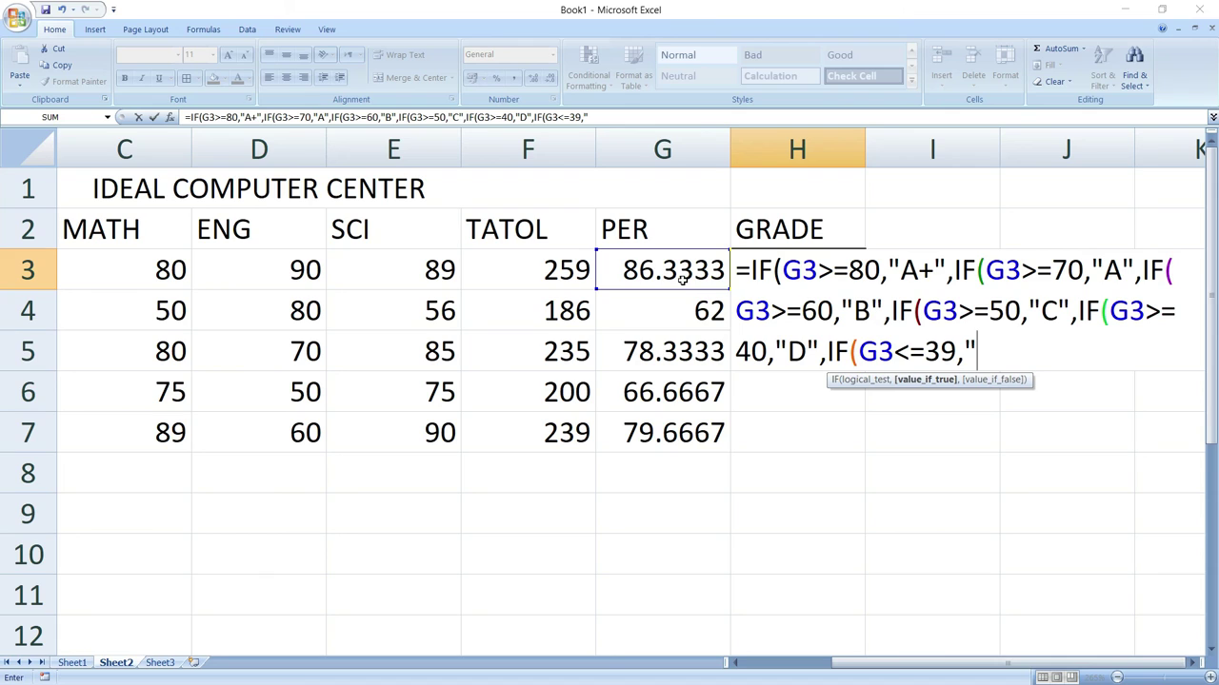
type("FAIL")
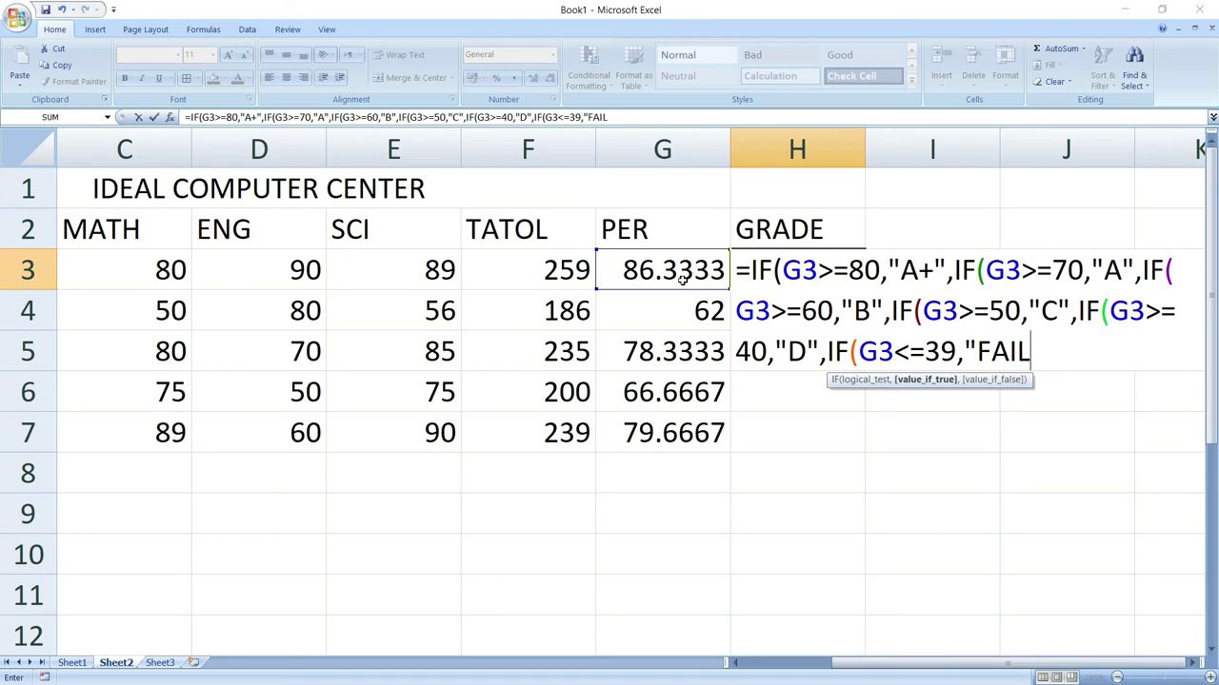
type("\"")
type(")))))")
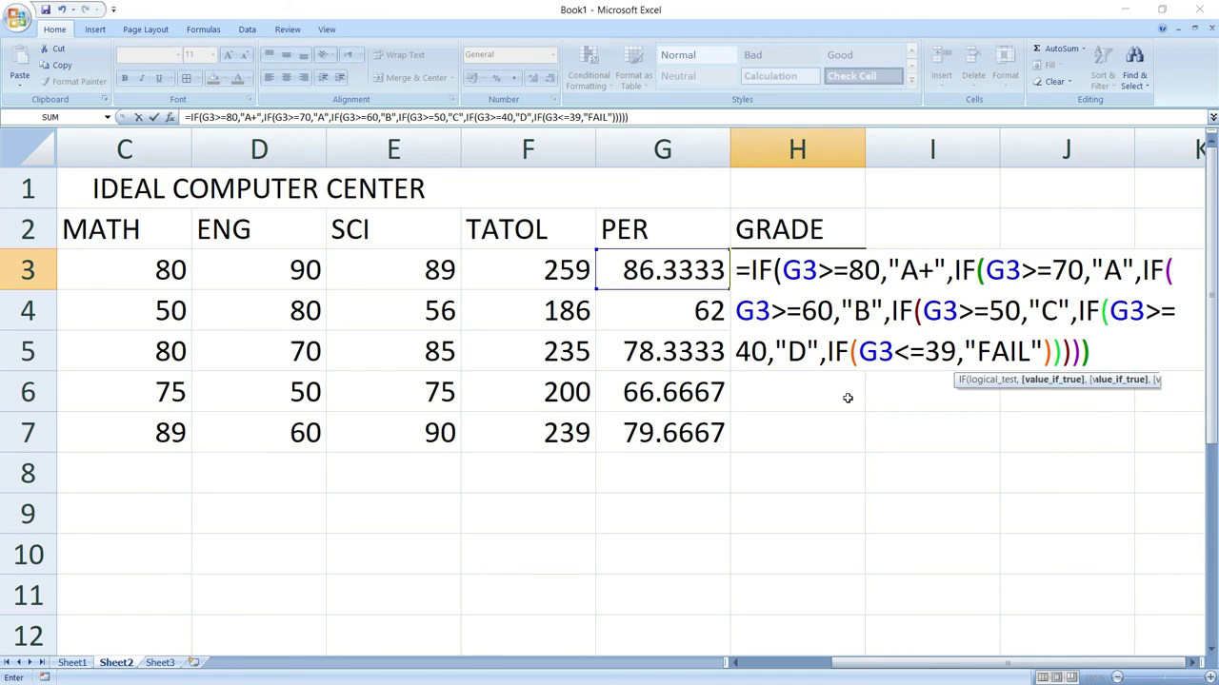
type(")")
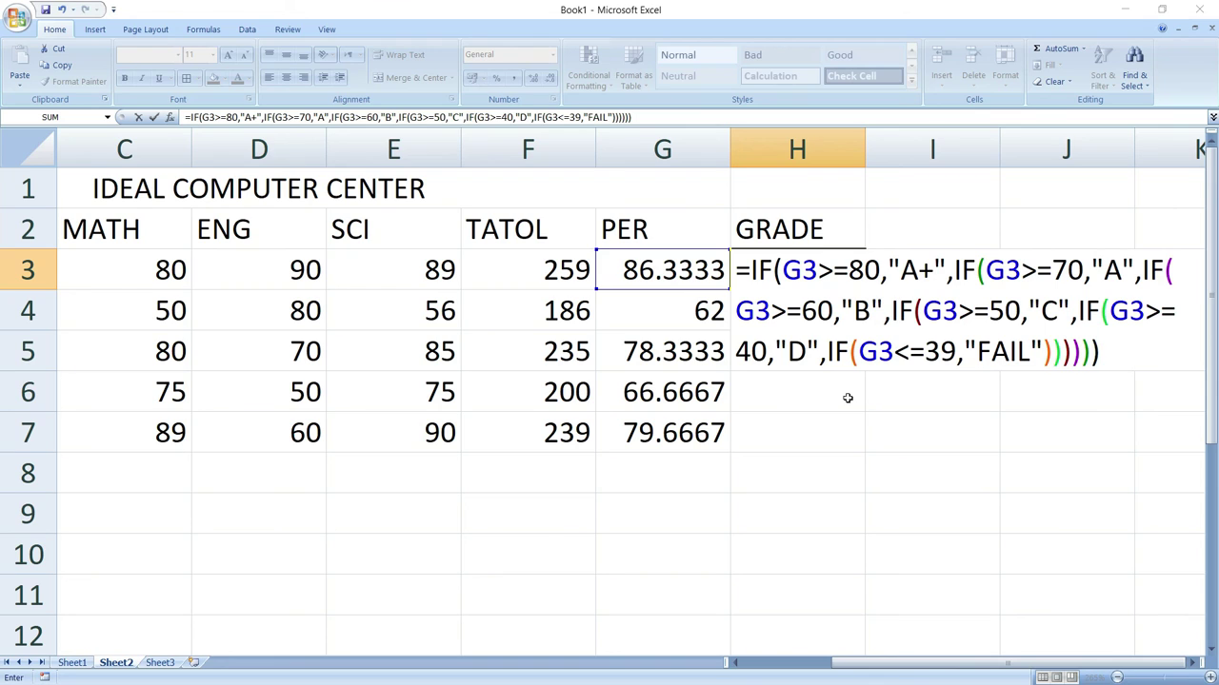
key("Return")
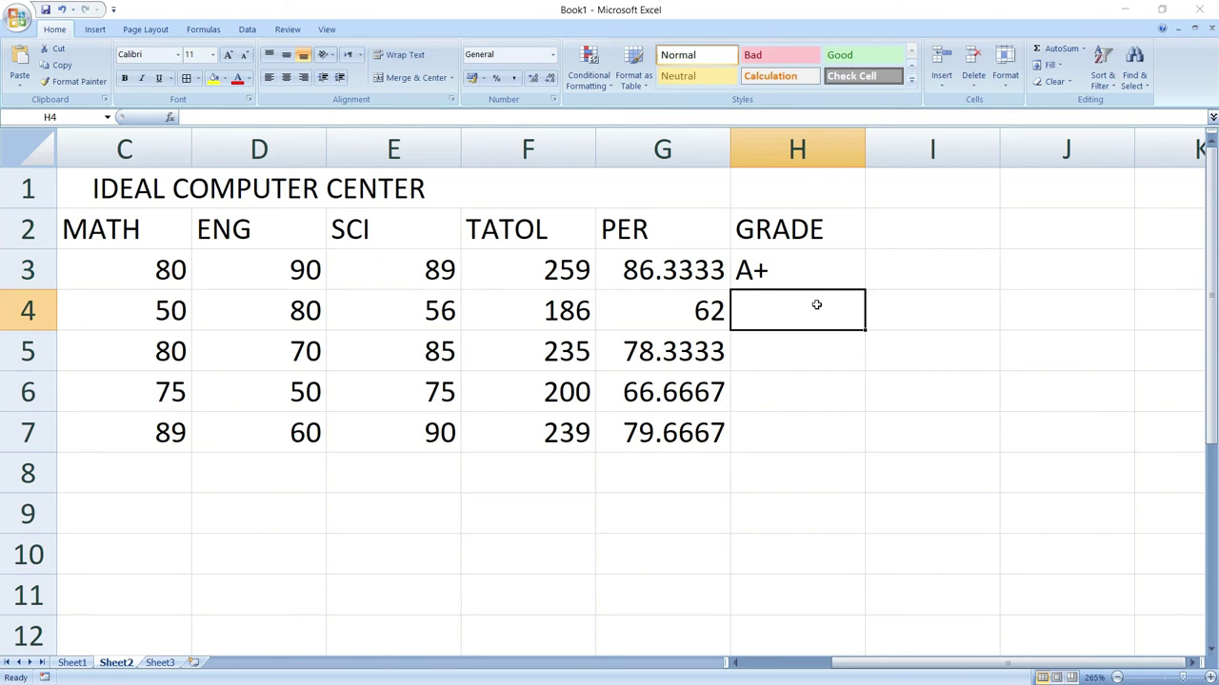
Fill the H3 grade formula down through H7 so H4:H7 show B, A, B, A
left_click(800, 265)
left_click_drag(864, 294, 852, 443)
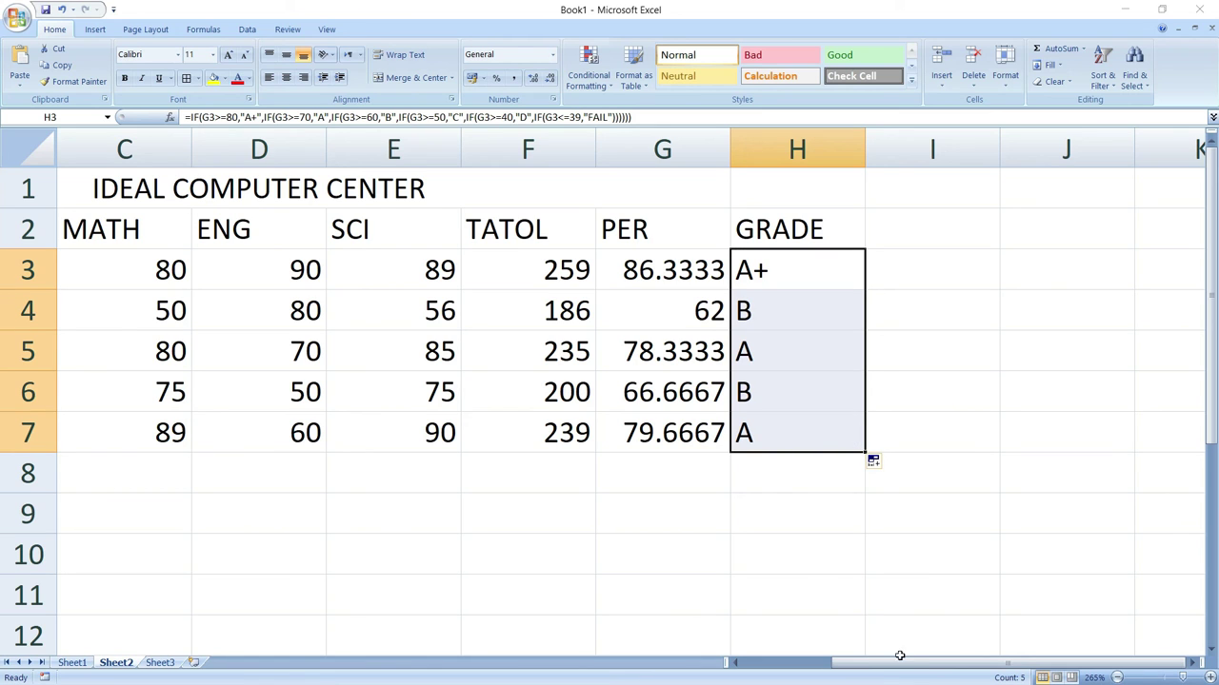
left_click_drag(899, 663, 810, 665)
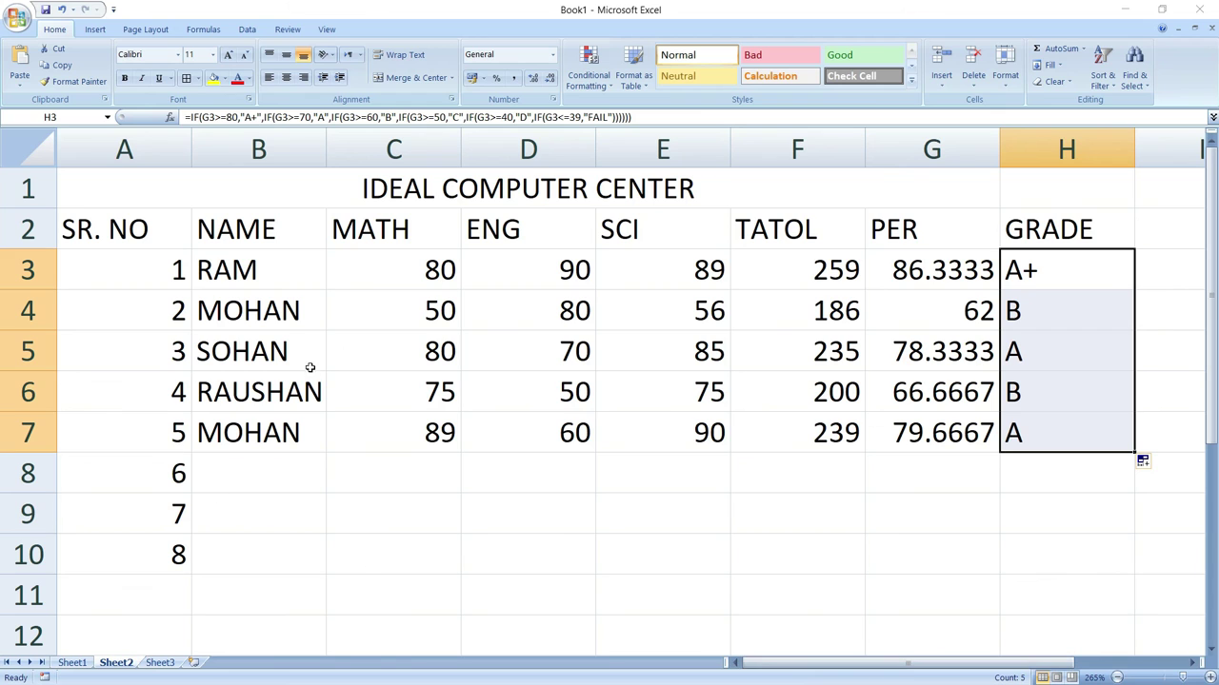
left_click(380, 273)
Center the contents of the whole marks table A2:H7
left_click_drag(440, 287, 962, 439)
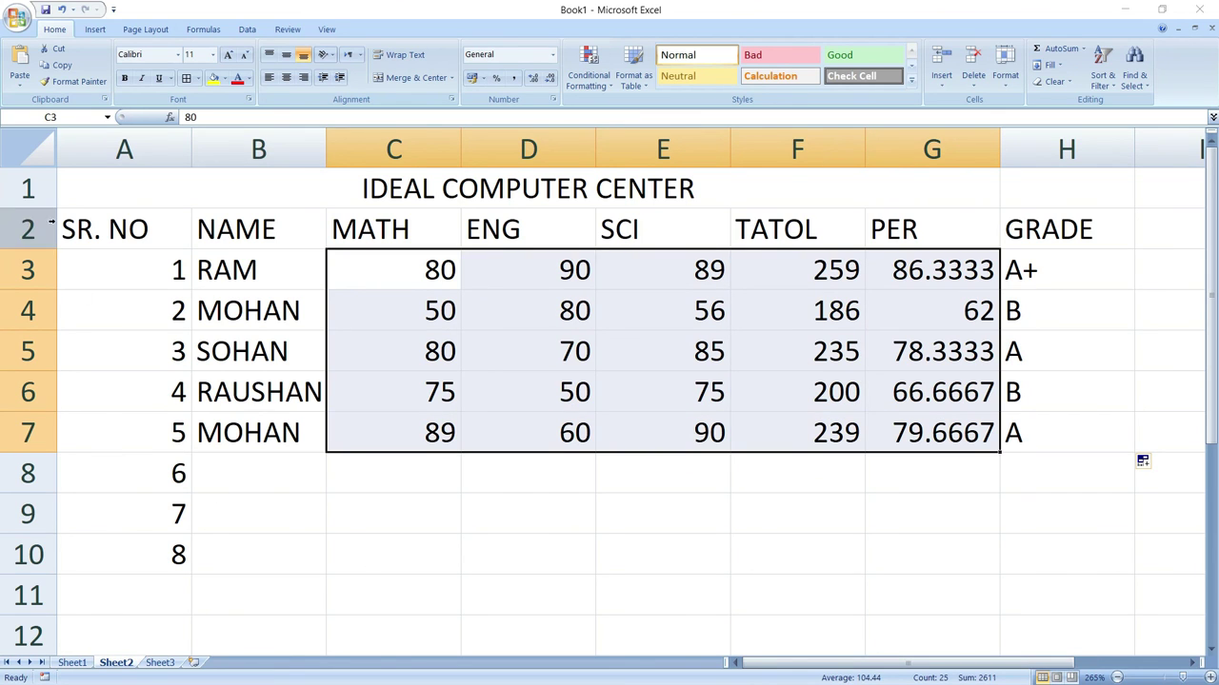
left_click_drag(113, 219, 1055, 444)
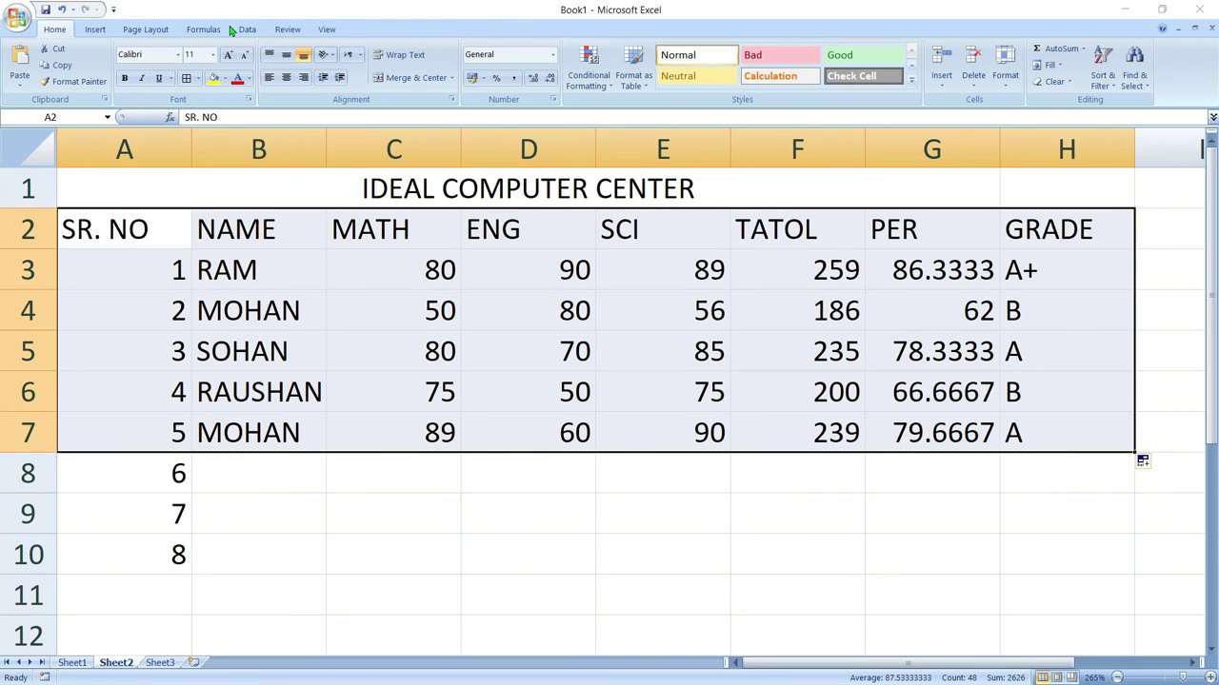
left_click(285, 78)
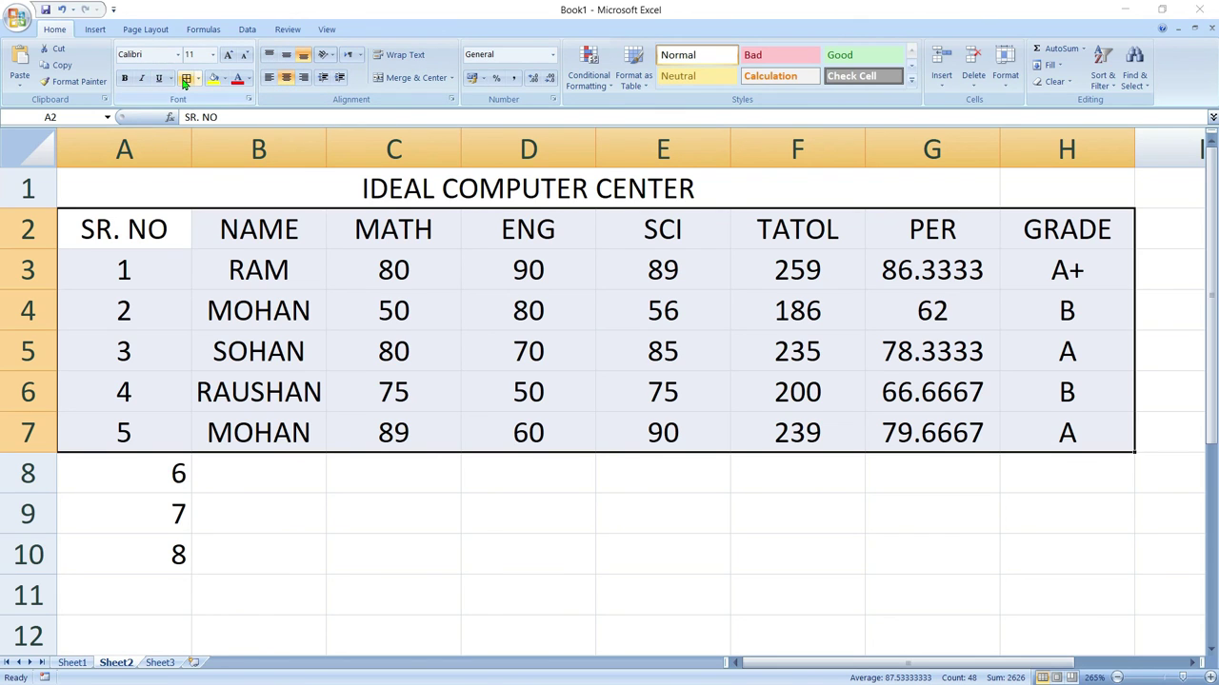
Make the IDEAL COMPUTER CENTER title red on yellow and clear the leftover numbers from A8:A10
left_click(355, 197)
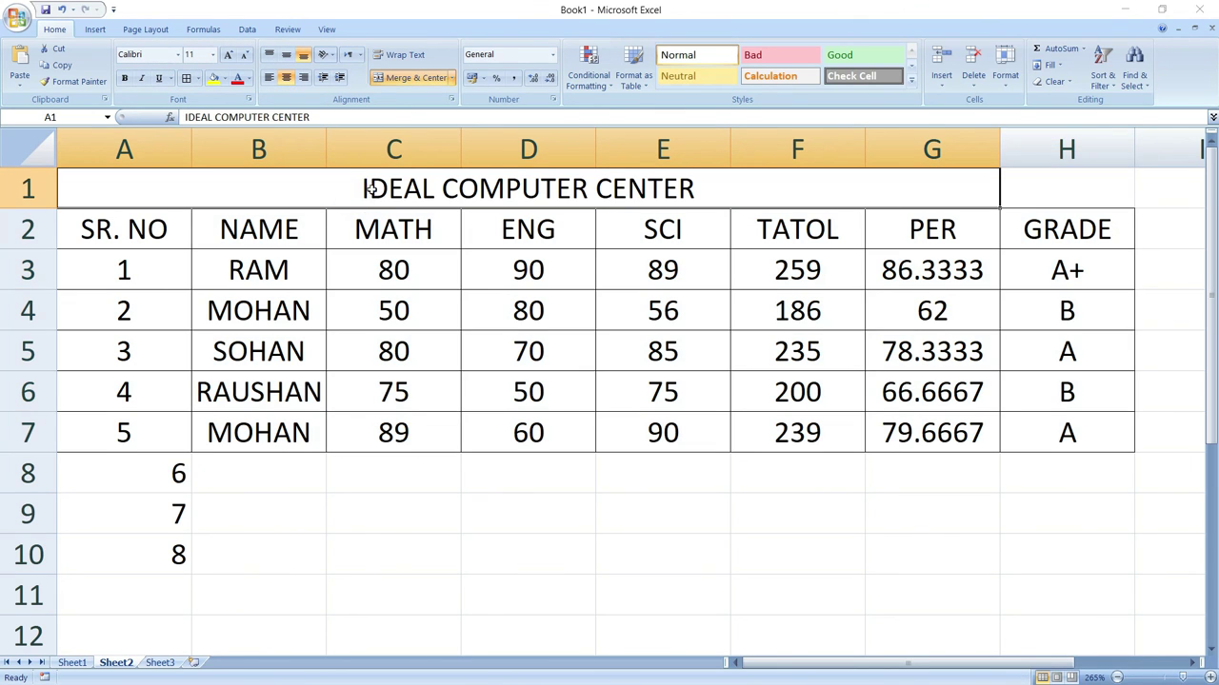
left_click(236, 84)
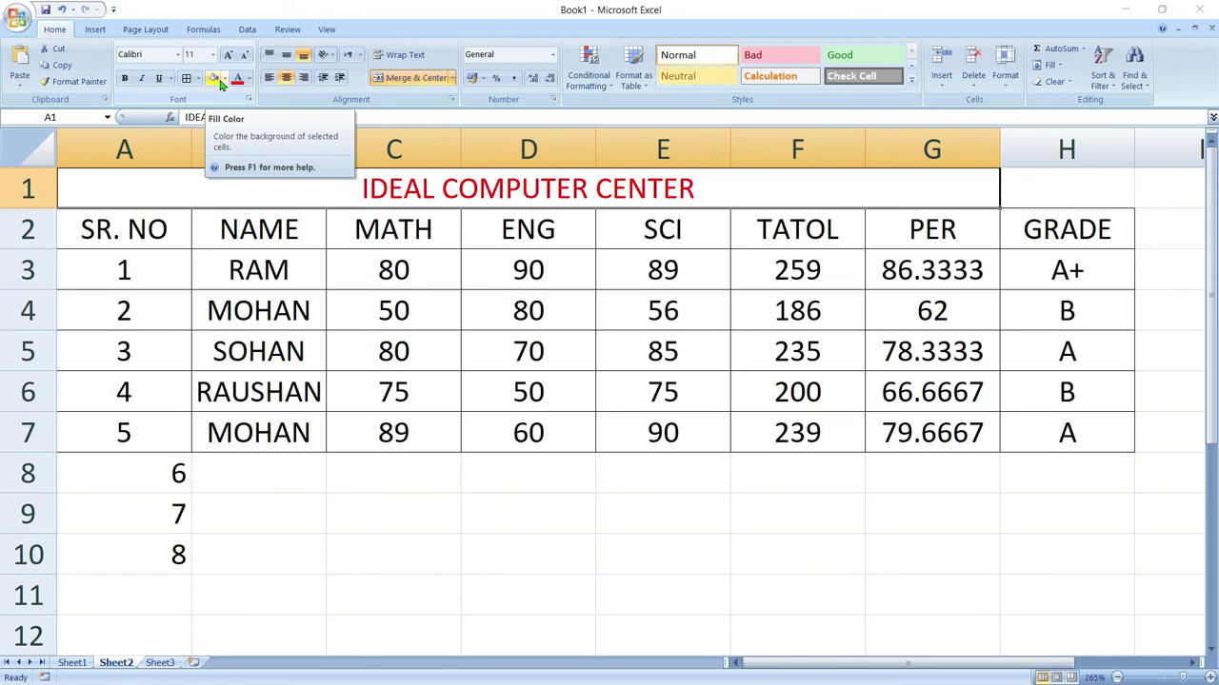
left_click(215, 82)
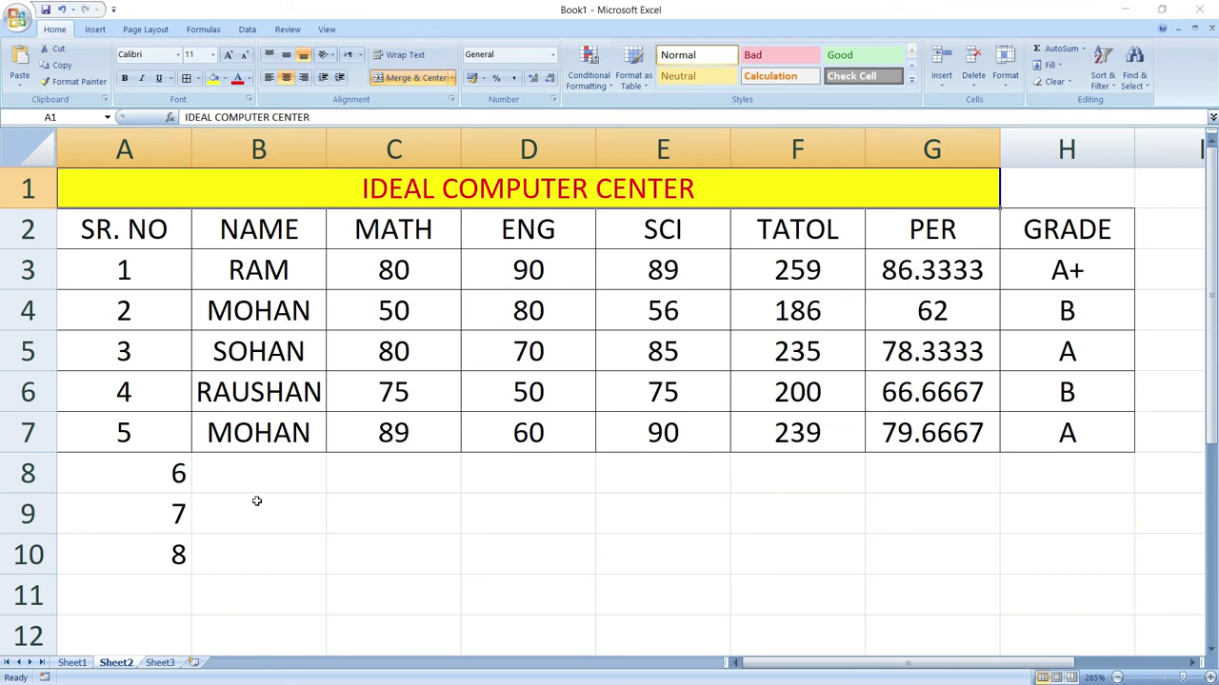
left_click_drag(151, 466, 167, 559)
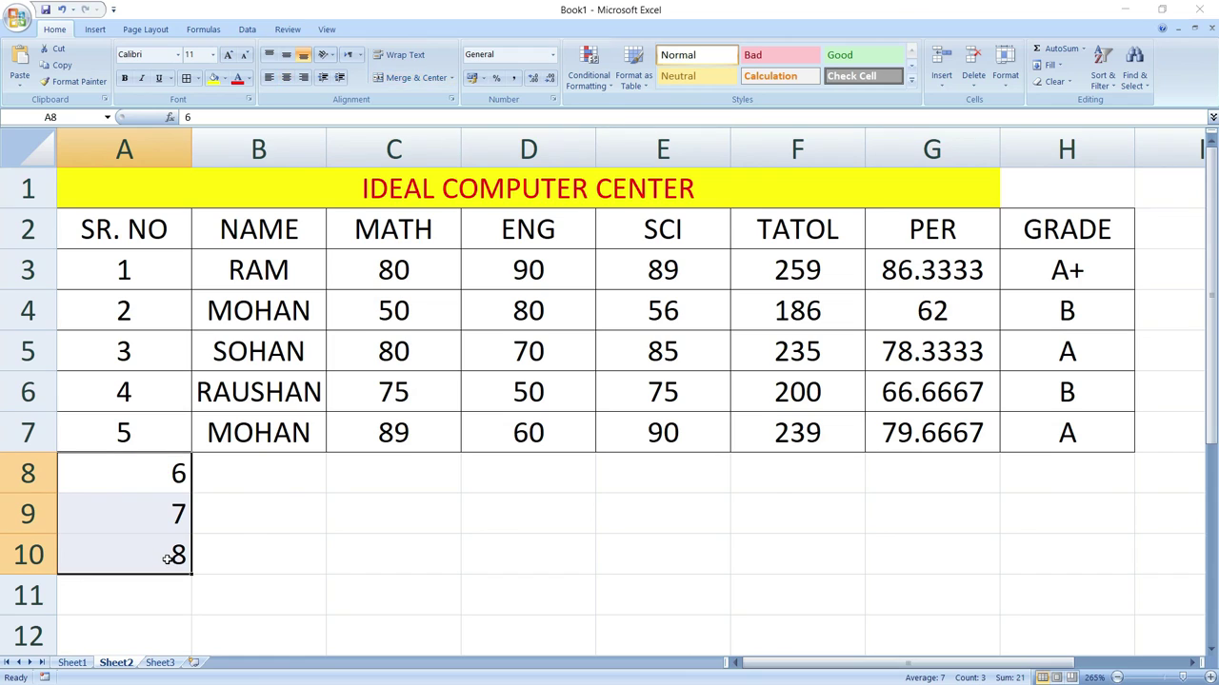
key("Delete")
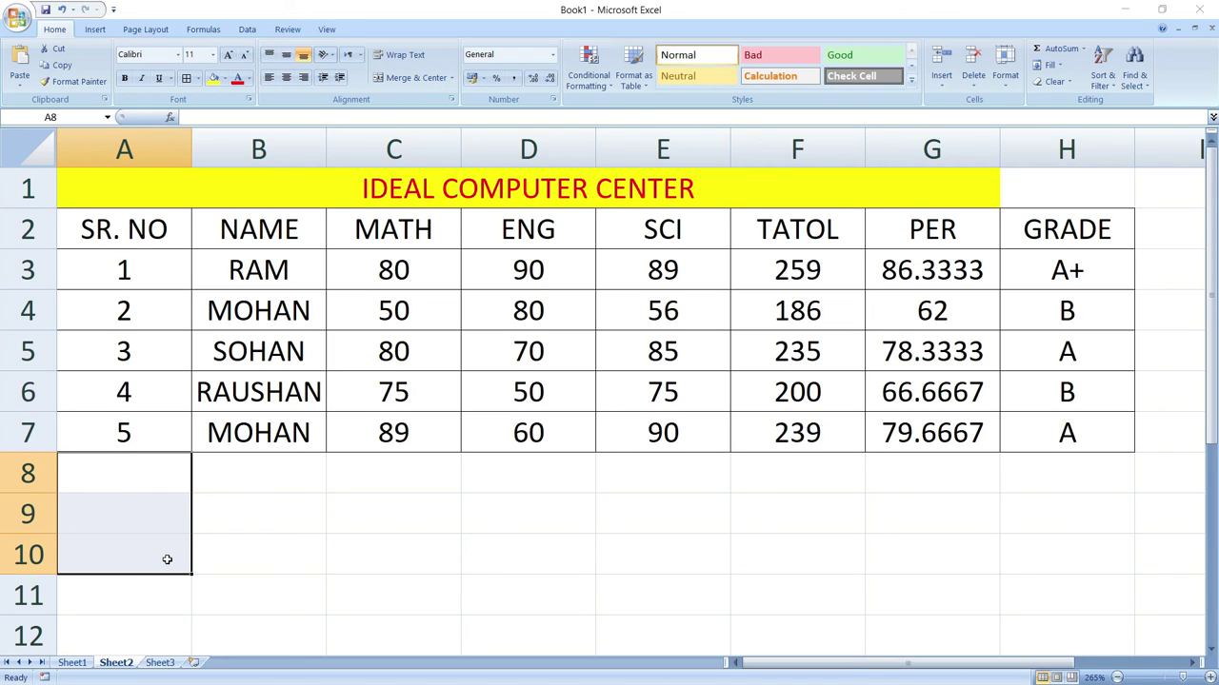